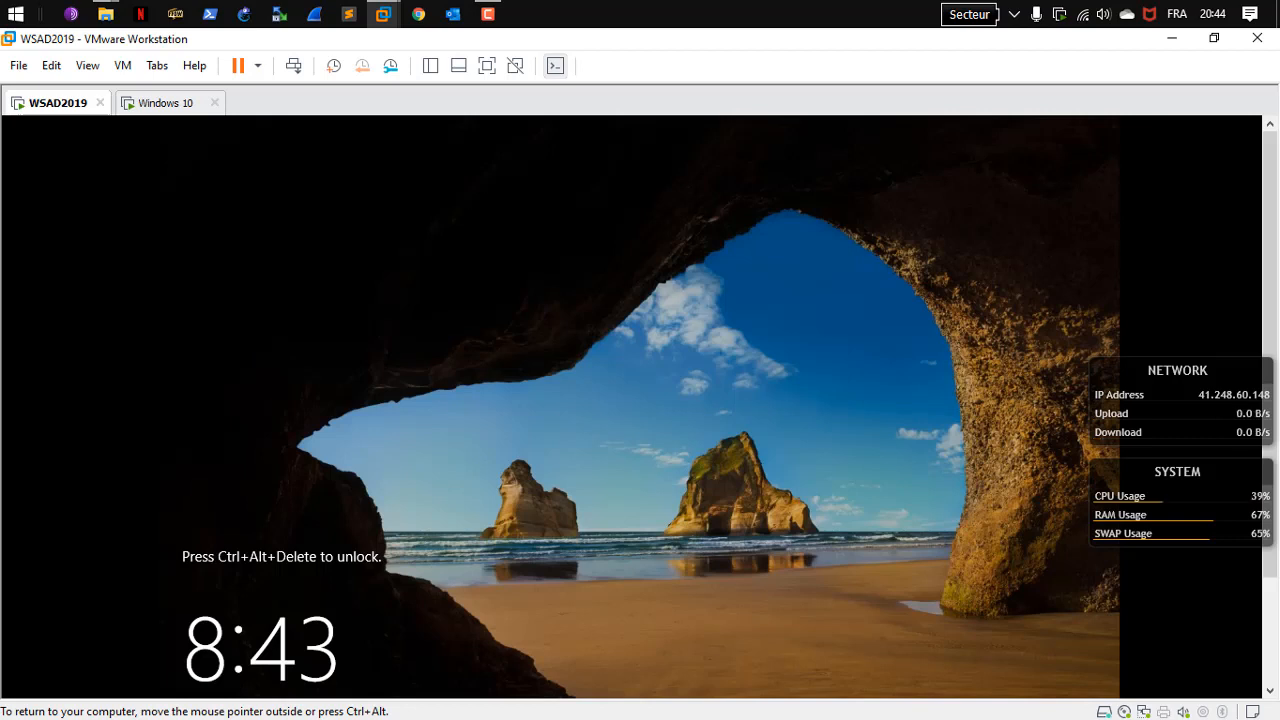
# Sign in to the WSAD2019 VM as the domain Administrator using the account password
pyautogui.click(295, 65)
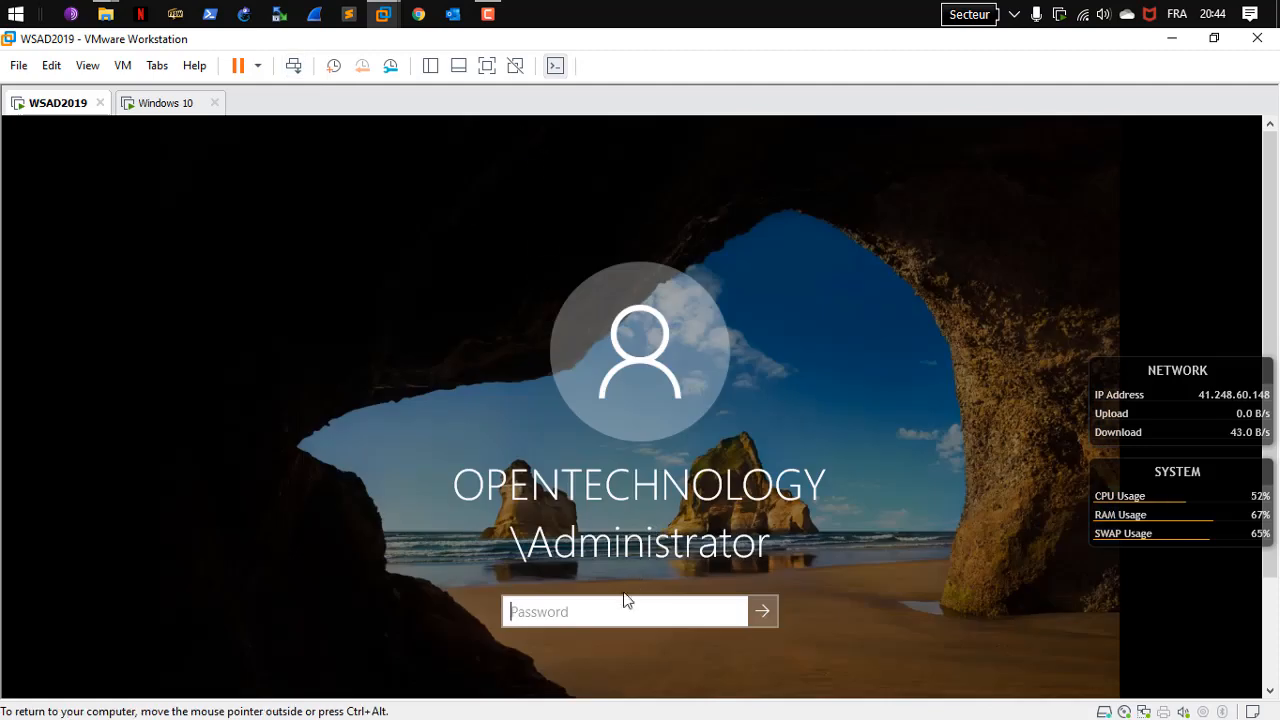
pyautogui.write('P')
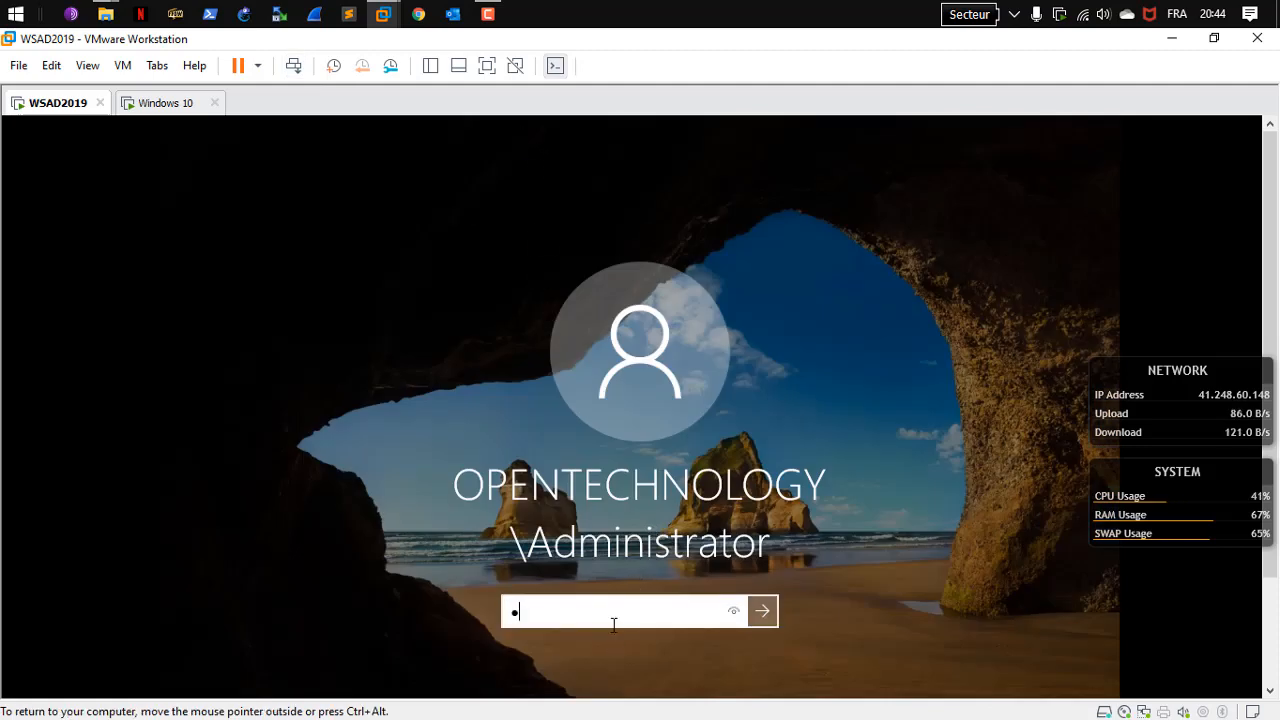
pyautogui.write('@ssw')
pyautogui.press('Return')
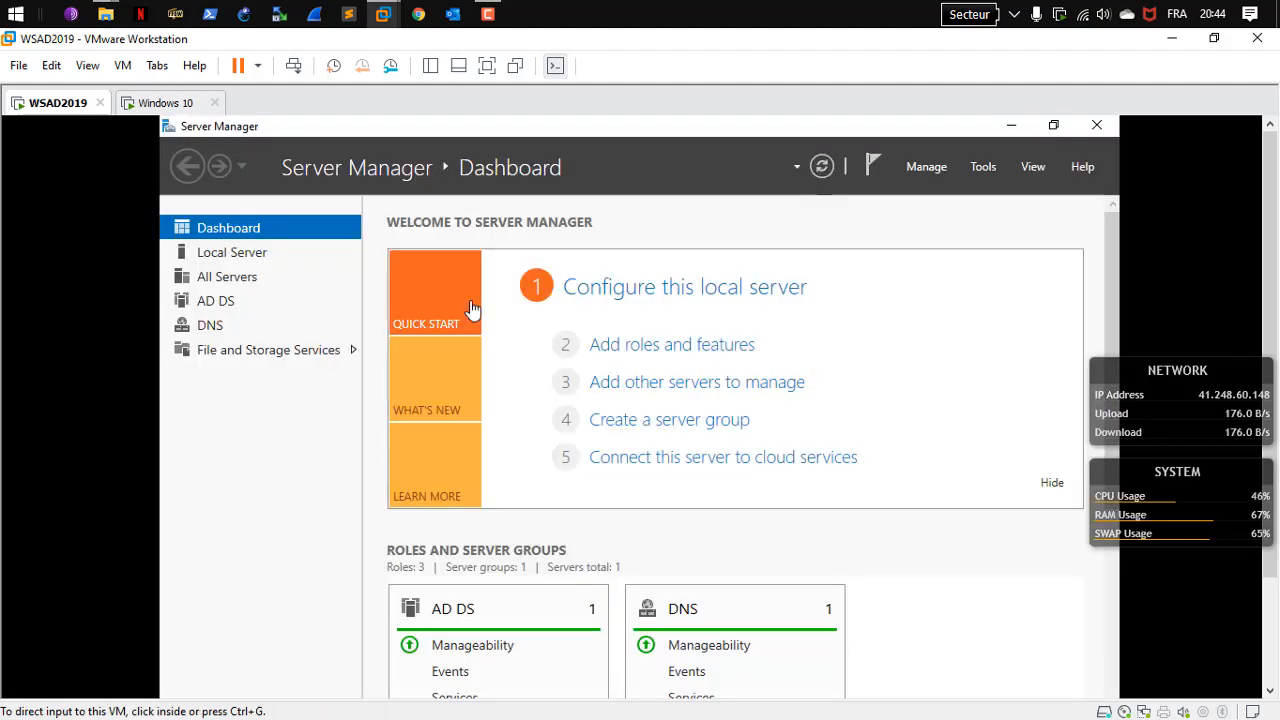
# Go full screen, launch Active Directory Users and Computers from Tools, and minimise Server Manager
pyautogui.click(487, 65)
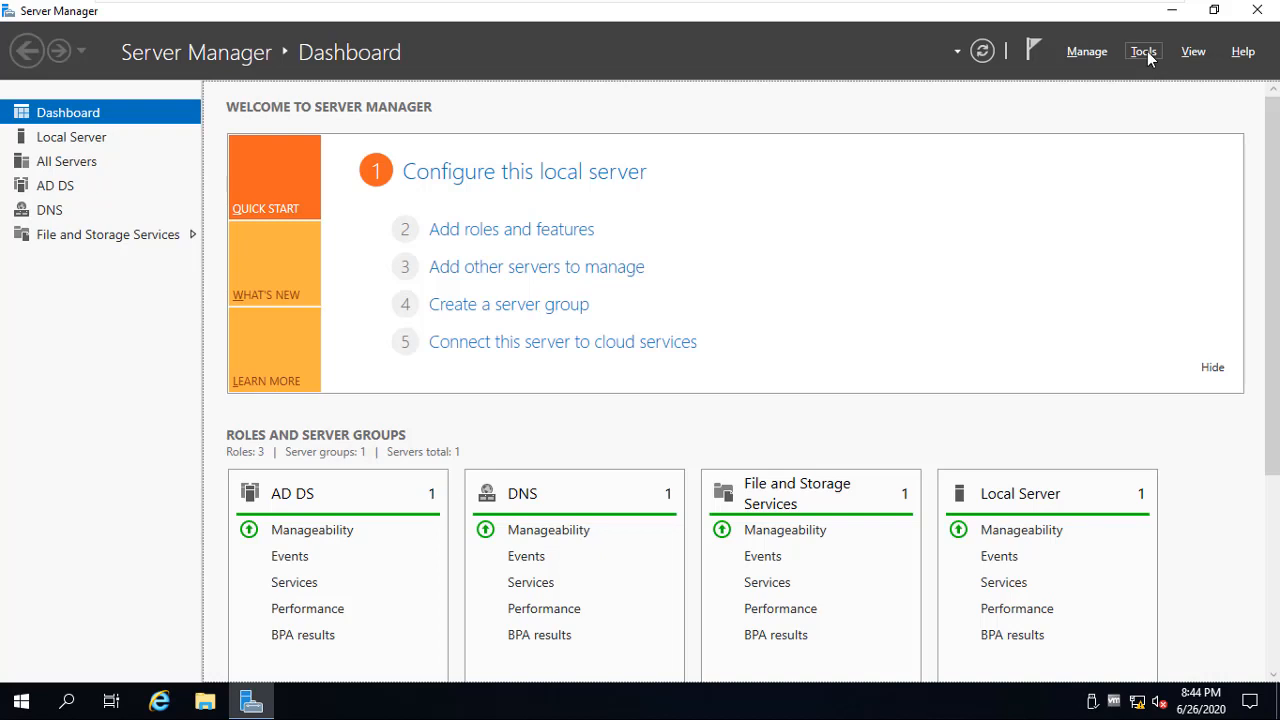
pyautogui.click(1145, 51)
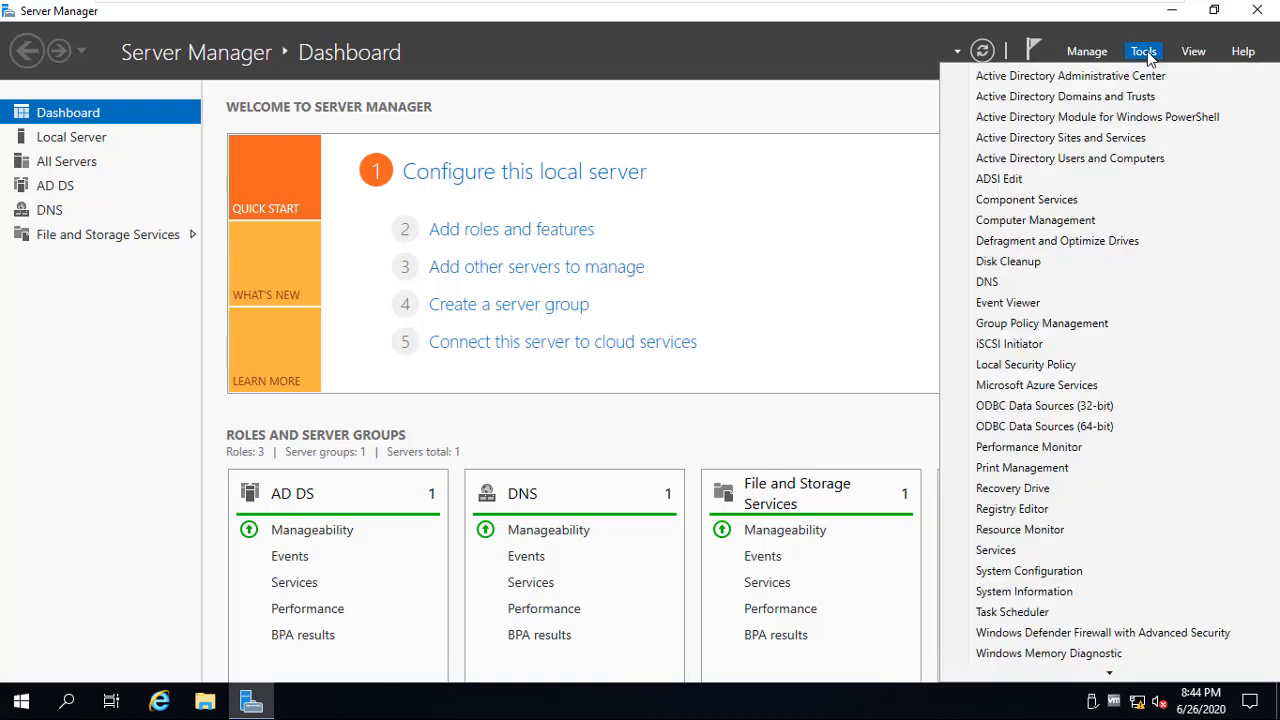
pyautogui.click(1090, 160)
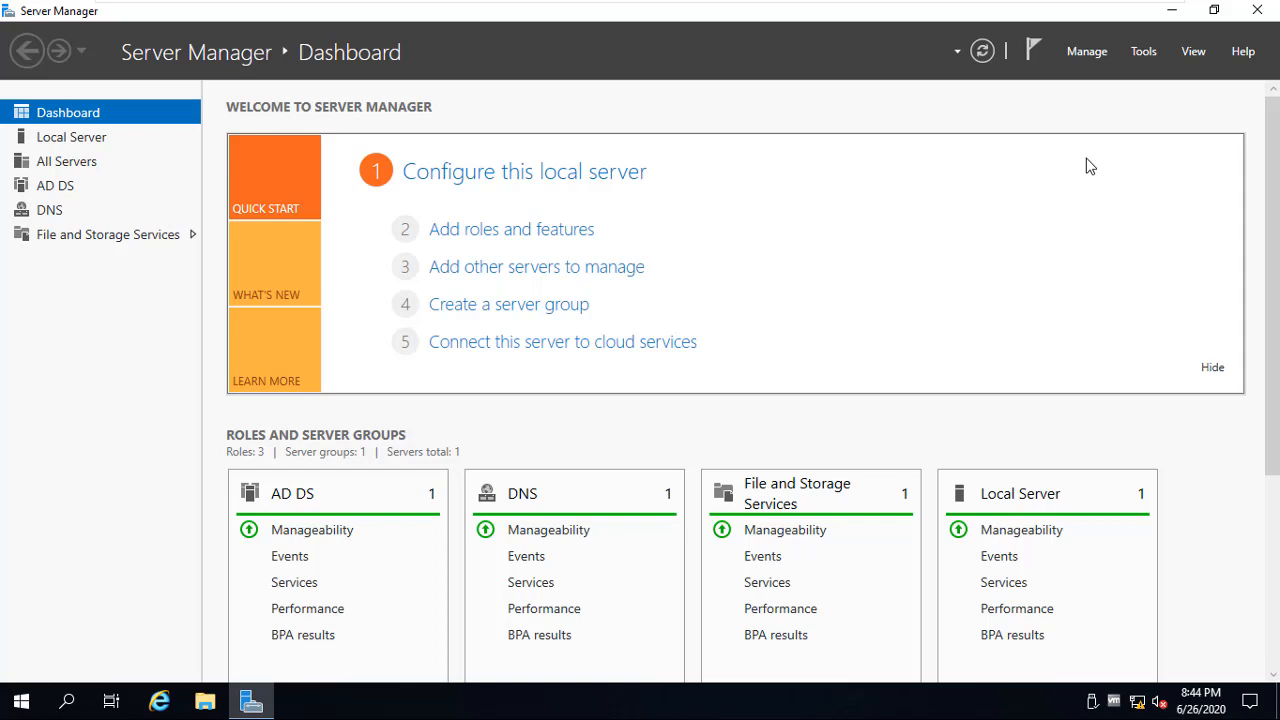
pyautogui.click(1172, 12)
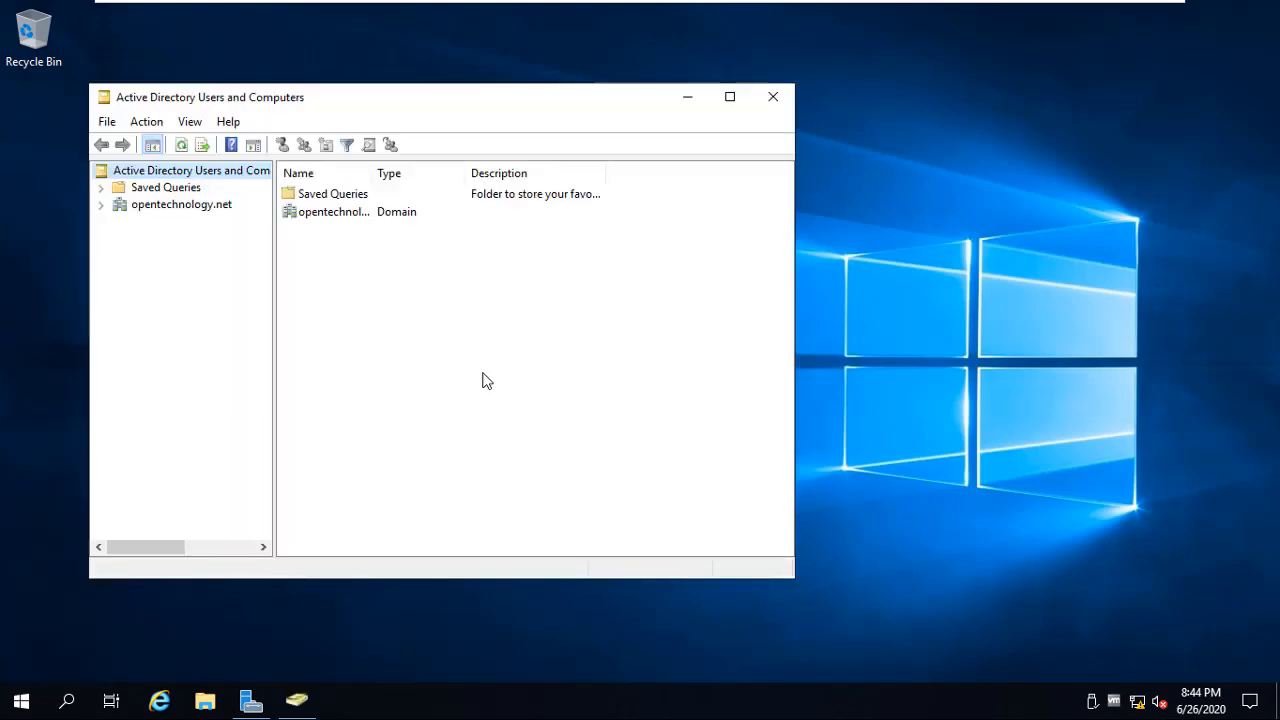
# Expand opentechnology.net and inspect the empty Computers container and the PDC in Domain Controllers
pyautogui.click(153, 205)
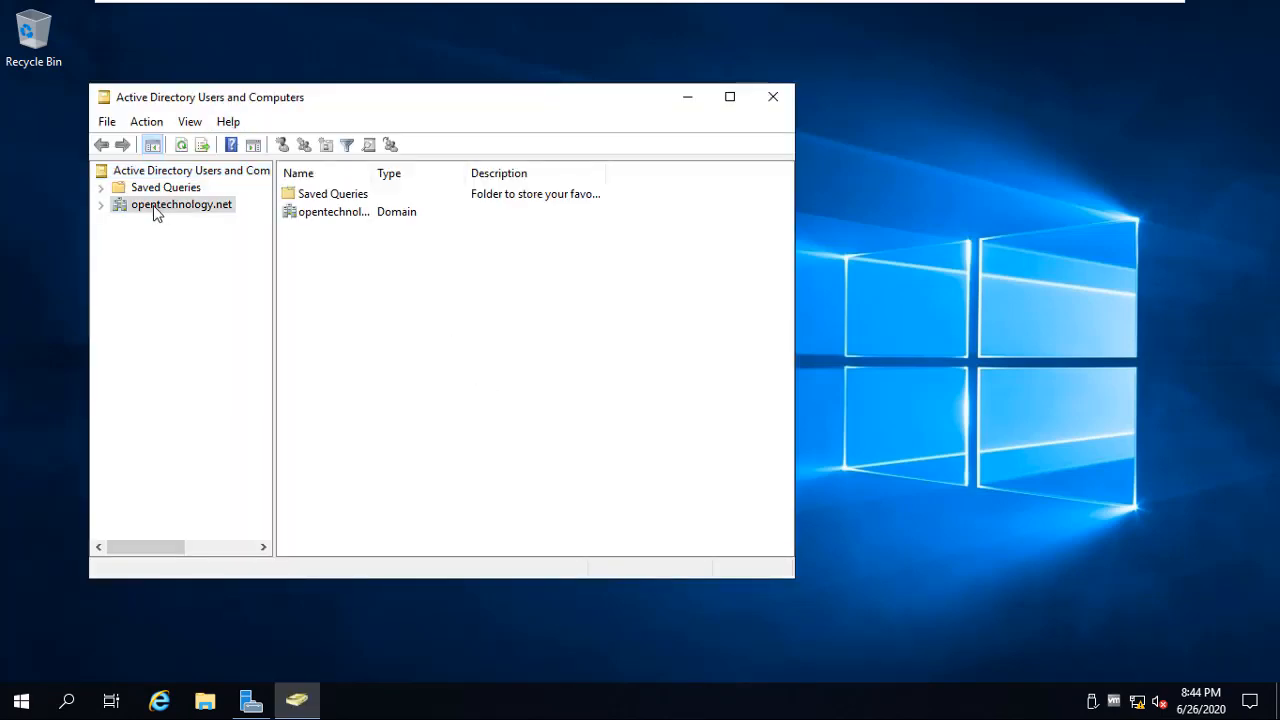
pyautogui.click(100, 205)
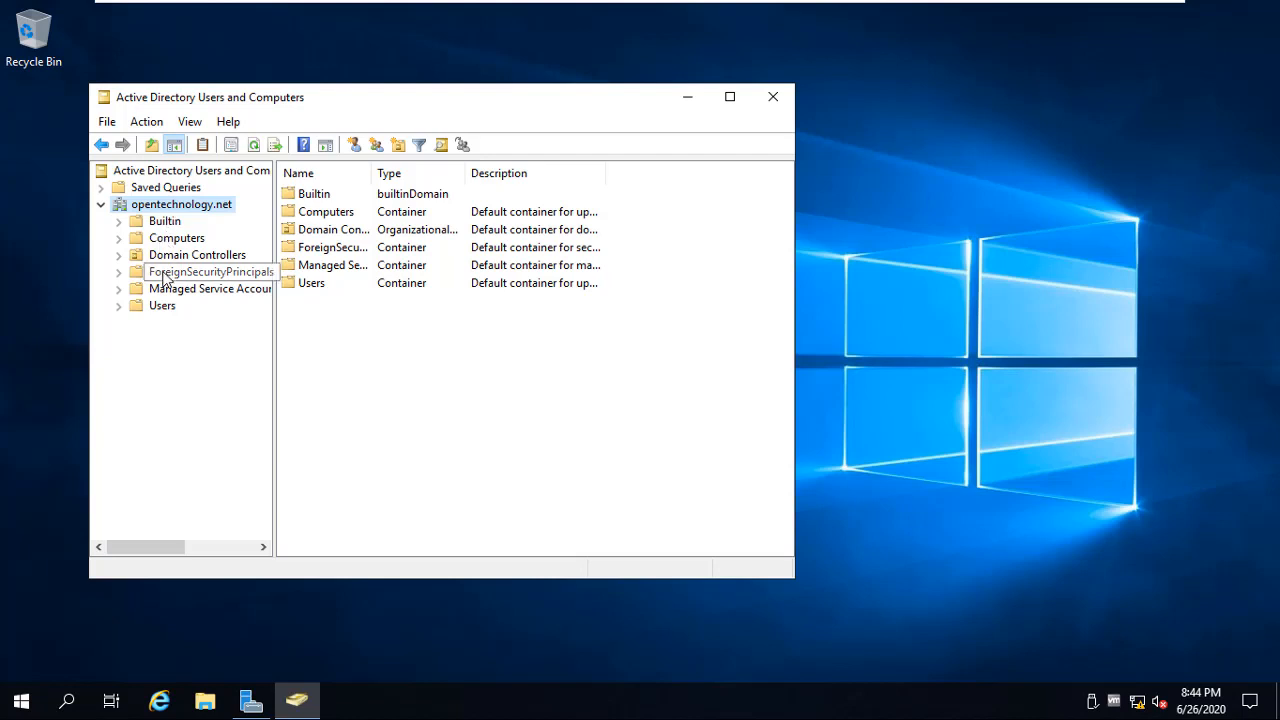
pyautogui.click(180, 241)
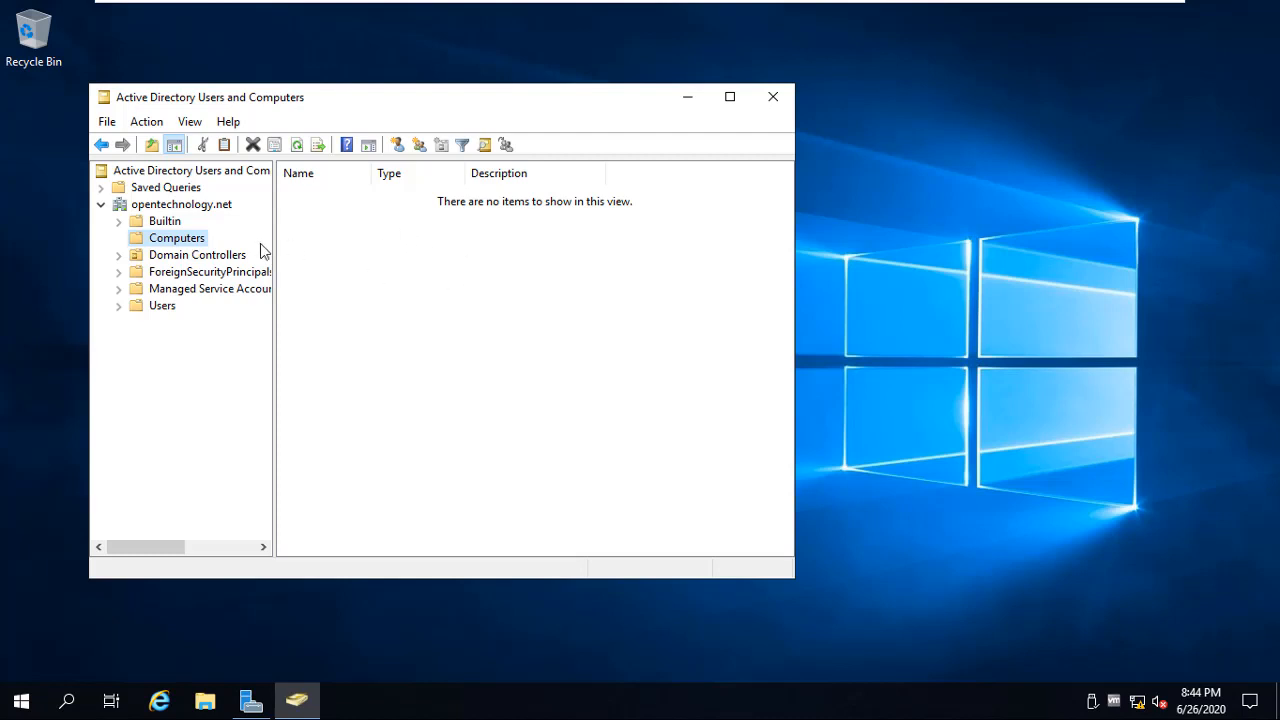
pyautogui.click(228, 257)
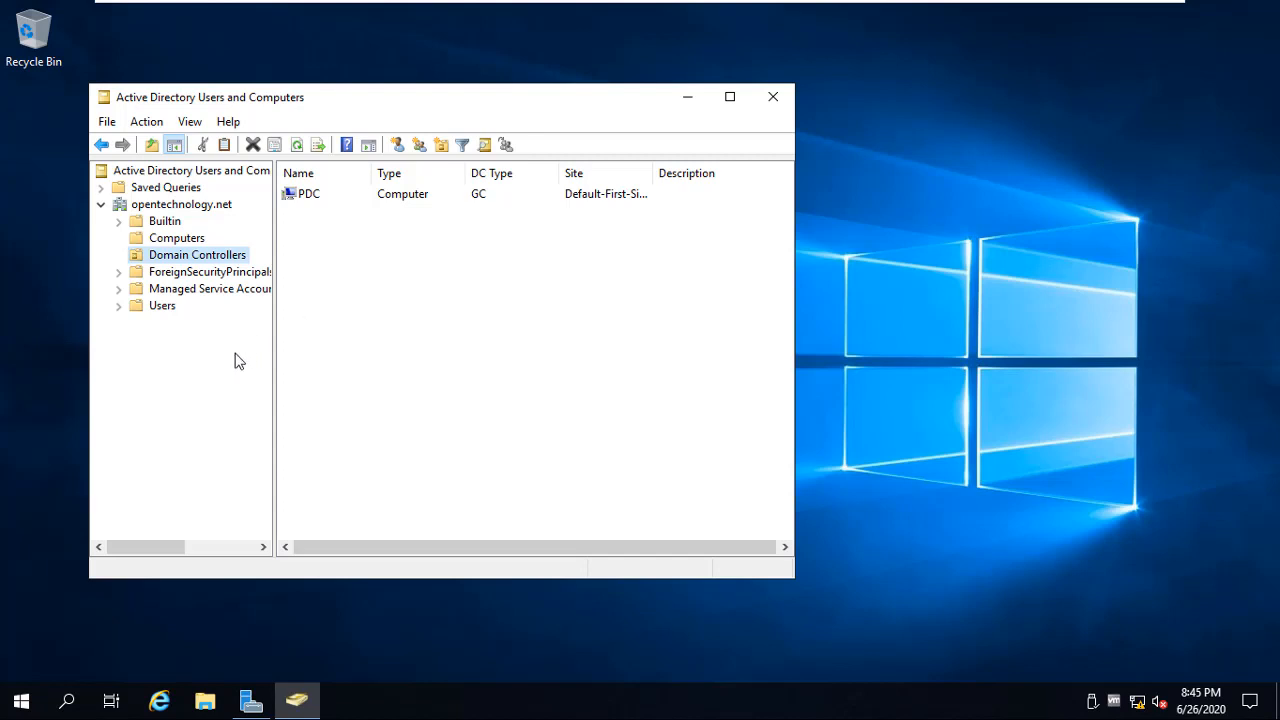
pyautogui.click(456, 272)
pyautogui.click(168, 375)
pyautogui.click(145, 206)
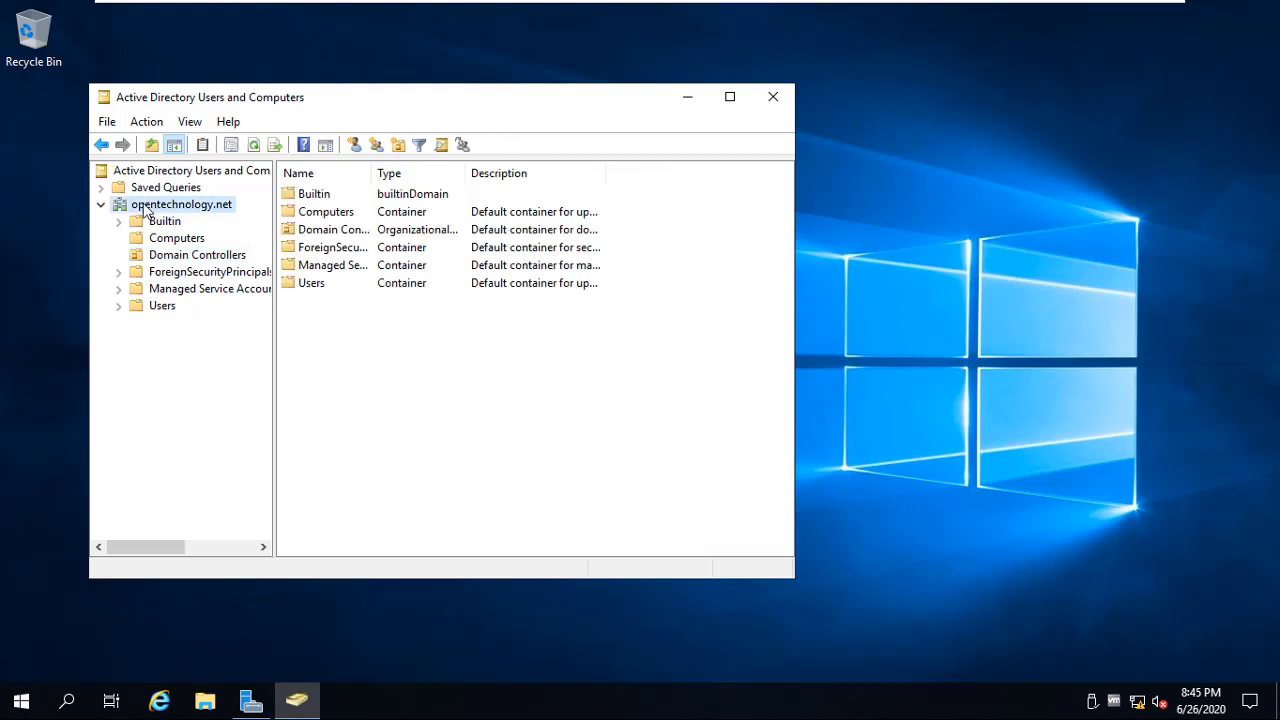
# Create an organizational unit named IT under opentechnology.net
pyautogui.click(398, 146)
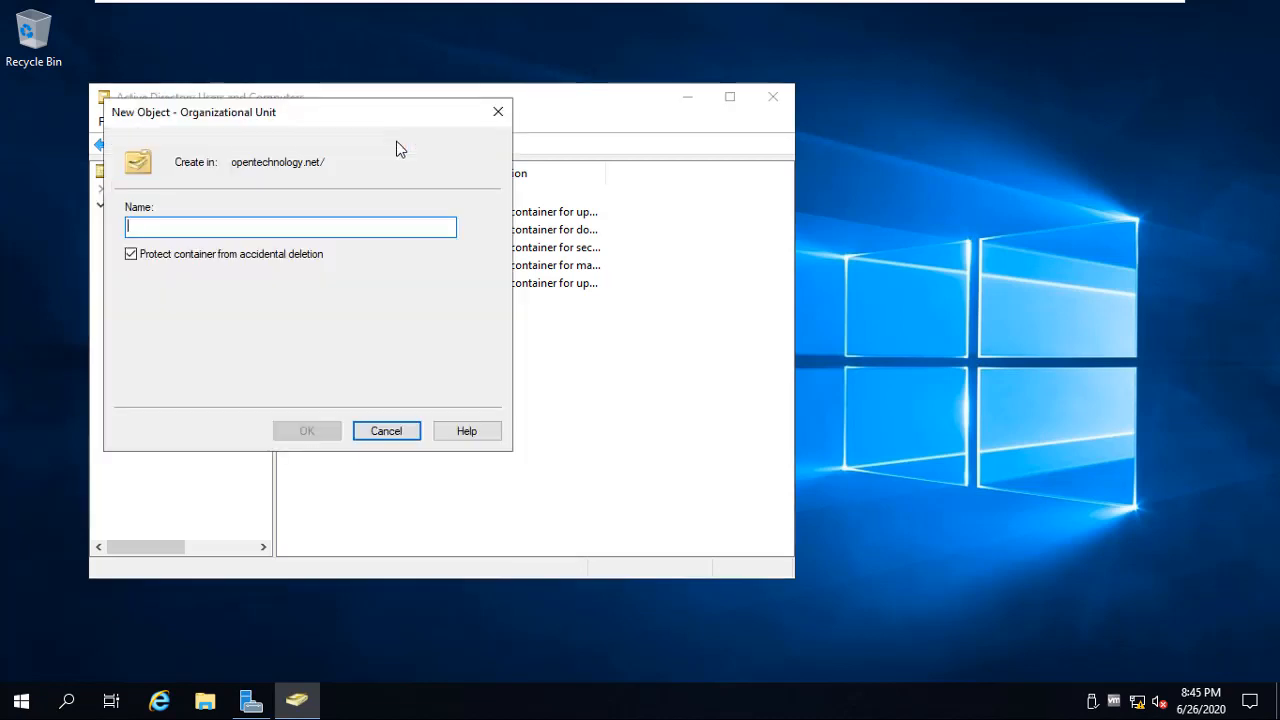
pyautogui.write('IT')
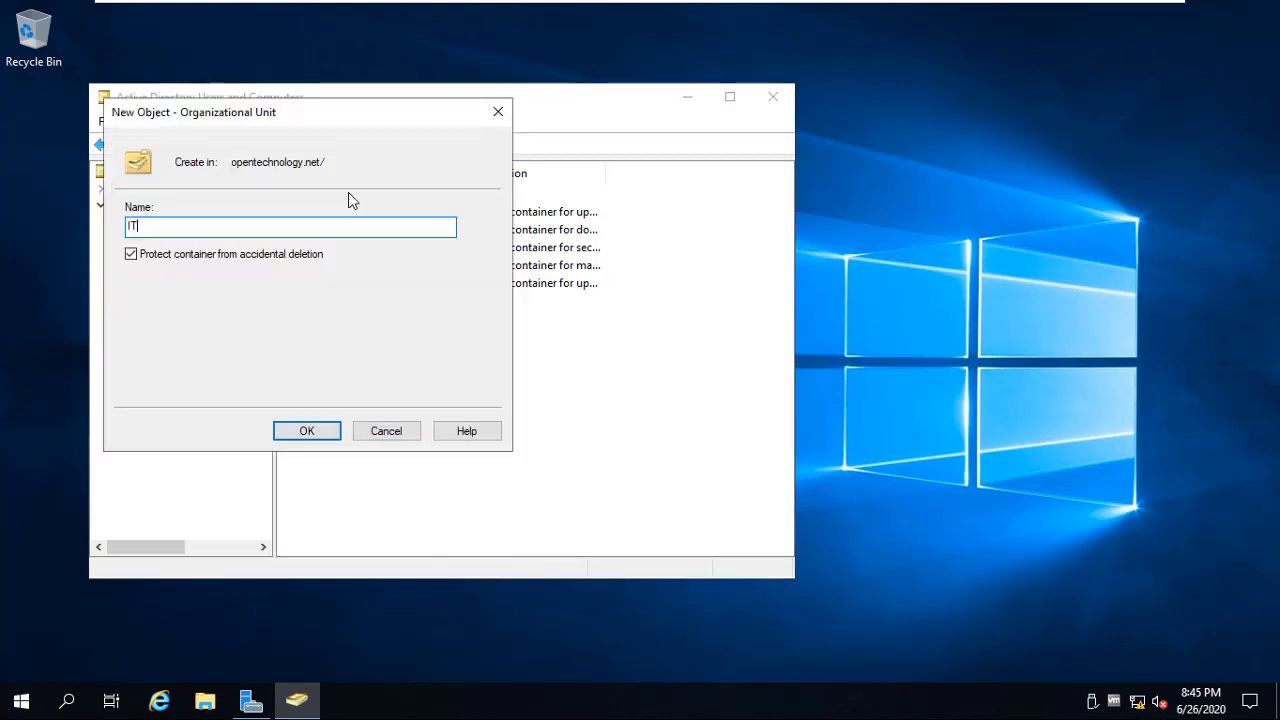
pyautogui.press('Return')
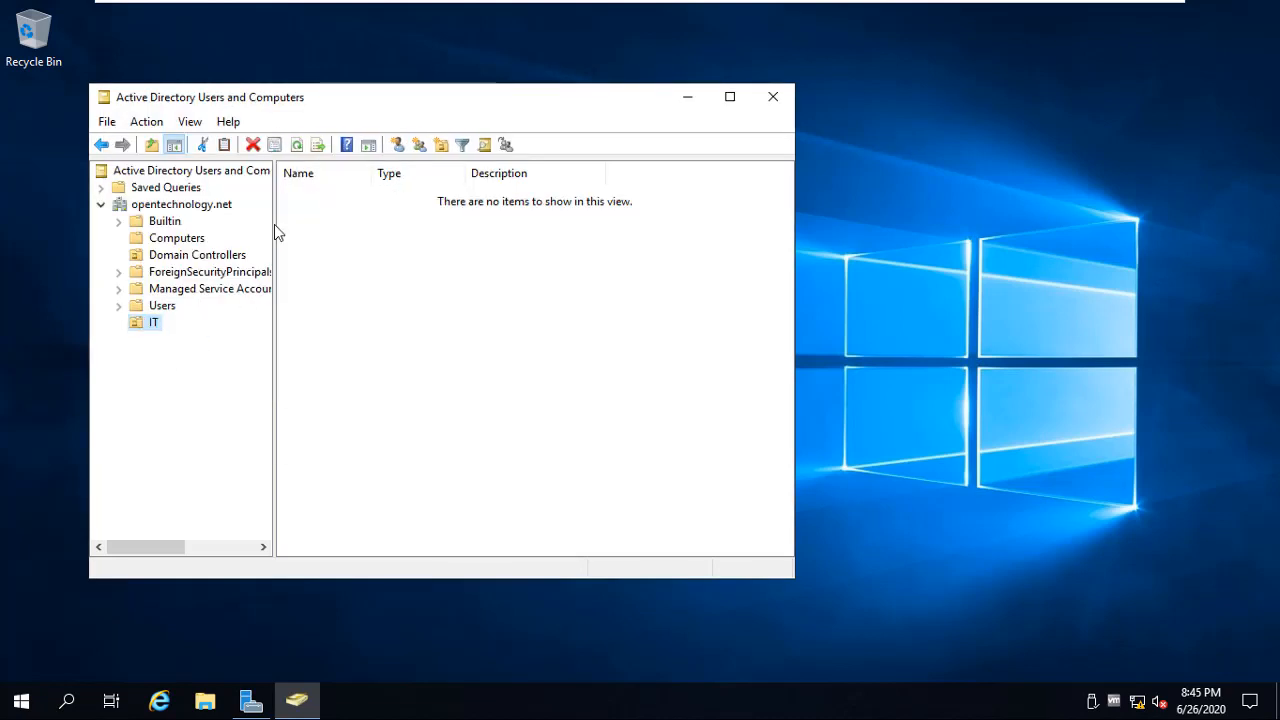
# Start a second new organizational unit inside IT, then cancel it
pyautogui.click(441, 145)
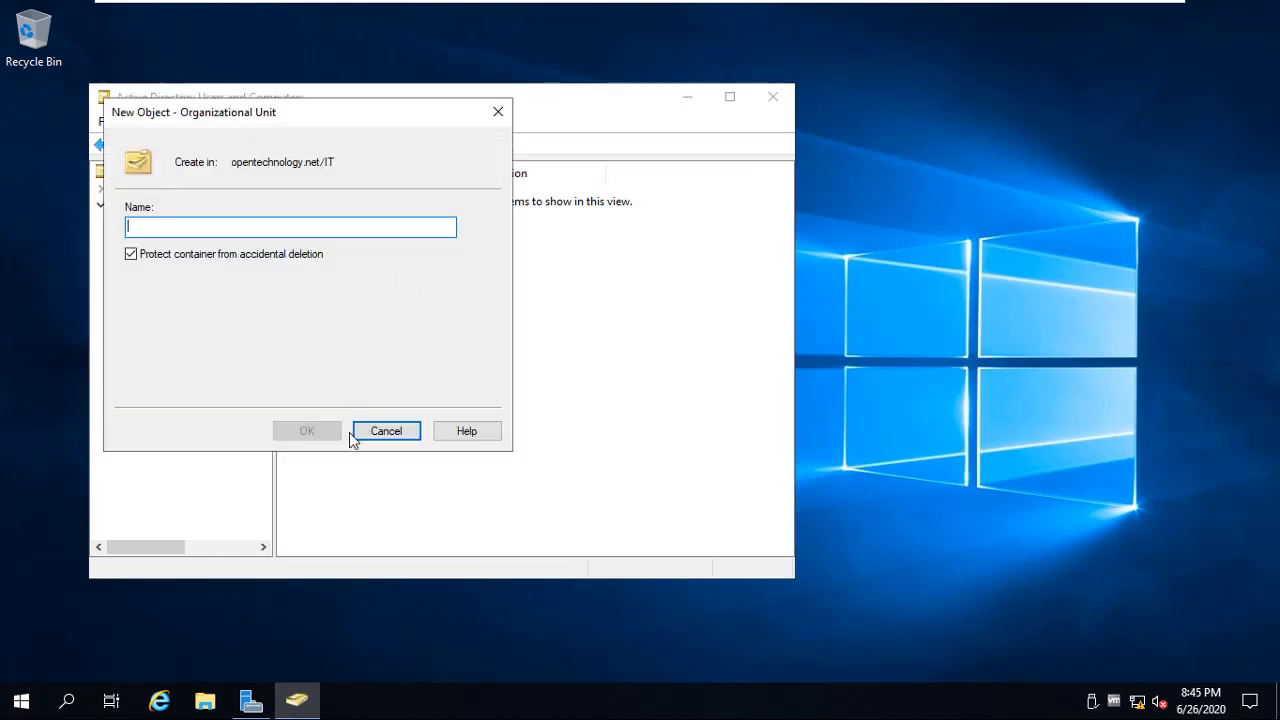
pyautogui.click(478, 432)
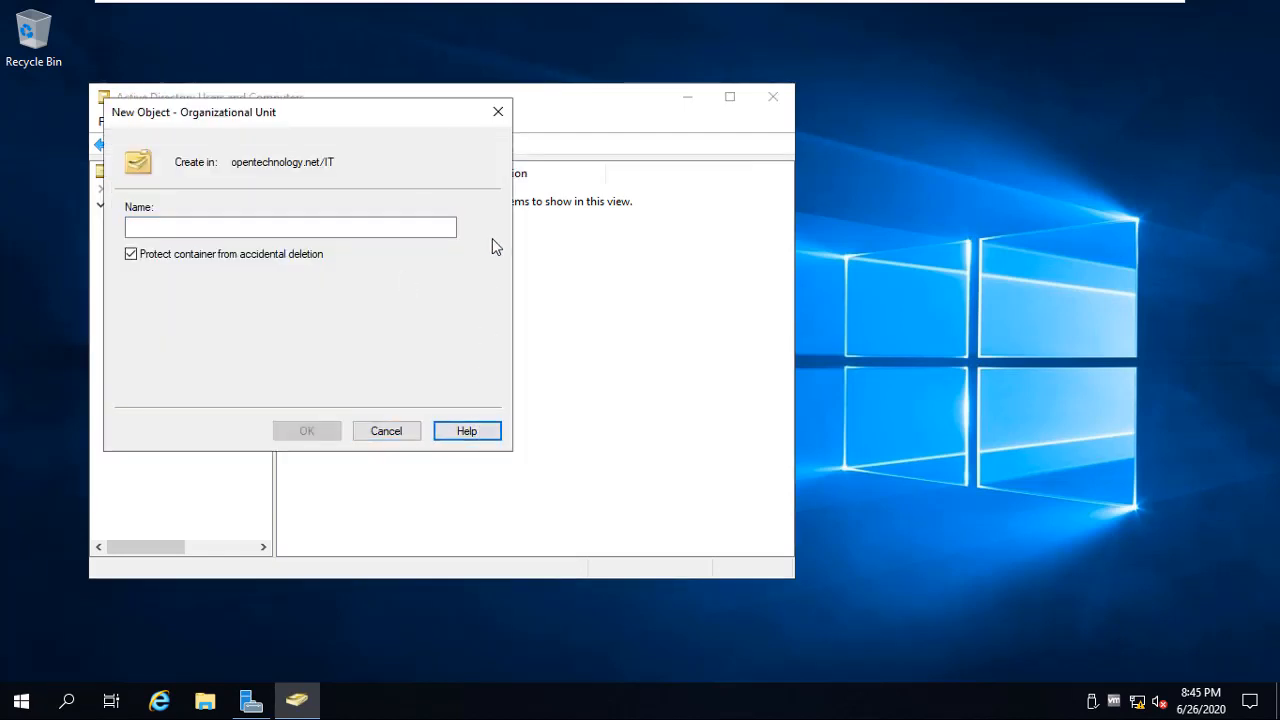
pyautogui.click(501, 120)
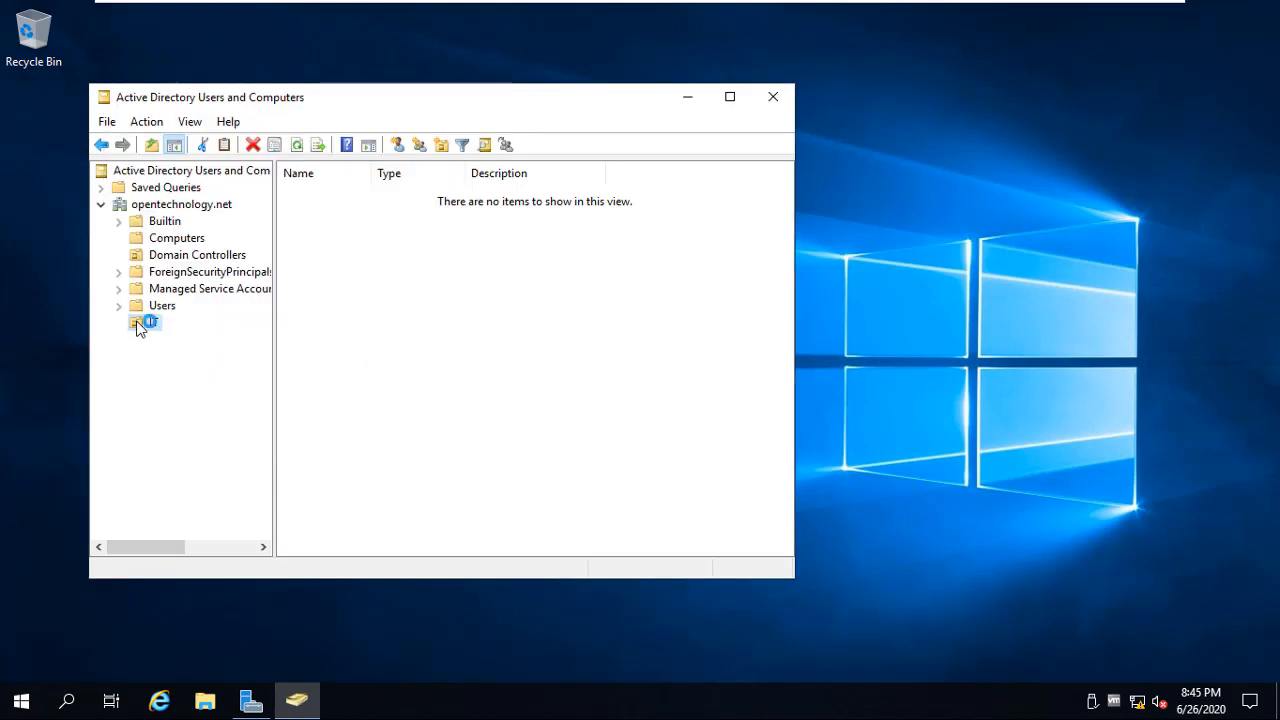
# Attempt to delete the IT unit and dismiss the resulting error
pyautogui.rightClick(140, 328)
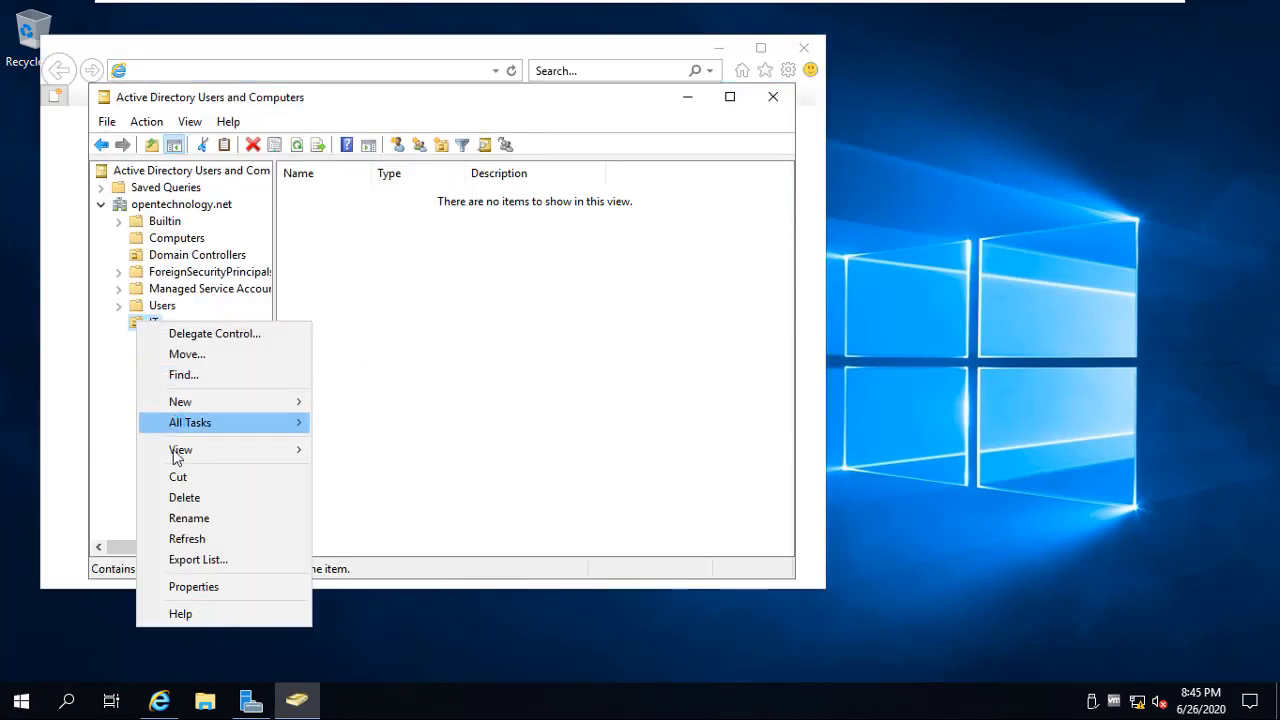
pyautogui.click(182, 512)
pyautogui.press('Delete')
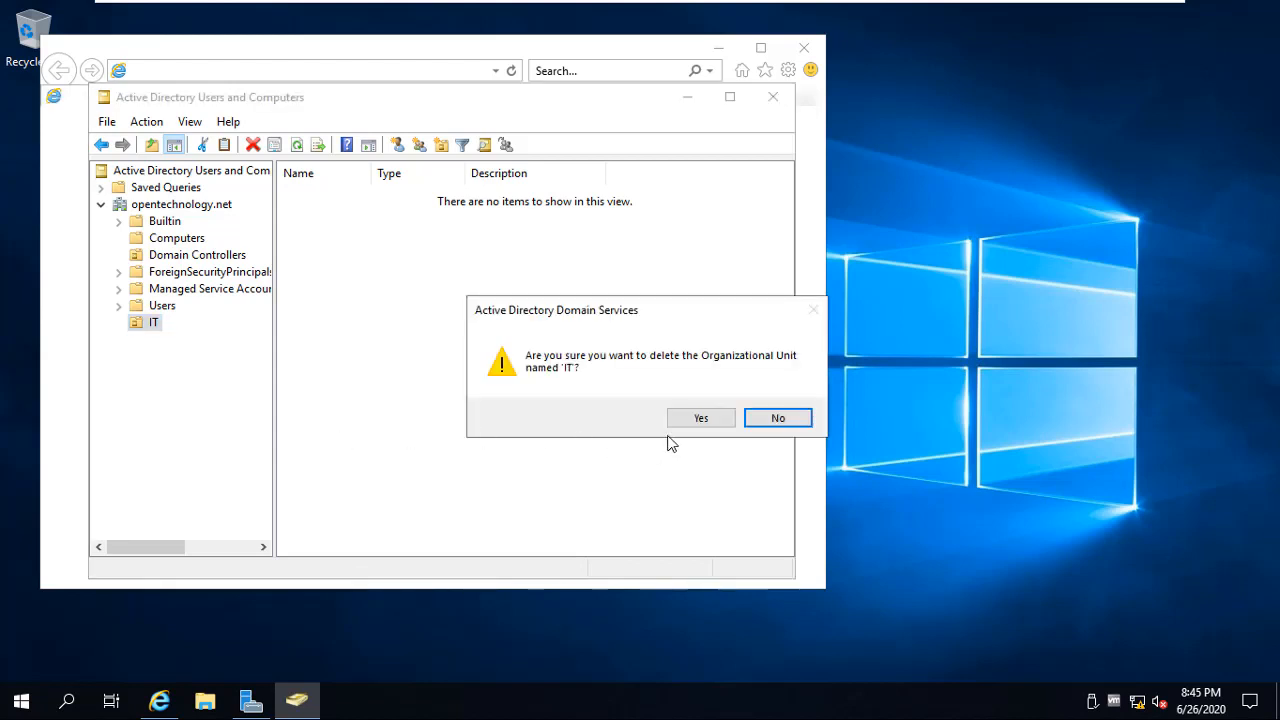
pyautogui.click(699, 420)
pyautogui.click(773, 418)
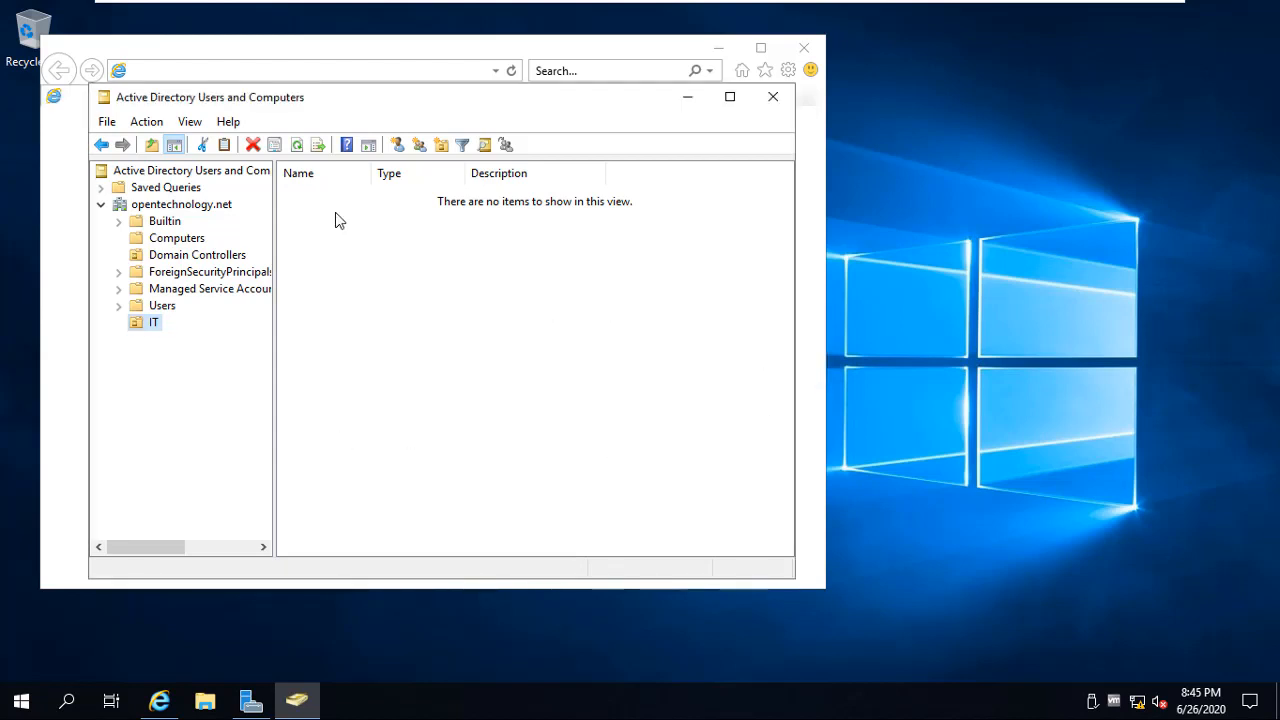
# Enable Advanced Features, clear IT's accidental-deletion protection, and delete the IT unit
pyautogui.click(189, 121)
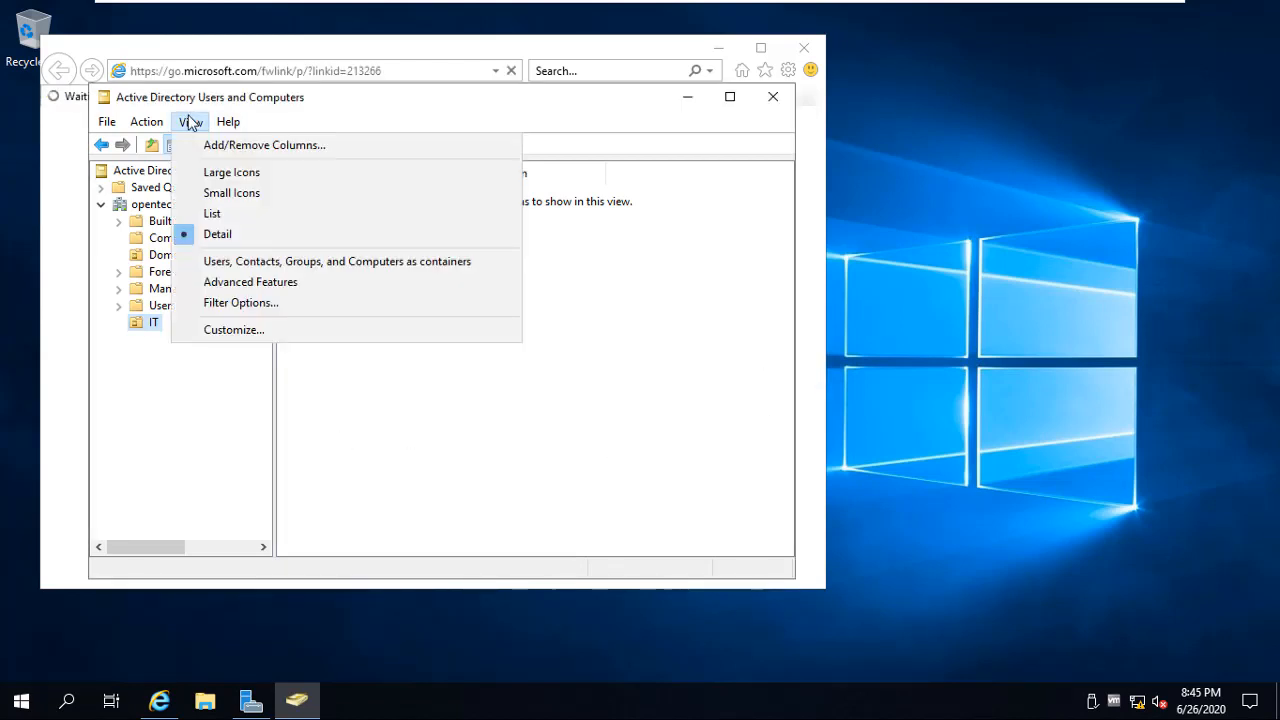
pyautogui.click(197, 283)
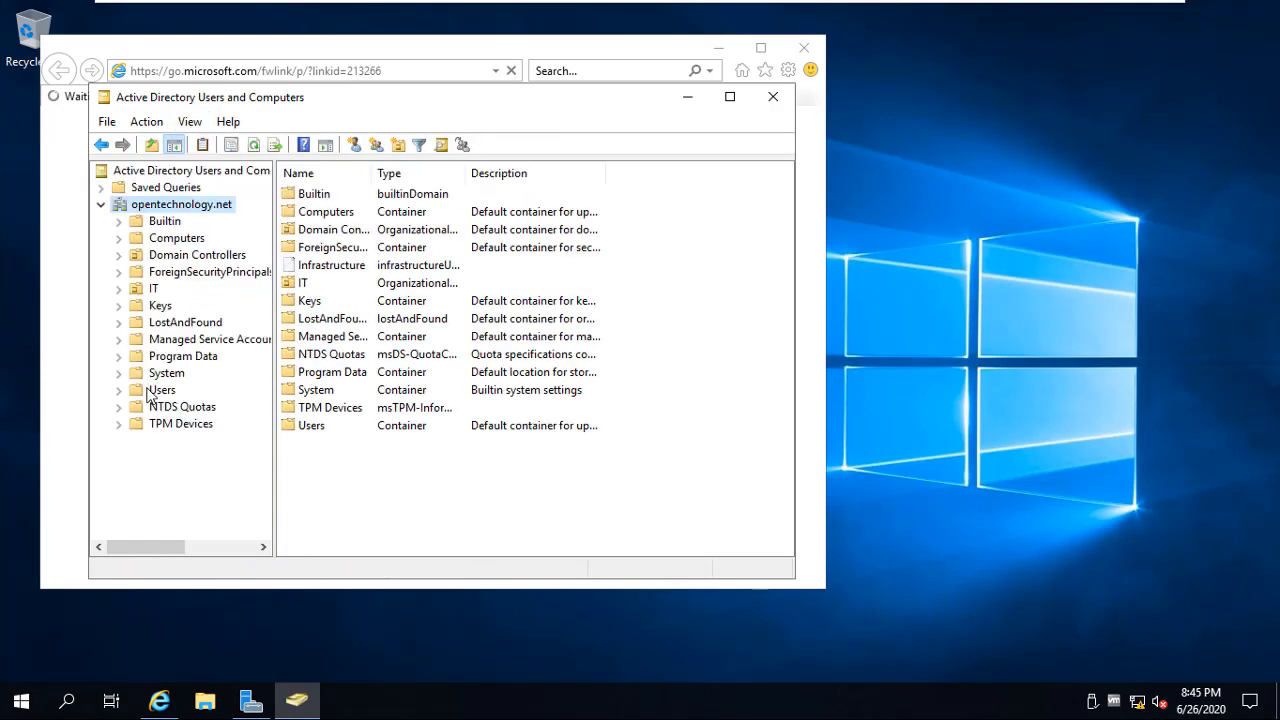
pyautogui.click(150, 288)
pyautogui.rightClick(150, 288)
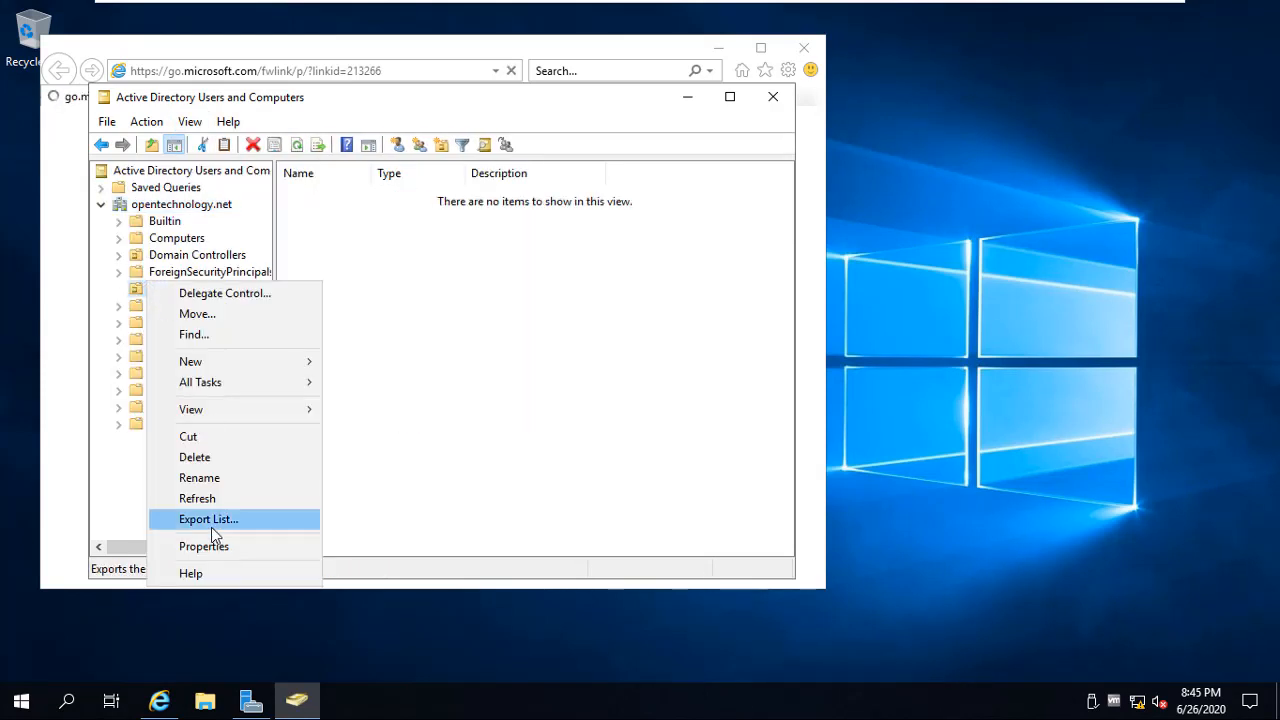
pyautogui.click(197, 548)
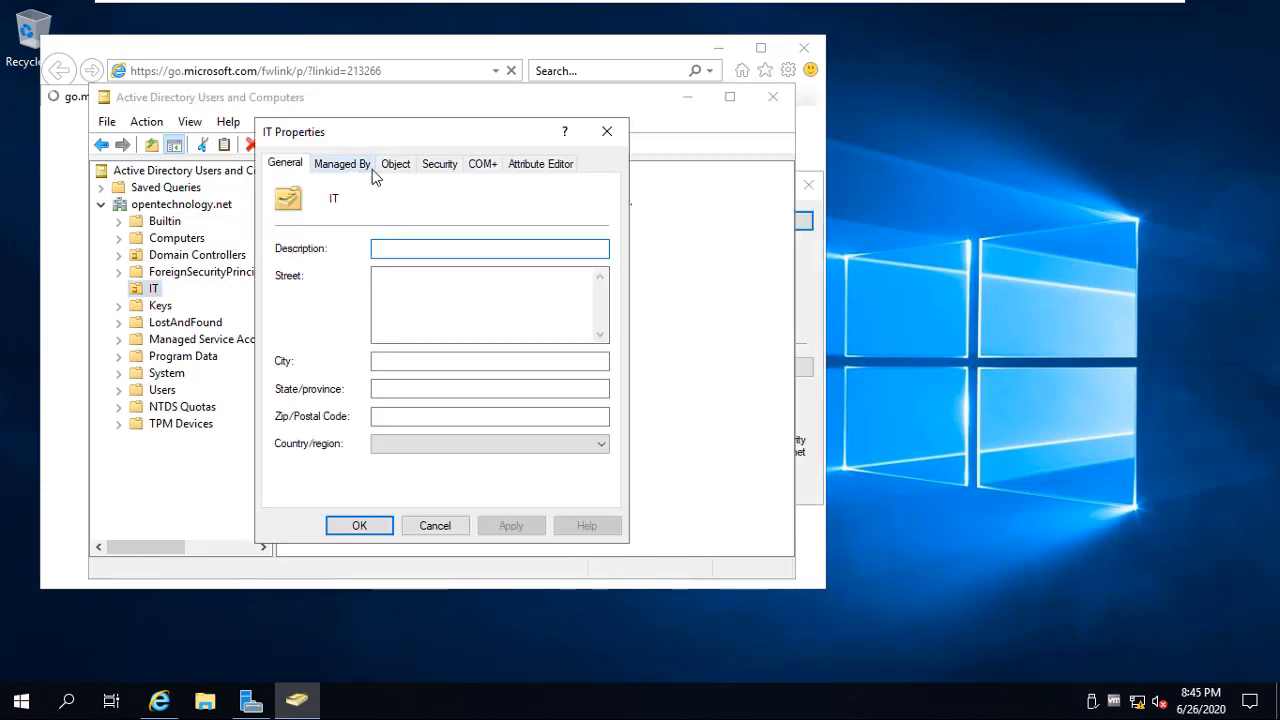
pyautogui.click(395, 165)
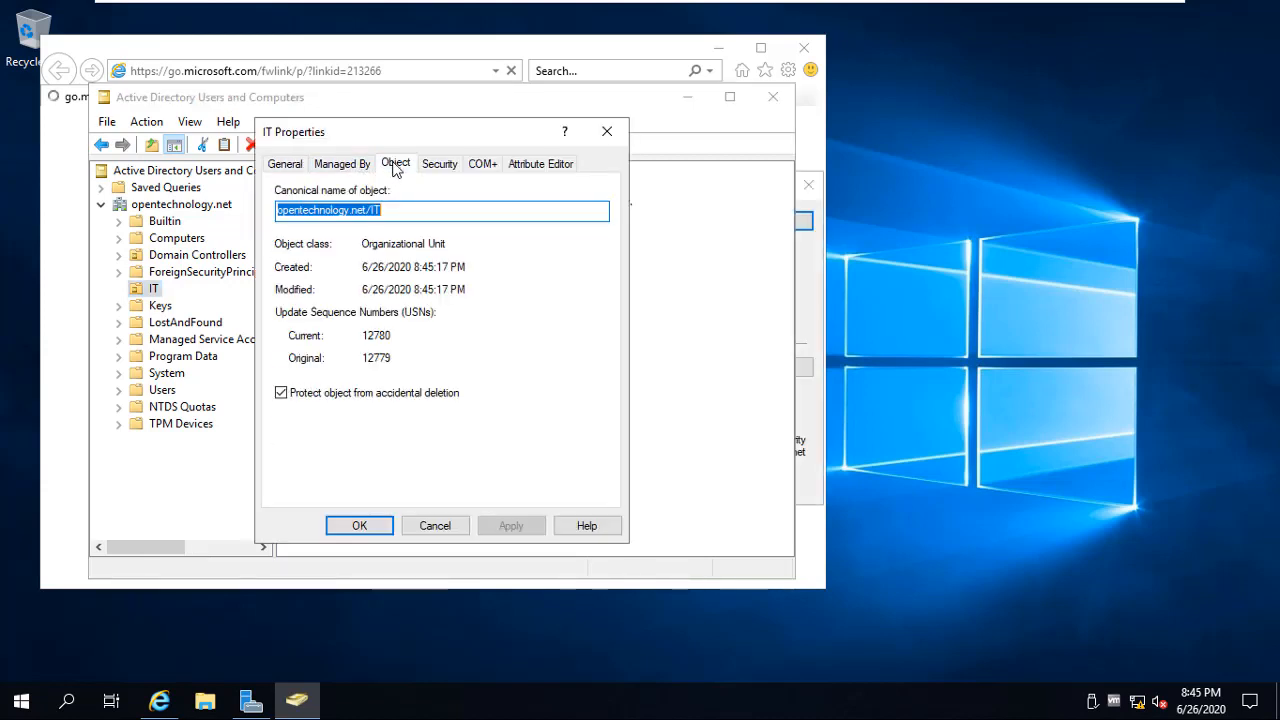
pyautogui.click(333, 396)
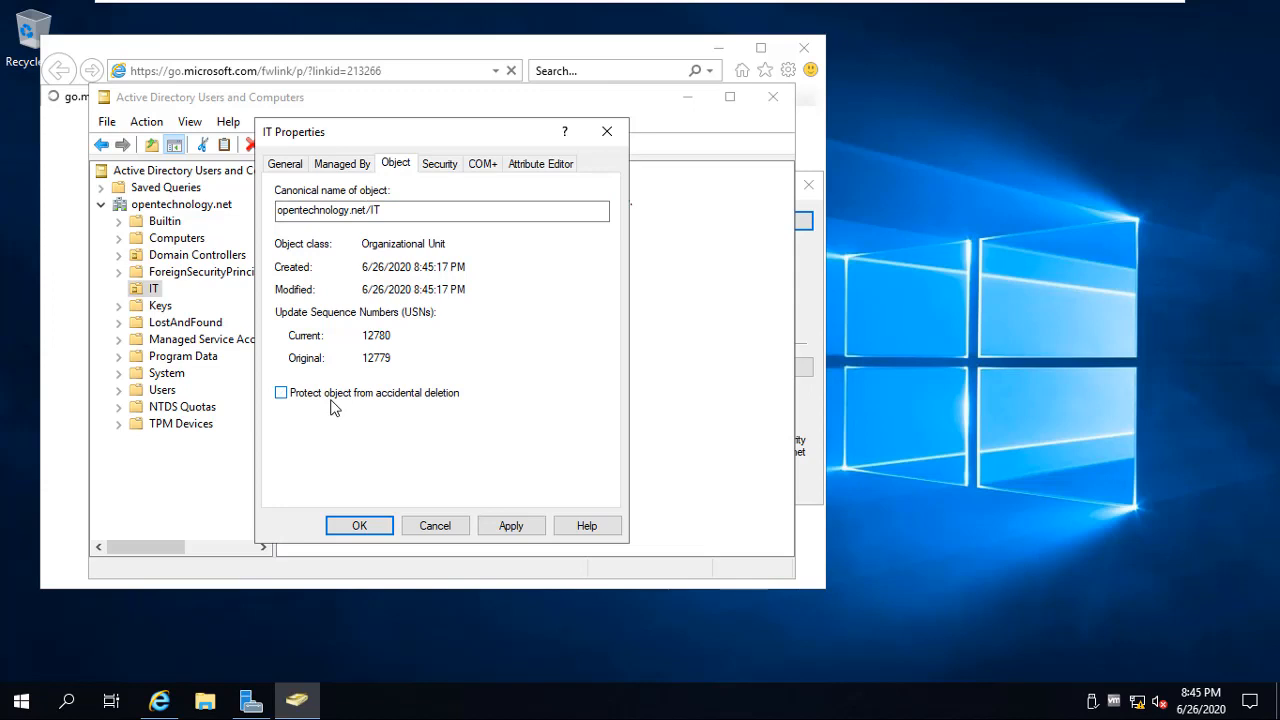
pyautogui.click(359, 526)
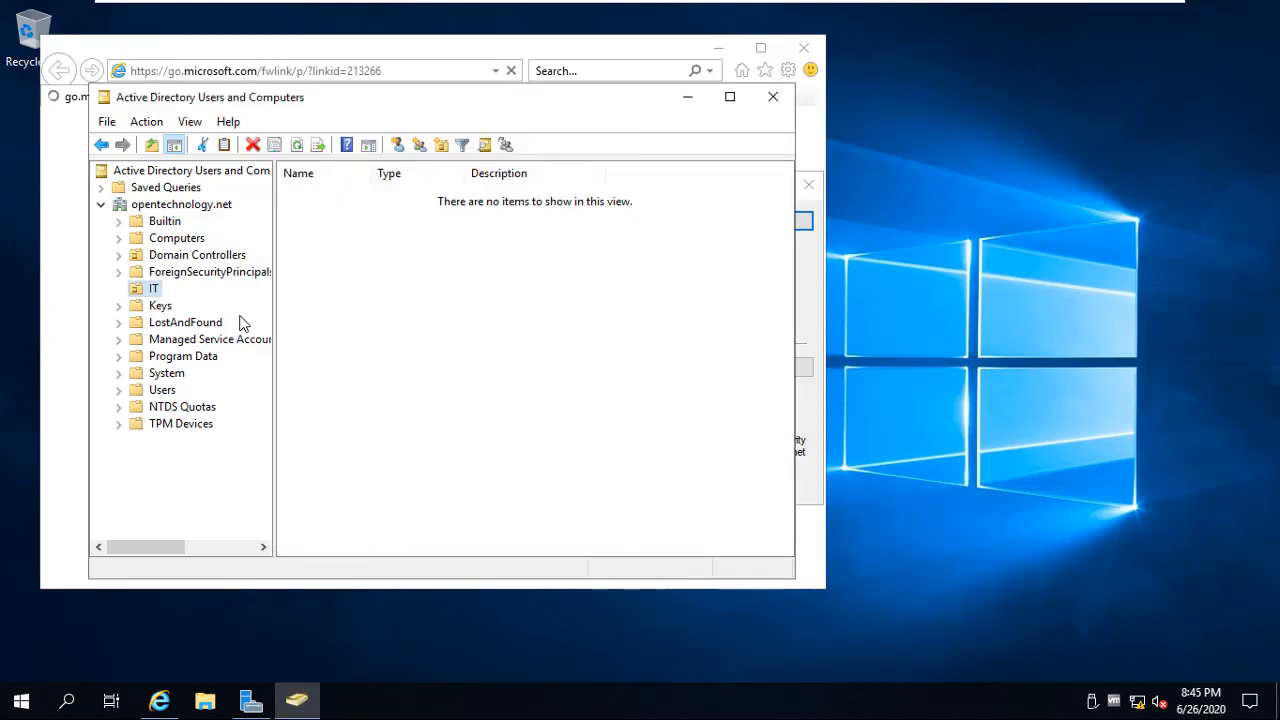
pyautogui.click(253, 146)
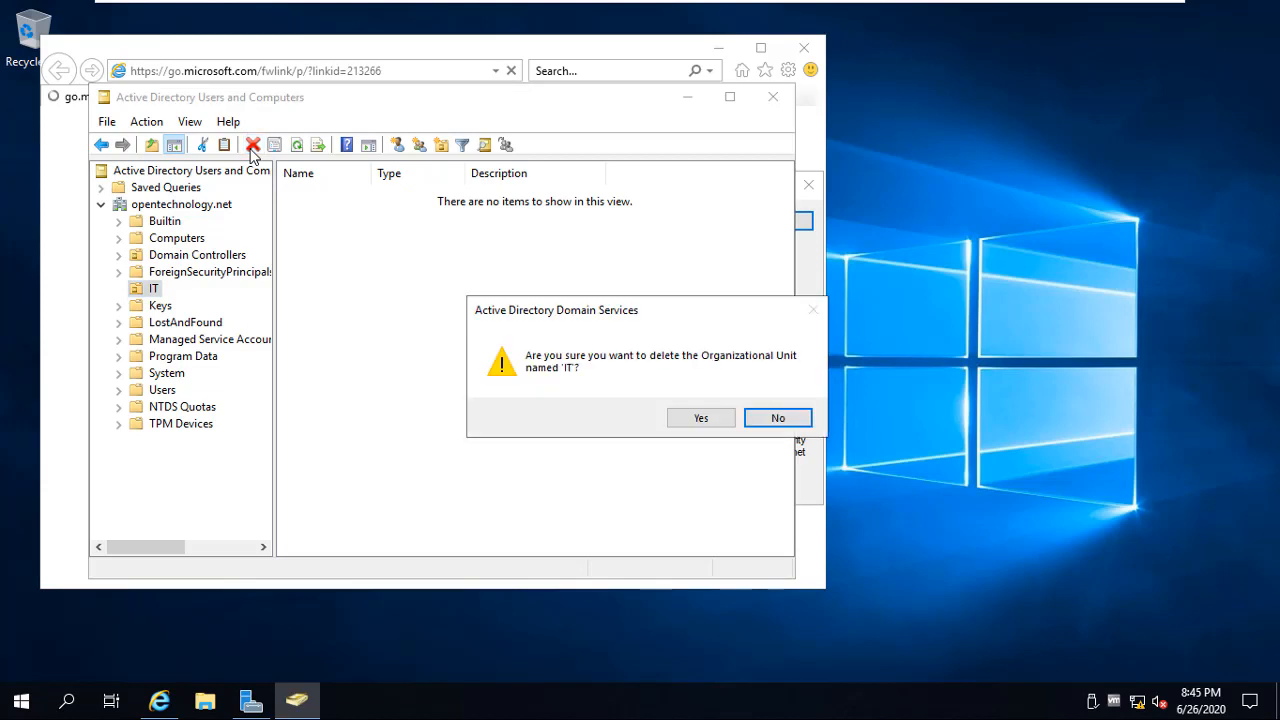
pyautogui.click(701, 419)
# Turn off Advanced Features and create an MA organizational unit under the domain
pyautogui.click(190, 121)
pyautogui.click(254, 288)
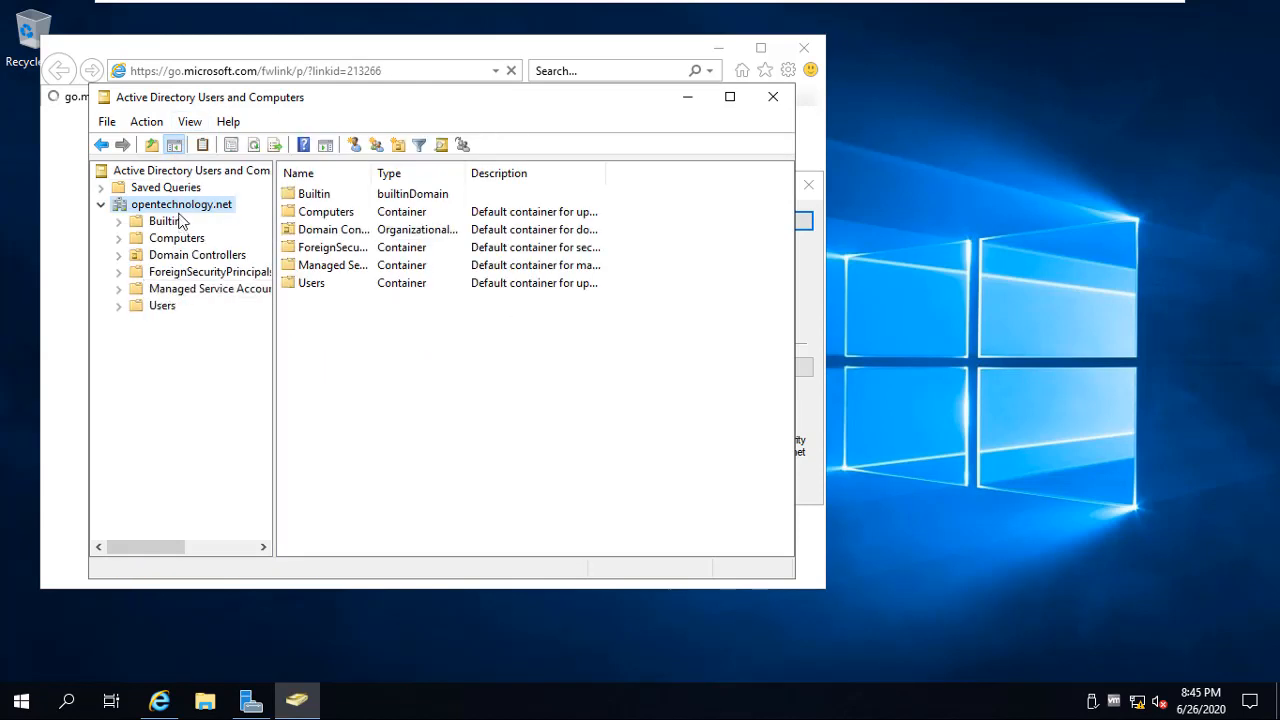
pyautogui.rightClick(168, 204)
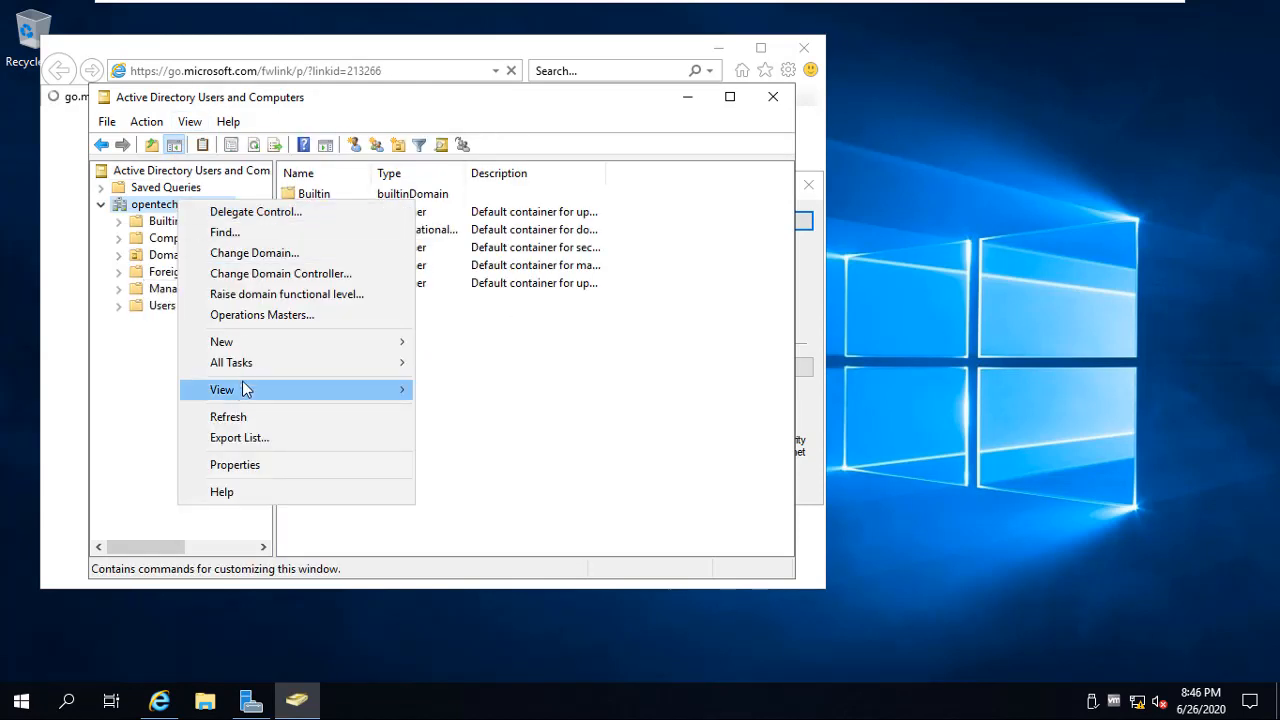
pyautogui.moveTo(250, 341)
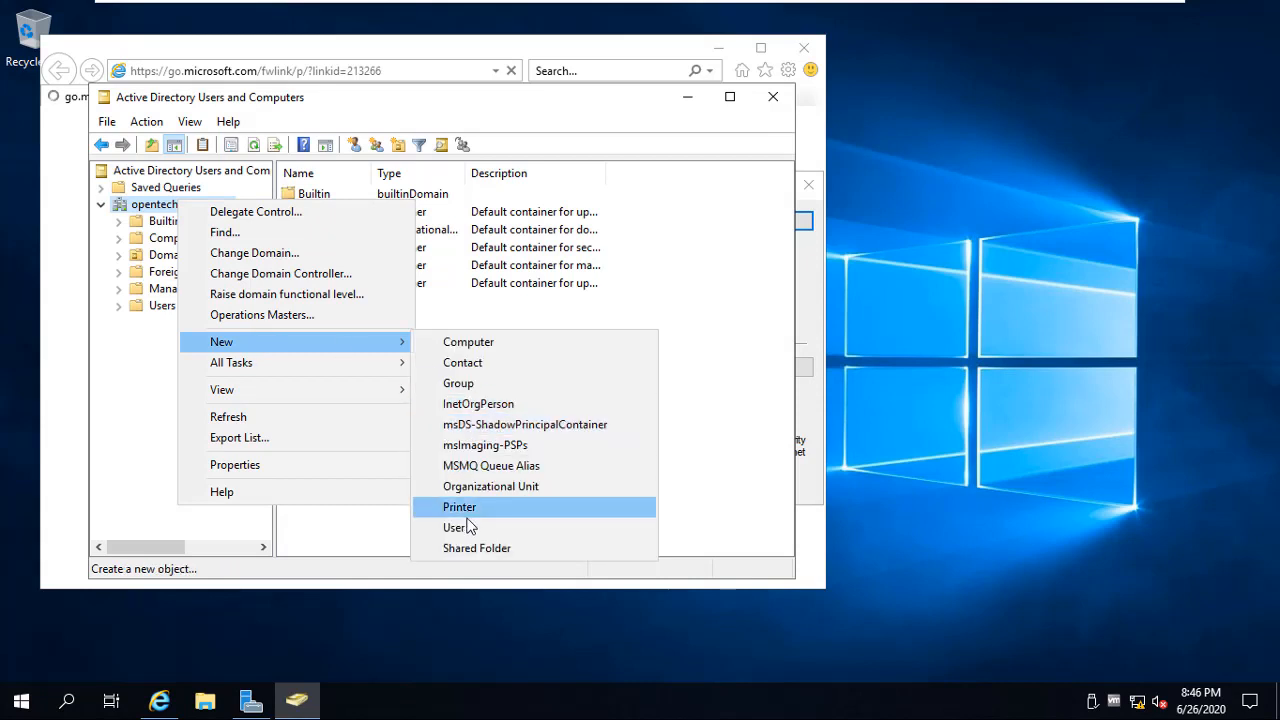
pyautogui.click(488, 488)
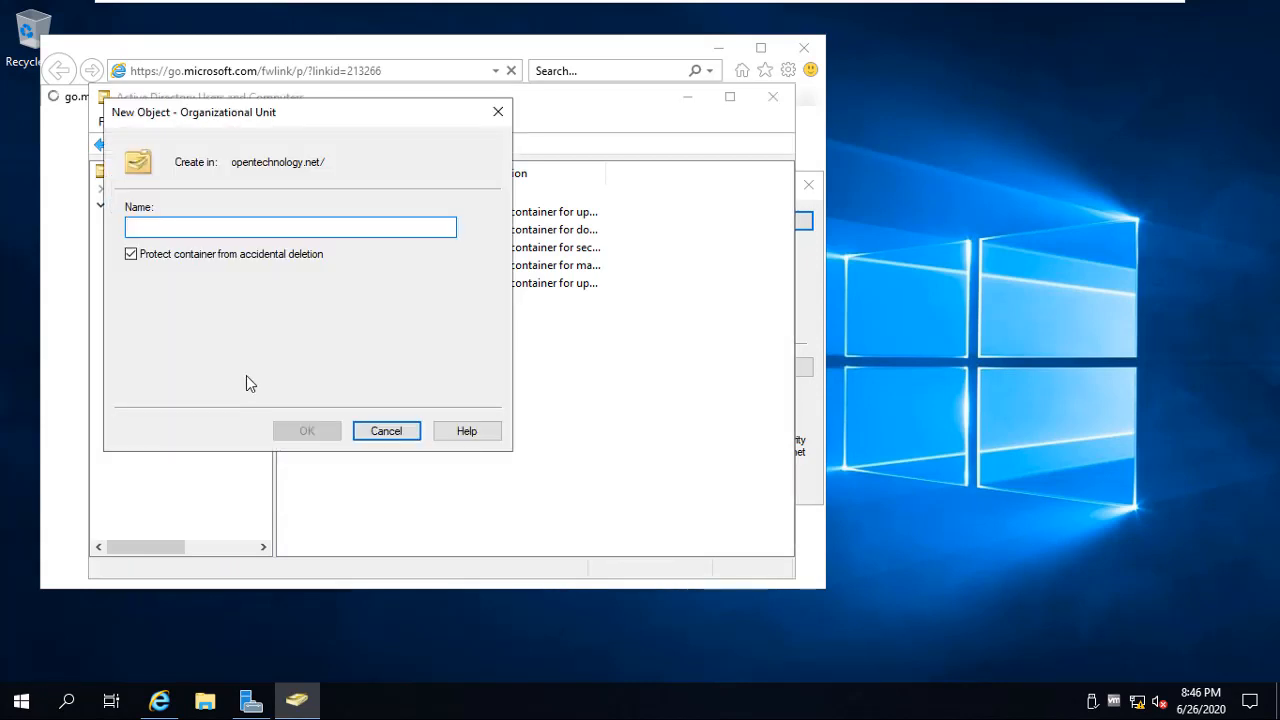
pyautogui.write('MA')
pyautogui.press('Return')
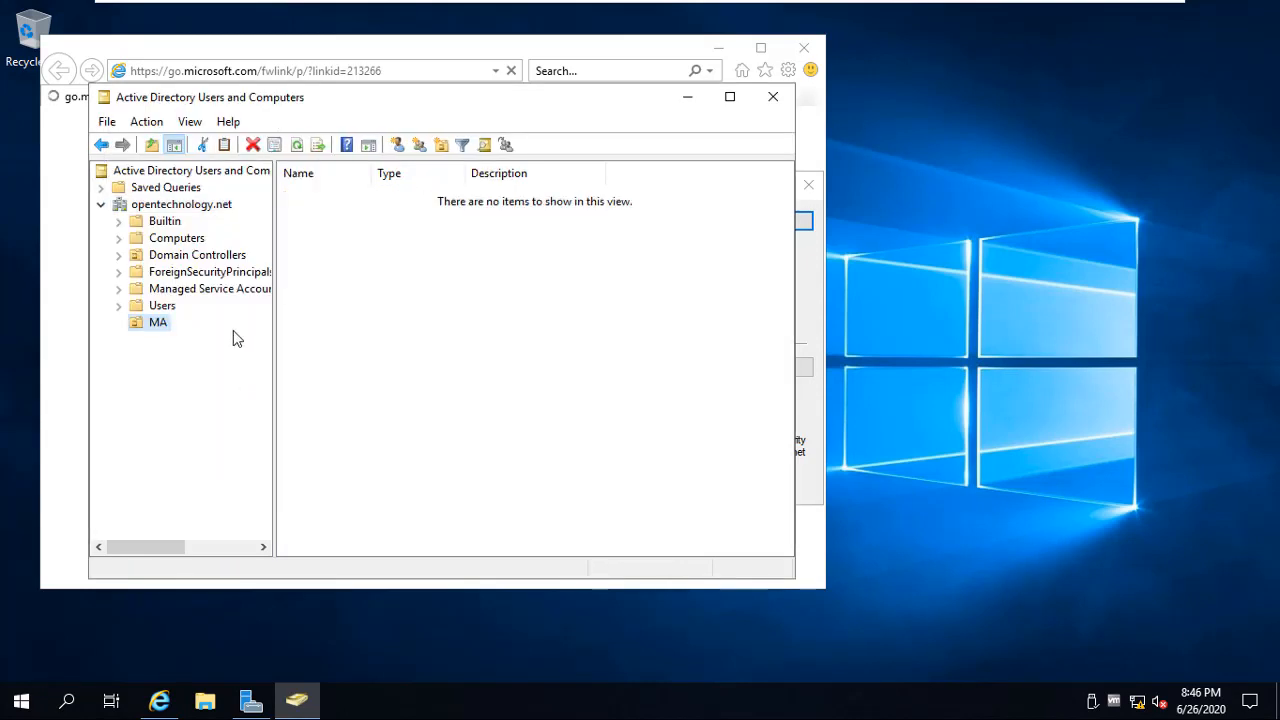
# Create an IT organizational unit inside MA
pyautogui.click(441, 145)
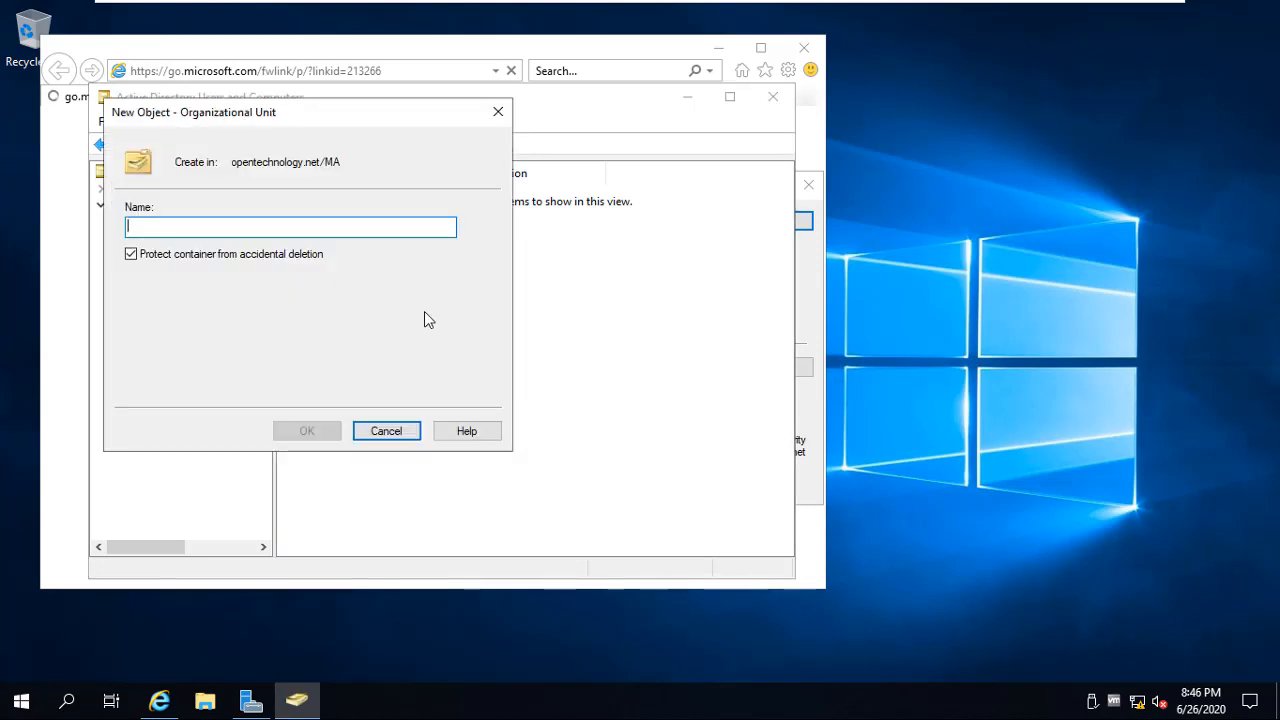
pyautogui.write('IT')
pyautogui.press('Return')
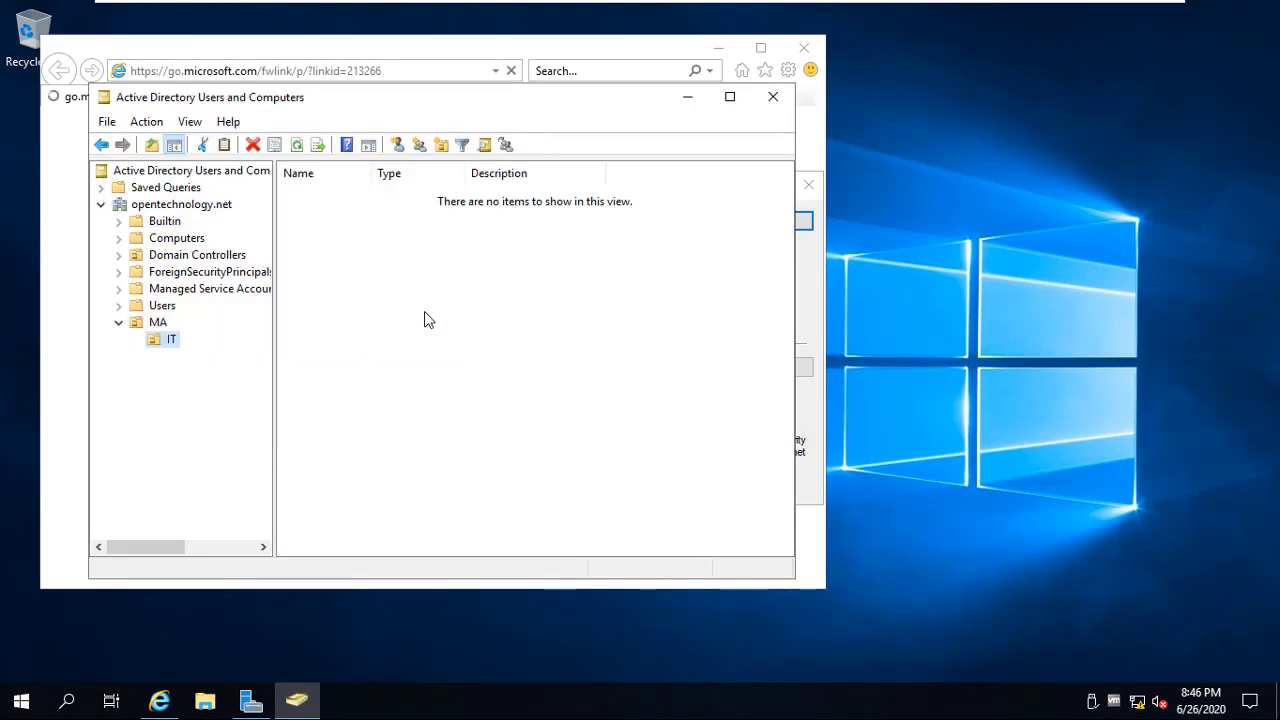
# Create a global security group named Team IT in MA/IT
pyautogui.click(419, 145)
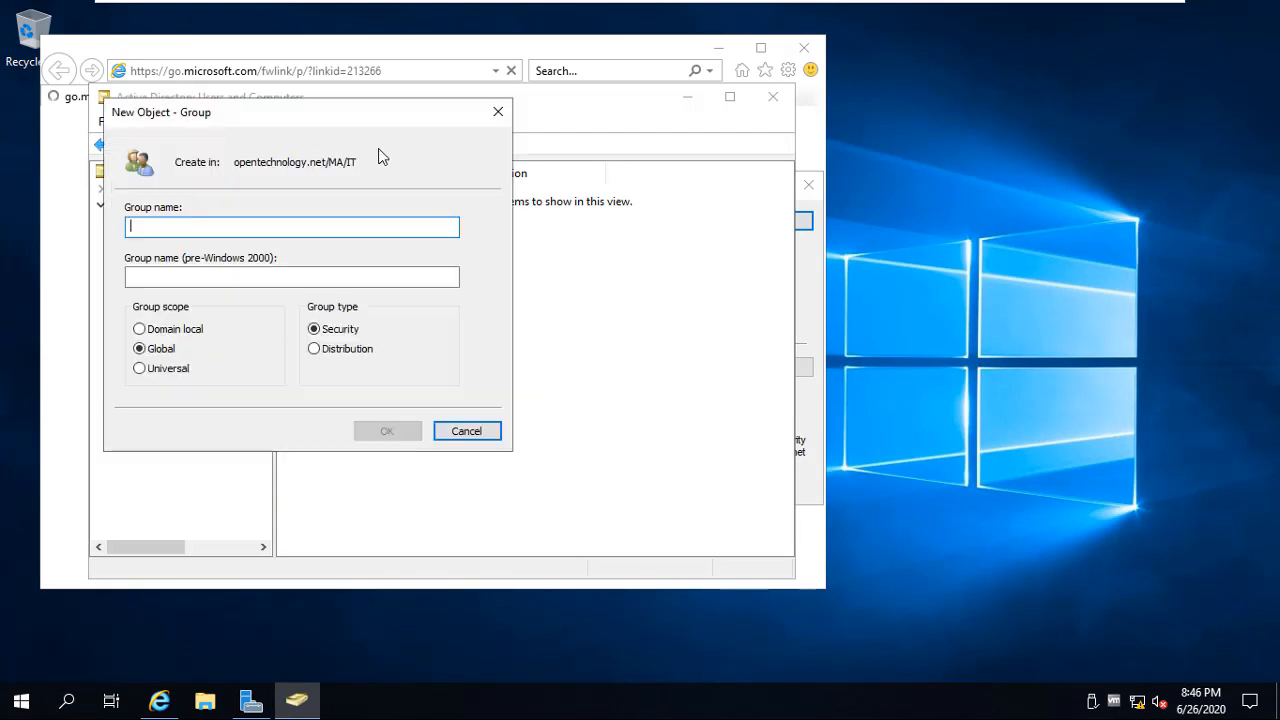
pyautogui.write('tea')
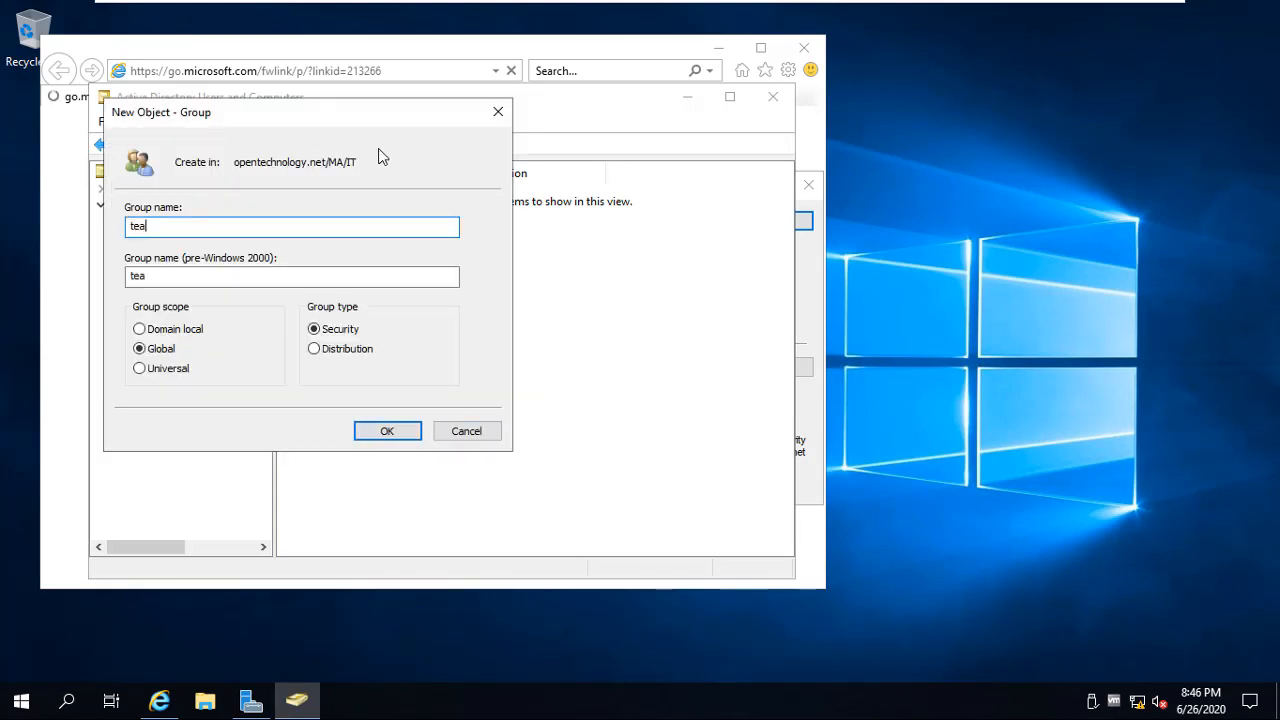
pyautogui.write('m')
pyautogui.press('BackSpace')
pyautogui.press('BackSpace')
pyautogui.press('BackSpace')
pyautogui.press('BackSpace')
pyautogui.write('T')
pyautogui.click(400, 432)
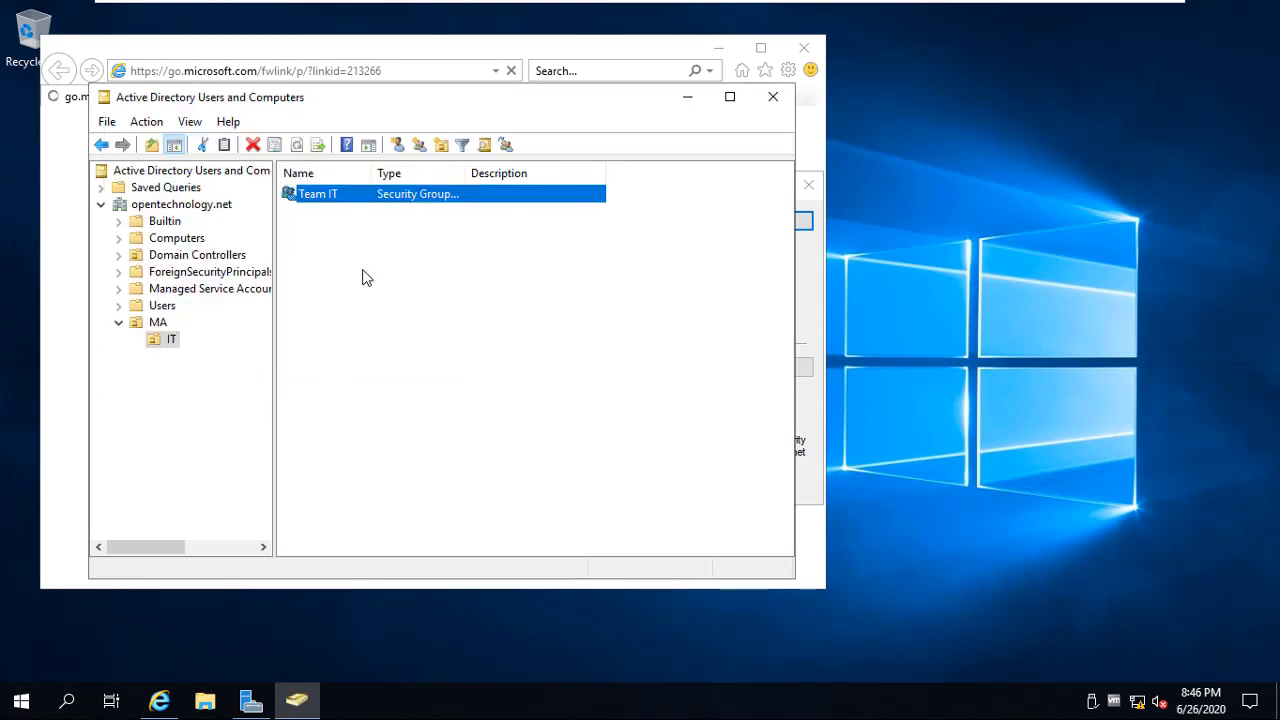
pyautogui.click(363, 271)
# Enter the new MA/IT user's first name, last name and logon name, then continue
pyautogui.click(358, 148)
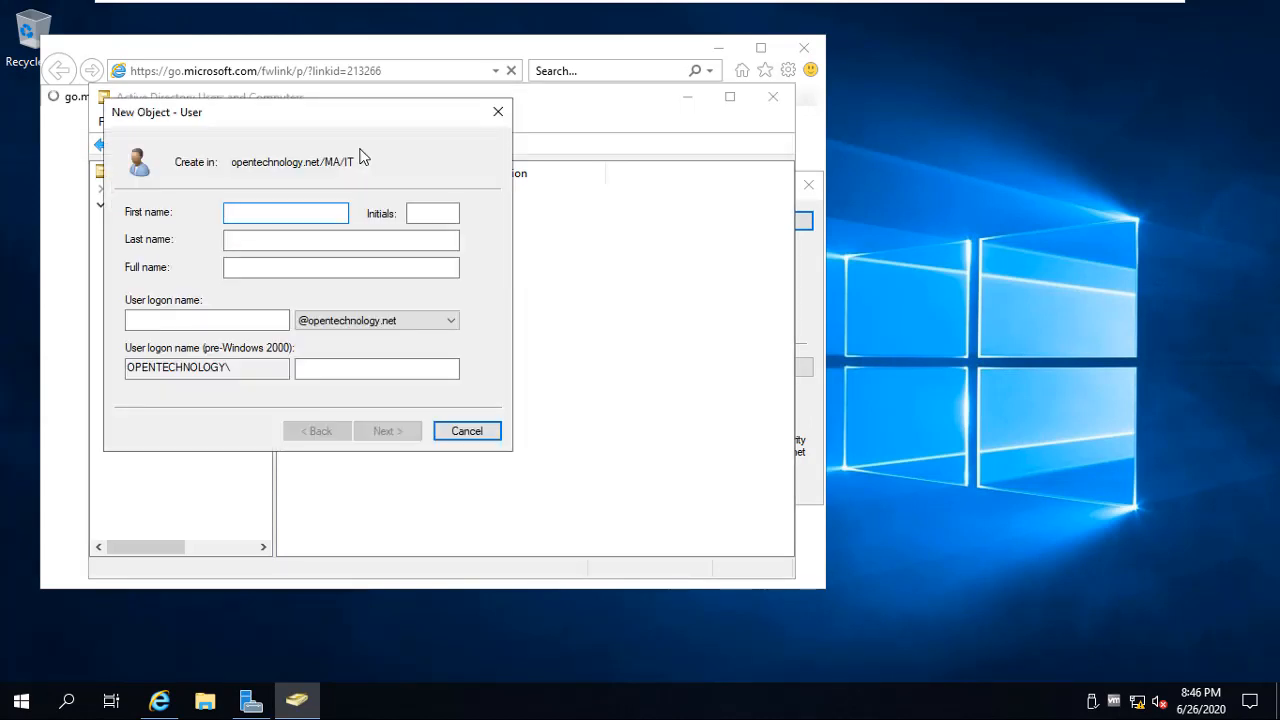
pyautogui.press('BackSpace')
pyautogui.press('BackSpace')
pyautogui.press('BackSpace')
pyautogui.press('BackSpace')
pyautogui.press('BackSpace')
pyautogui.press('BackSpace')
pyautogui.press('Tab')
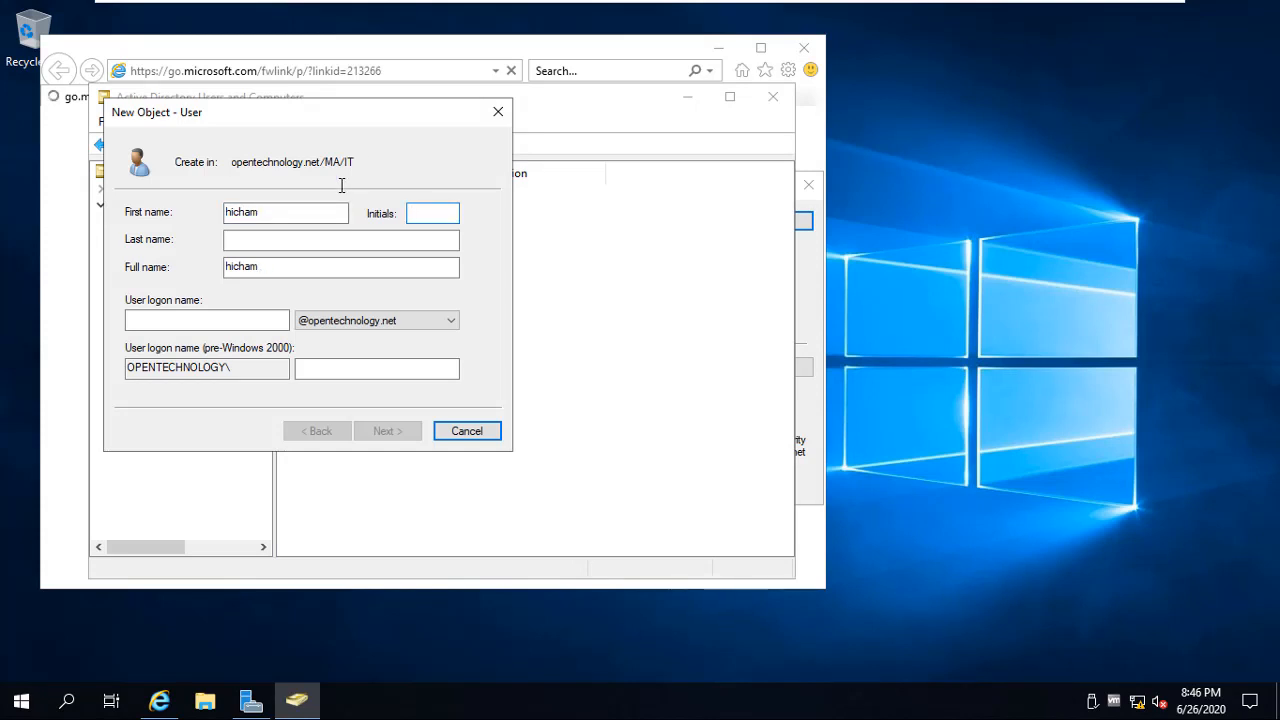
pyautogui.click(287, 240)
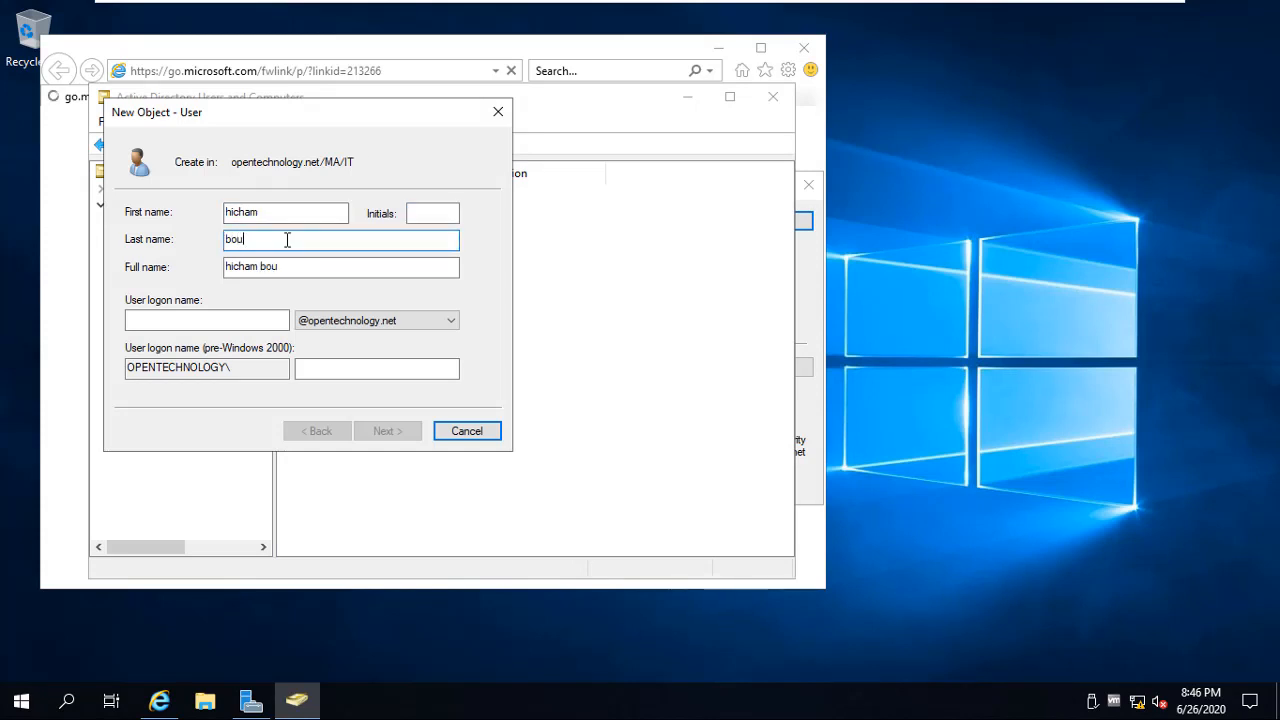
pyautogui.click(256, 318)
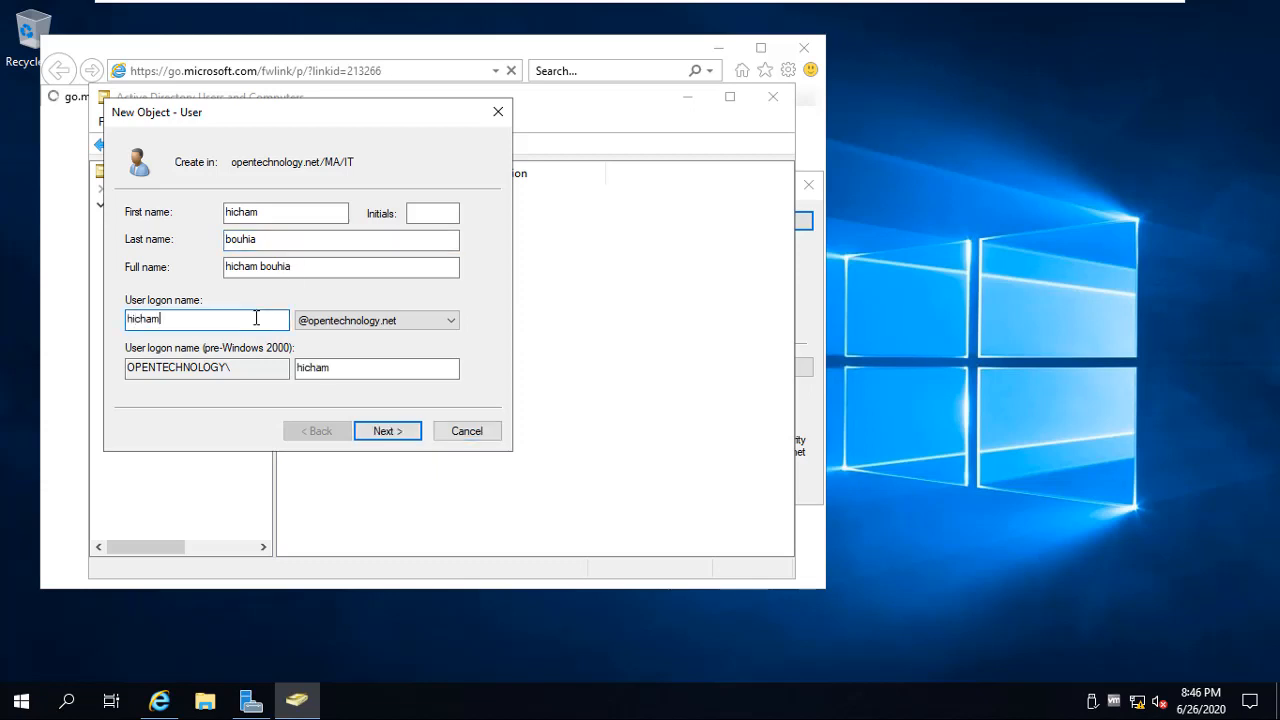
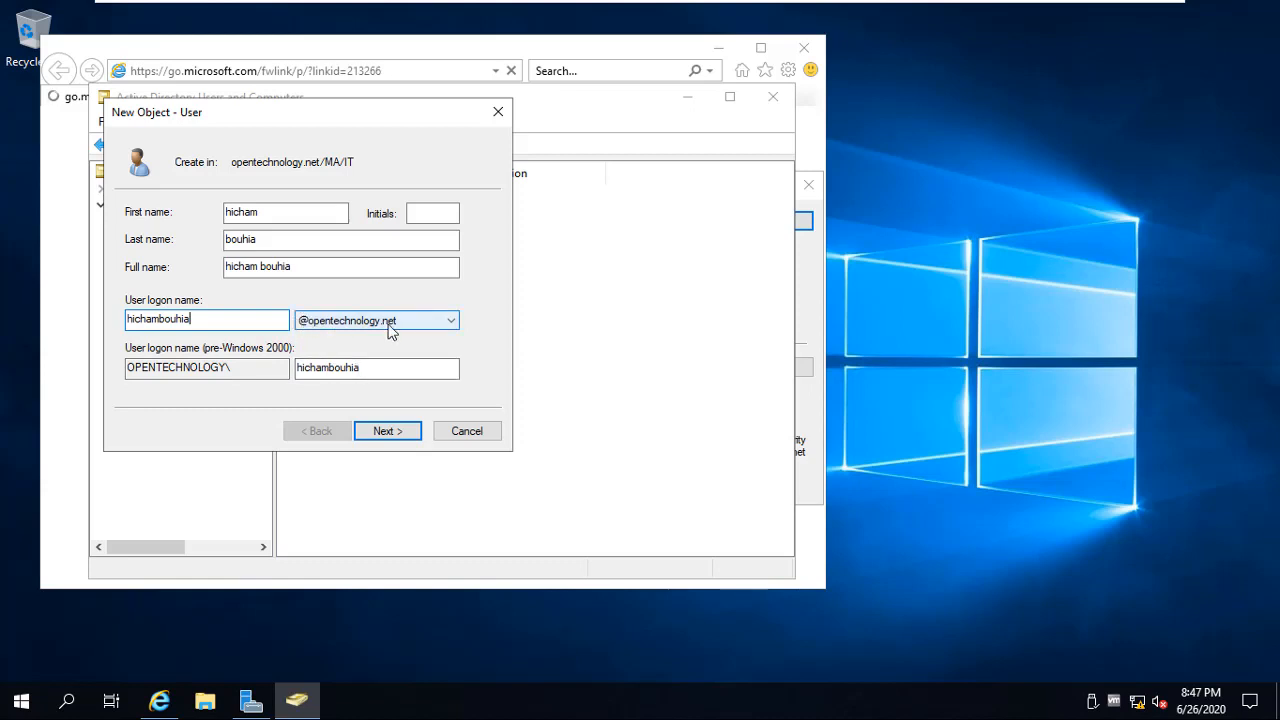
pyautogui.click(385, 432)
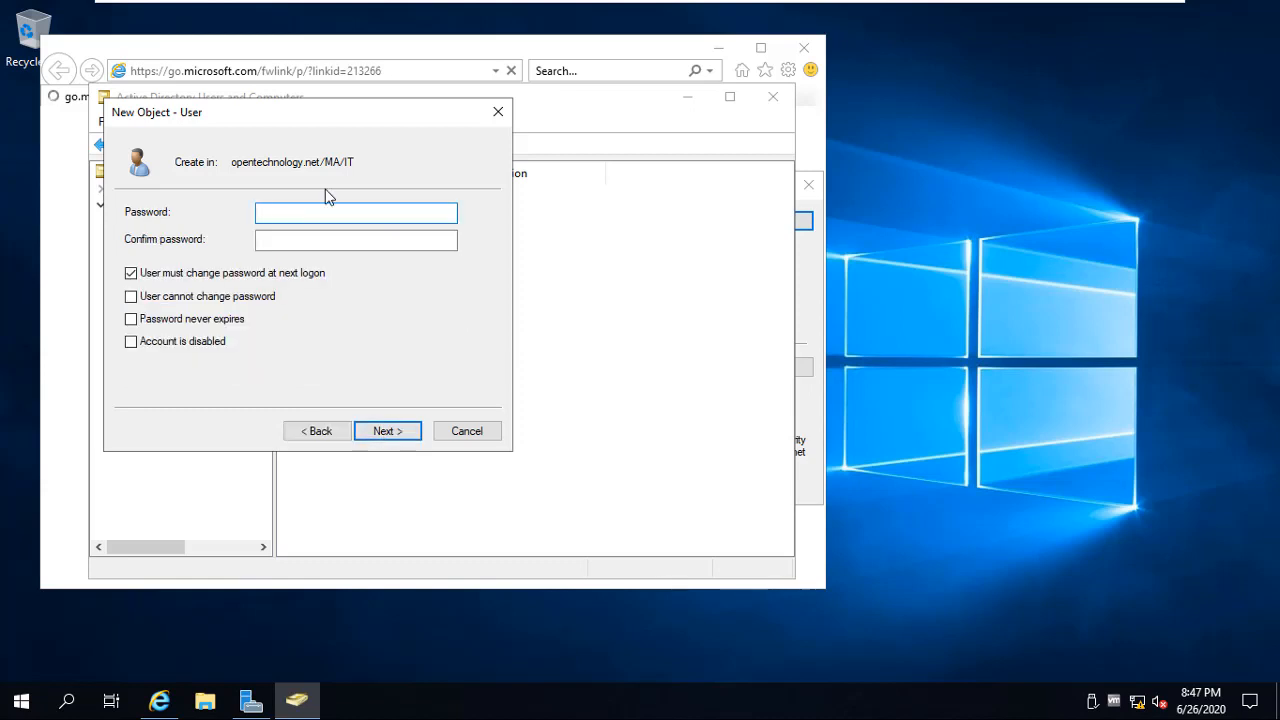
# Set the user's password with Password never expires and User cannot change password checked
pyautogui.write('••')
pyautogui.click(305, 240)
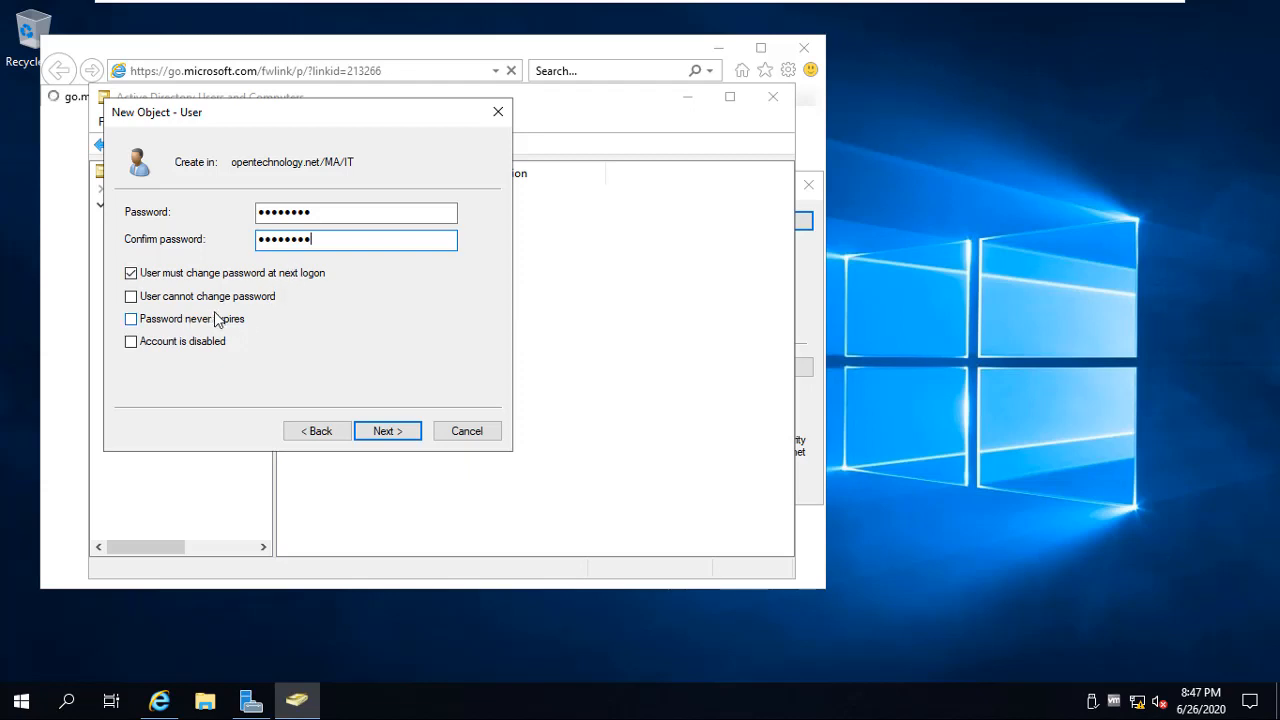
pyautogui.click(157, 320)
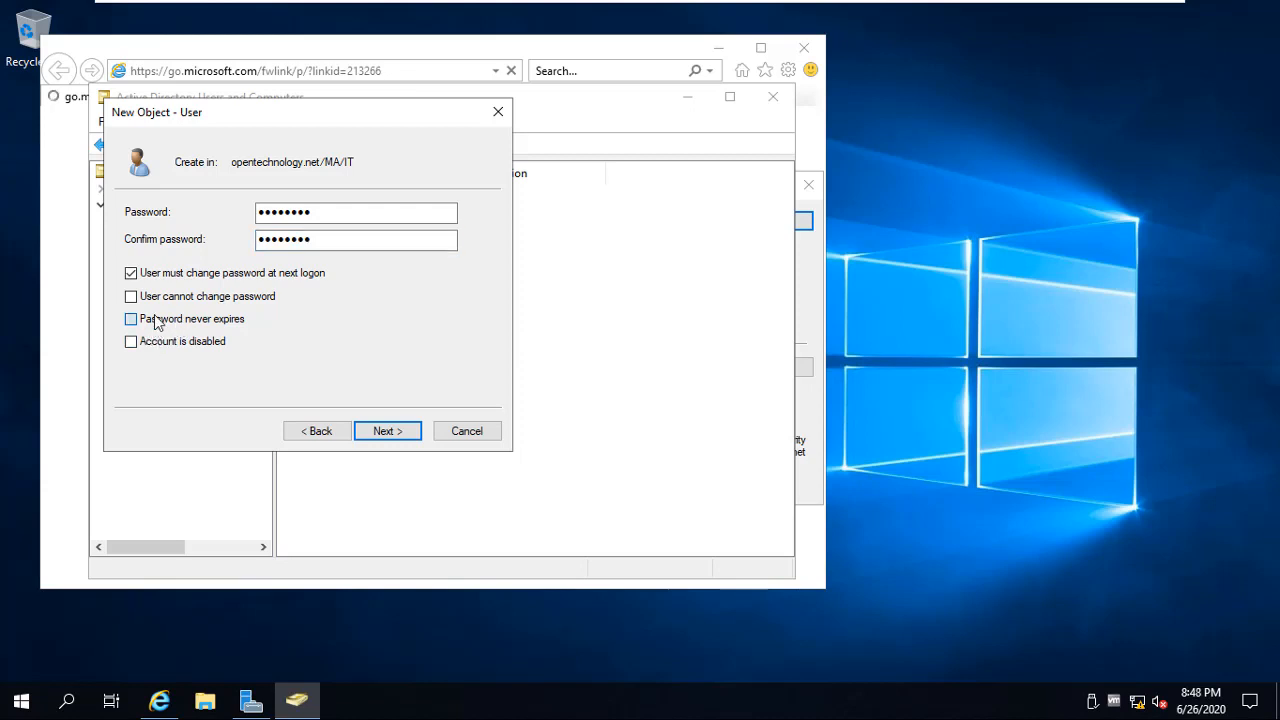
pyautogui.click(801, 421)
pyautogui.click(387, 431)
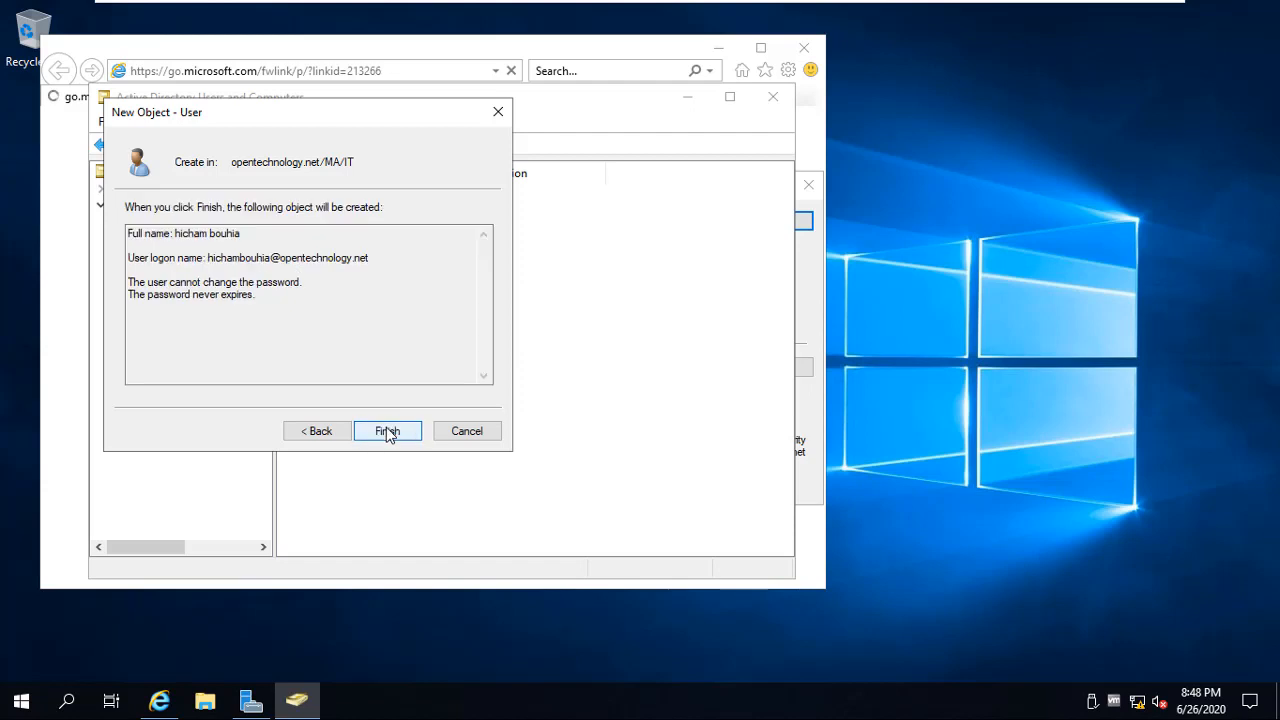
# Finish creating the user, add it to the Team IT group, and reposition the window
pyautogui.click(387, 431)
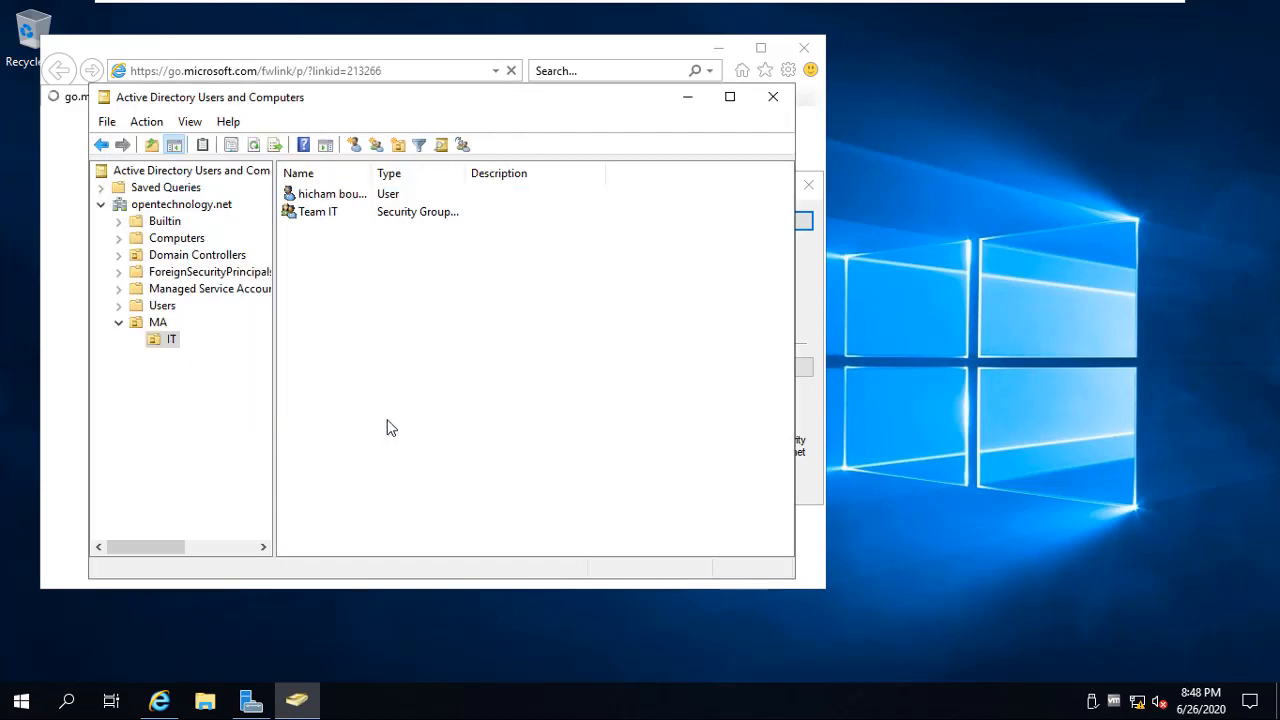
pyautogui.click(340, 193)
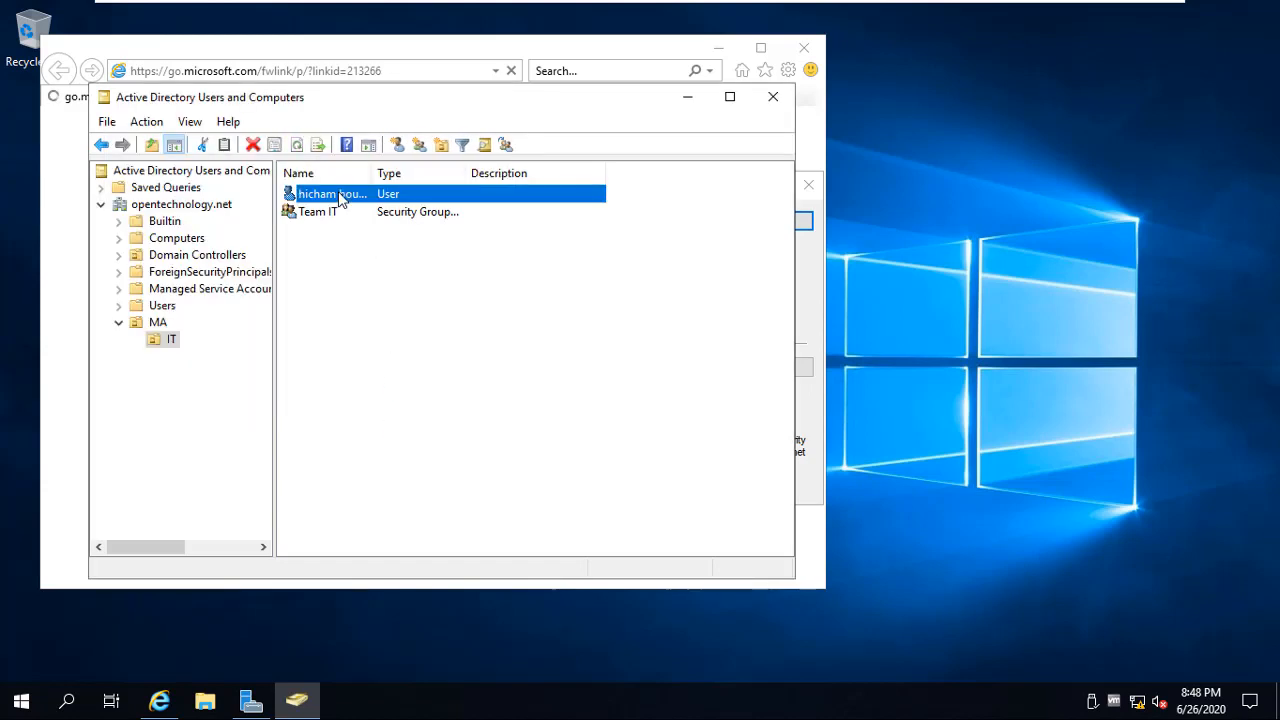
pyautogui.rightClick(340, 192)
pyautogui.click(355, 226)
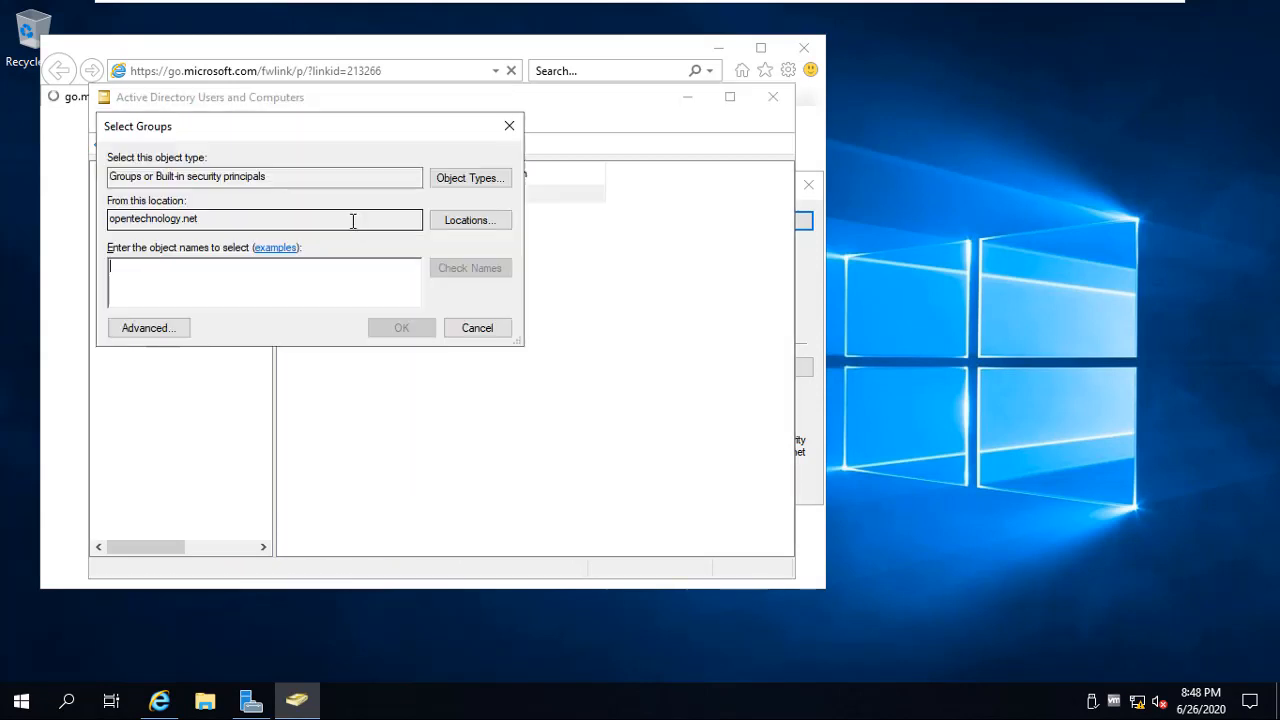
pyautogui.write('Te')
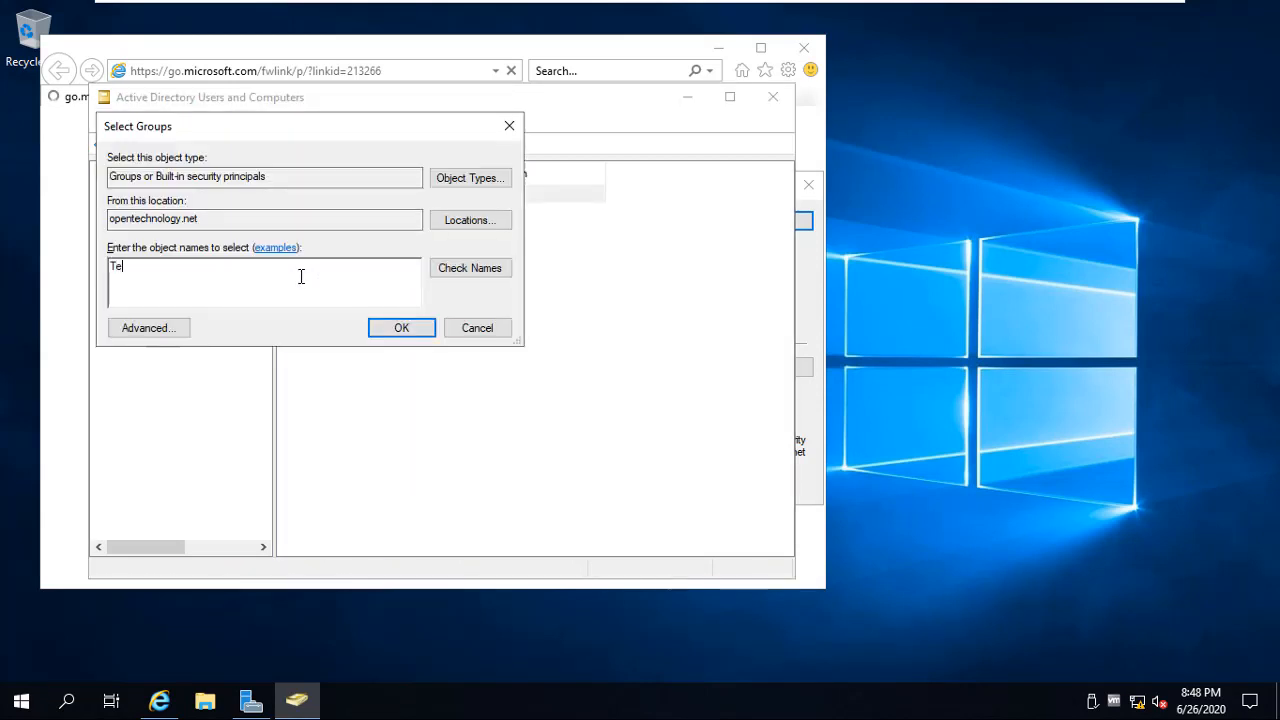
pyautogui.write('am')
pyautogui.click(462, 268)
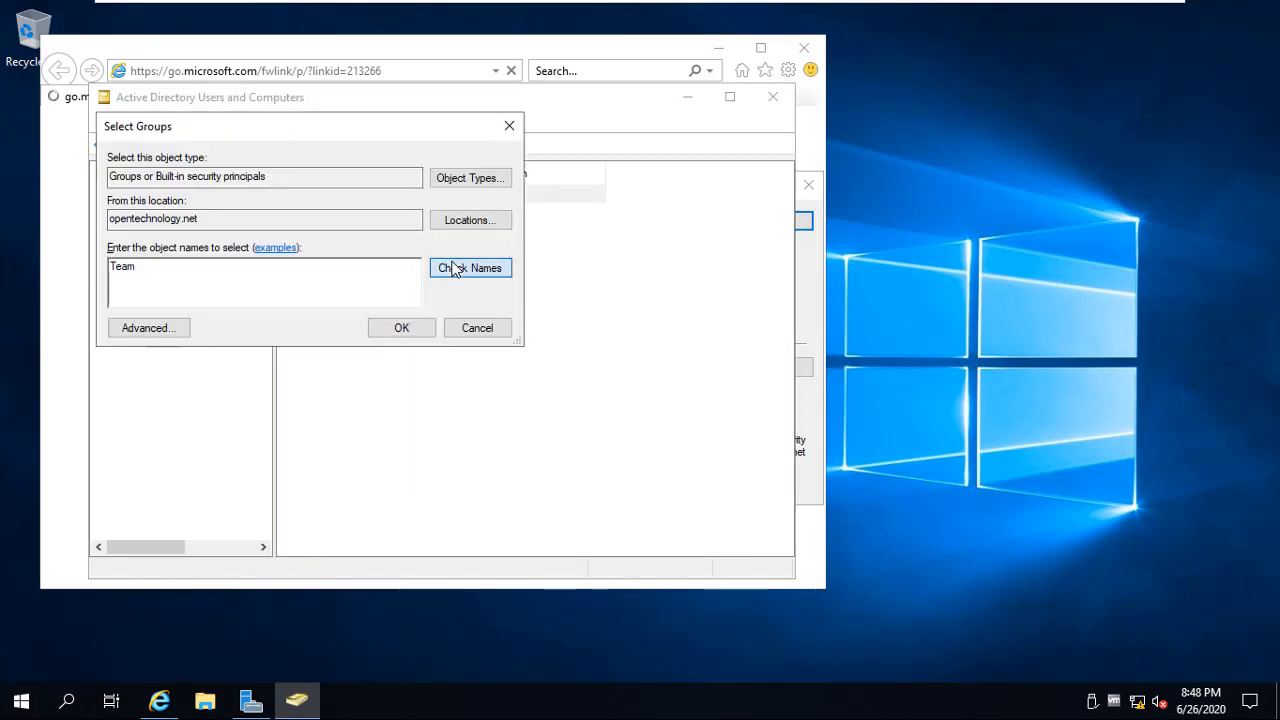
pyautogui.click(380, 327)
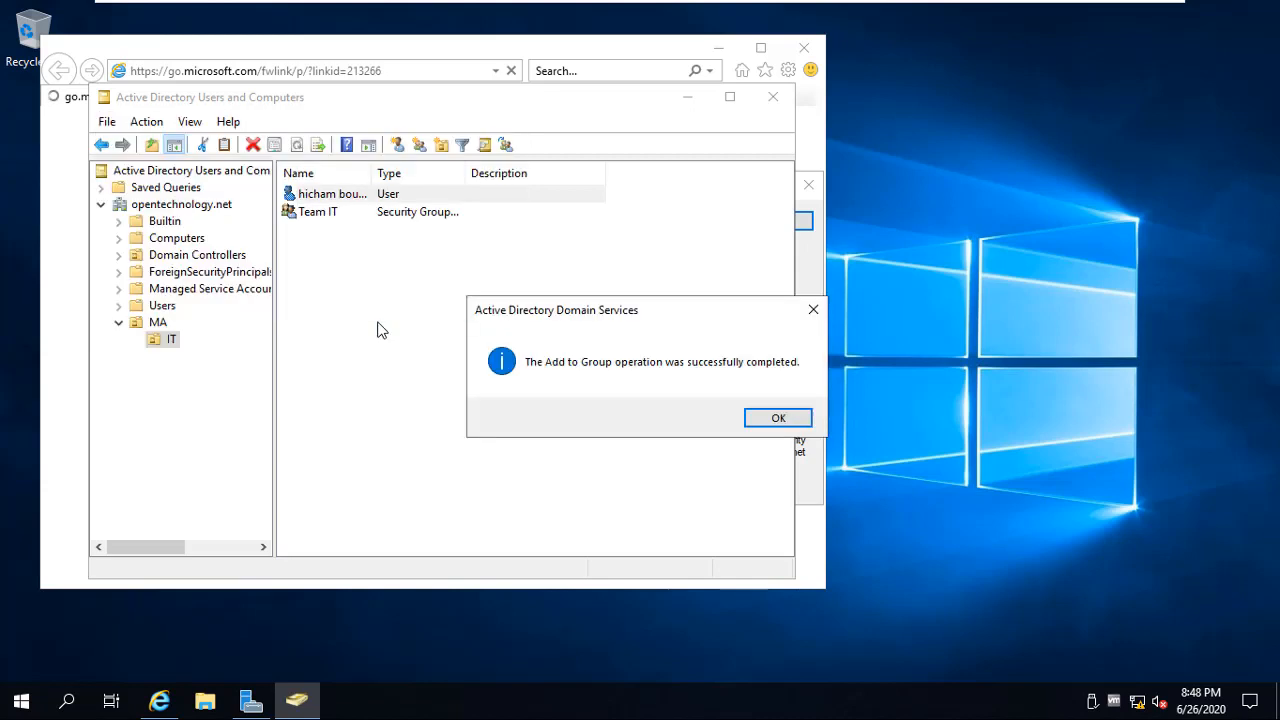
pyautogui.click(779, 420)
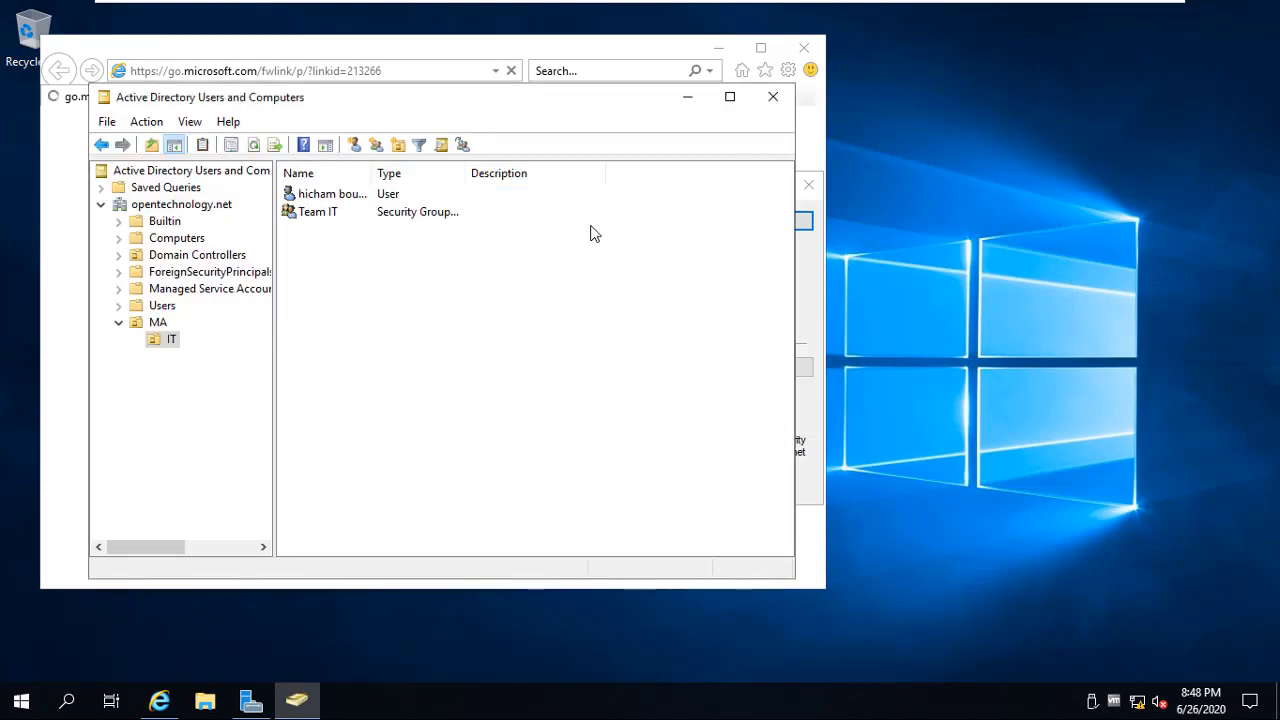
pyautogui.moveTo(566, 125); pyautogui.dragTo(648, 167)
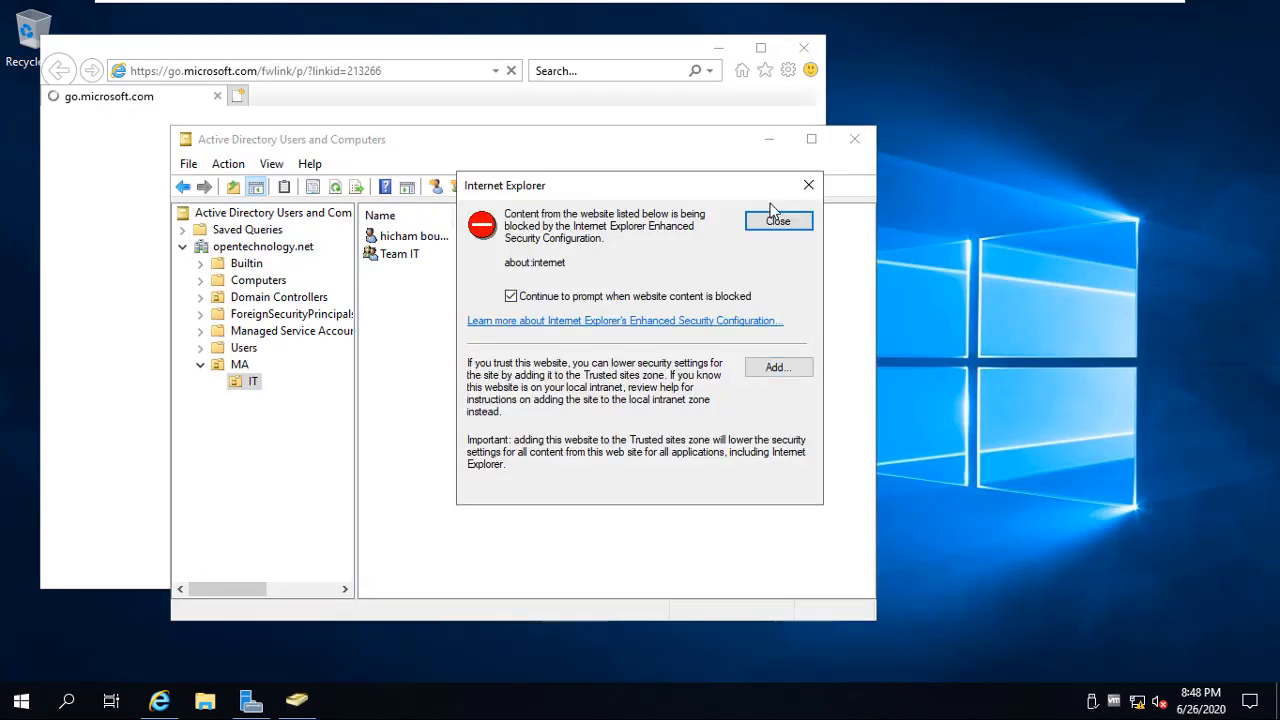
# Close IE's blocked-content warning and switch to the Windows 10 client VM, opening File Explorer
pyautogui.click(777, 221)
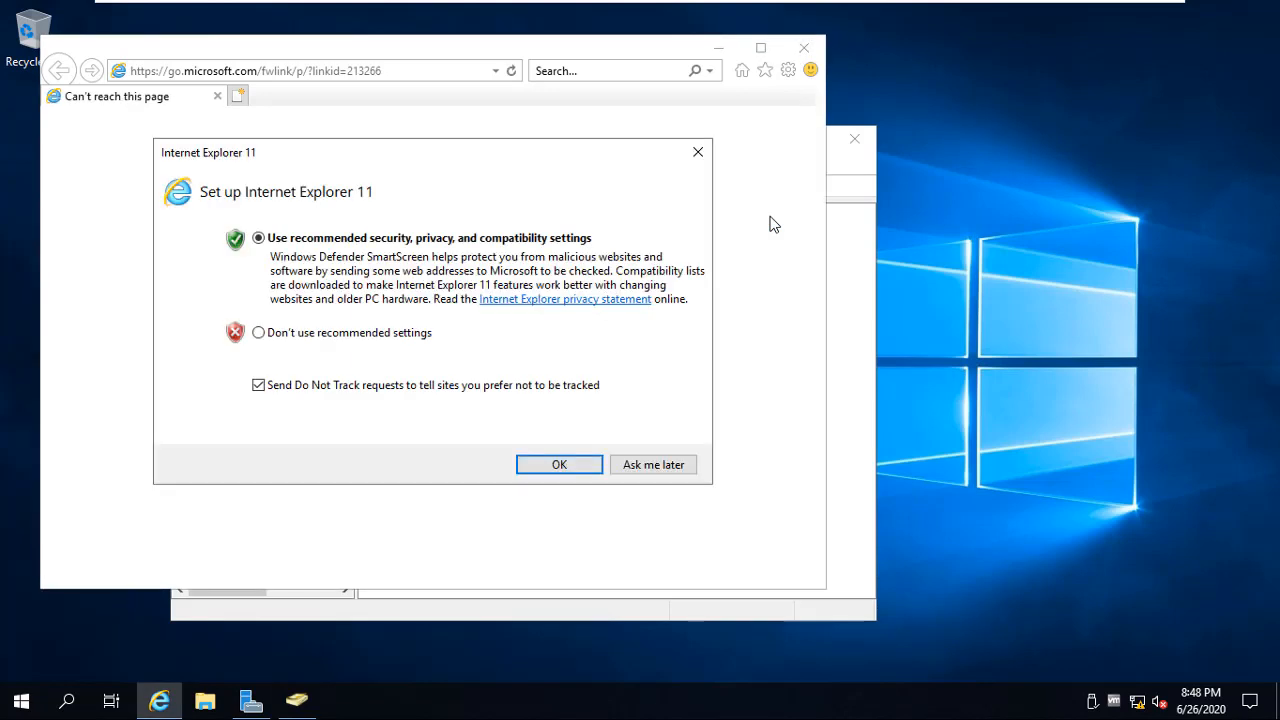
pyautogui.moveTo(1022, 8)
pyautogui.click(849, 17)
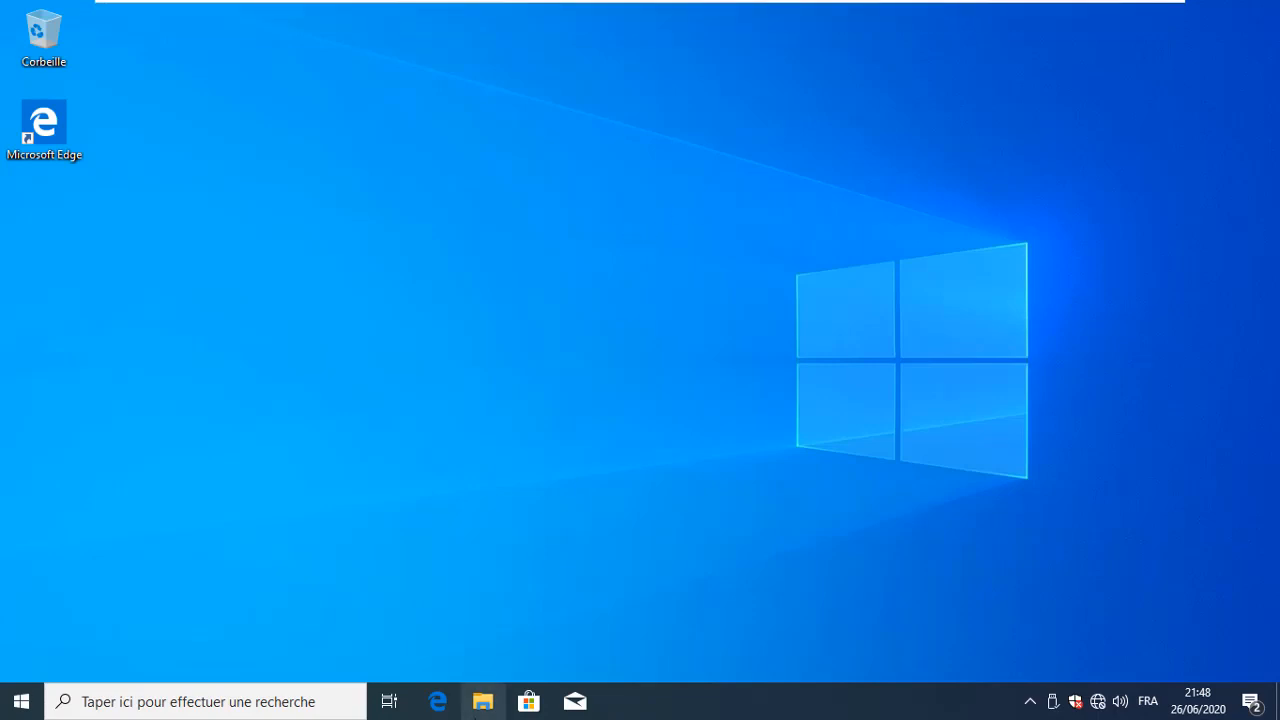
pyautogui.click(483, 701)
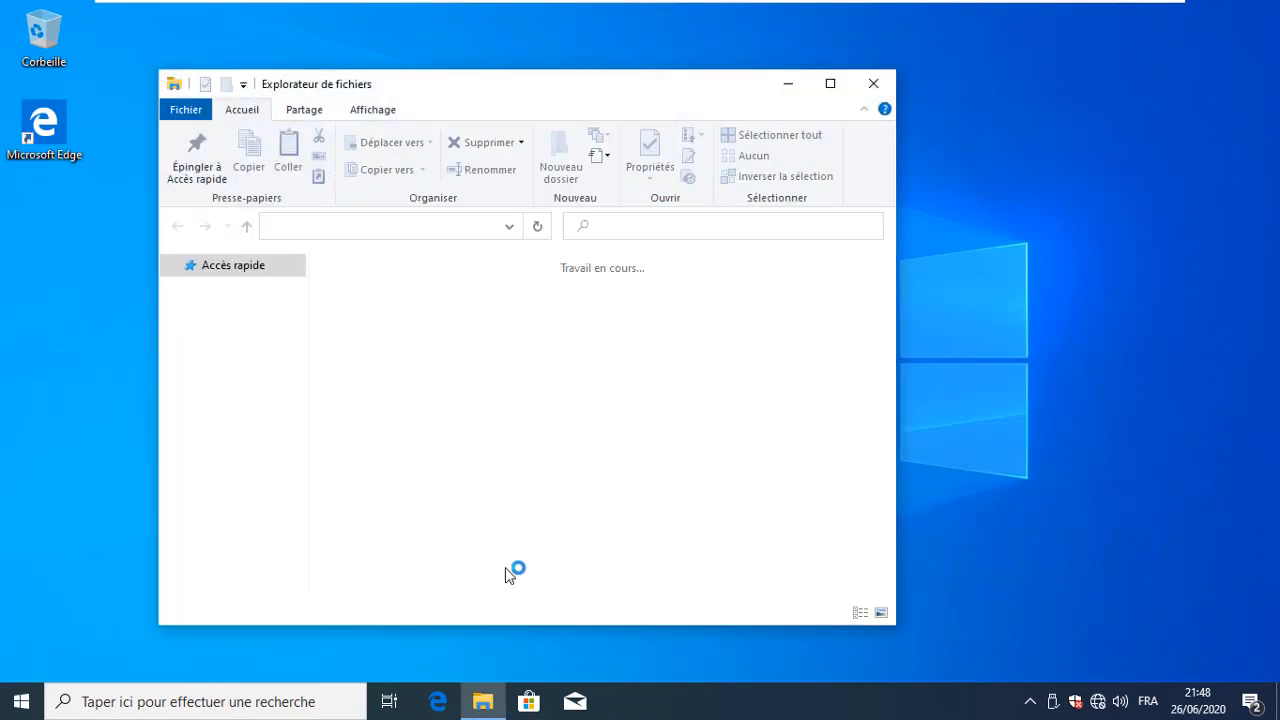
# From File Explorer's Ce PC, open the System page showing AGENT09 in WORKGROUP
pyautogui.click(246, 466)
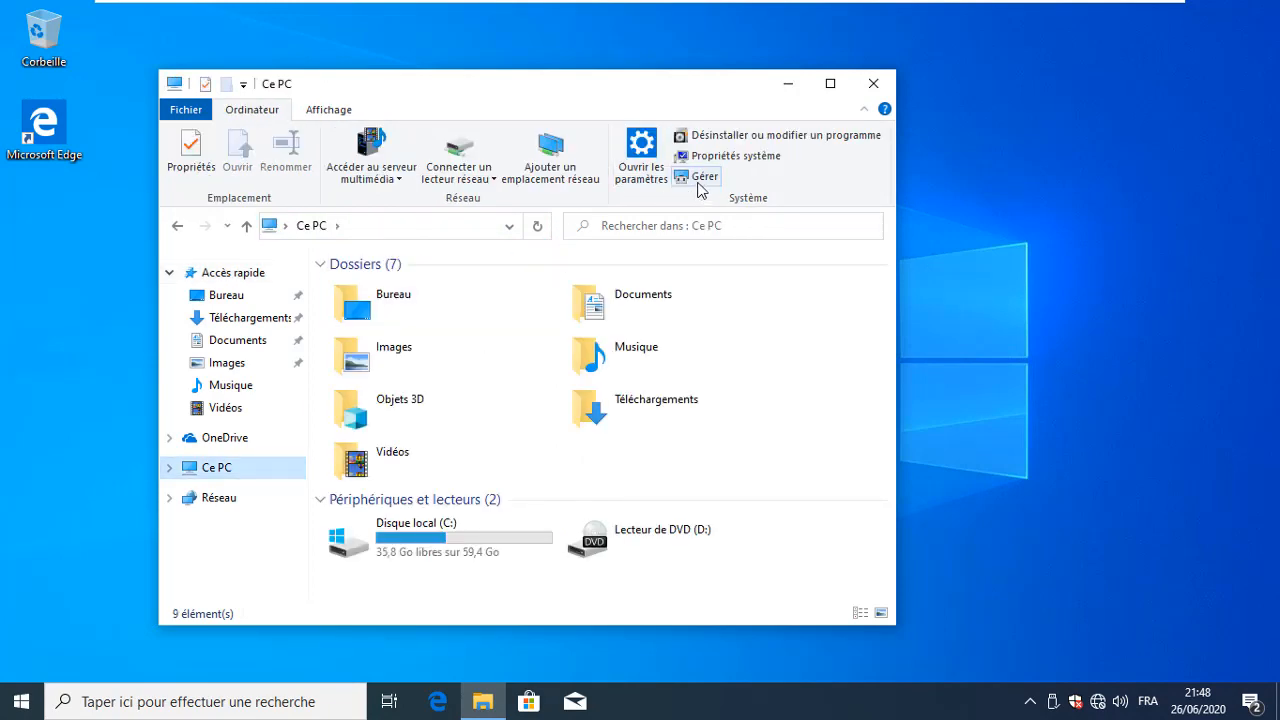
pyautogui.click(724, 160)
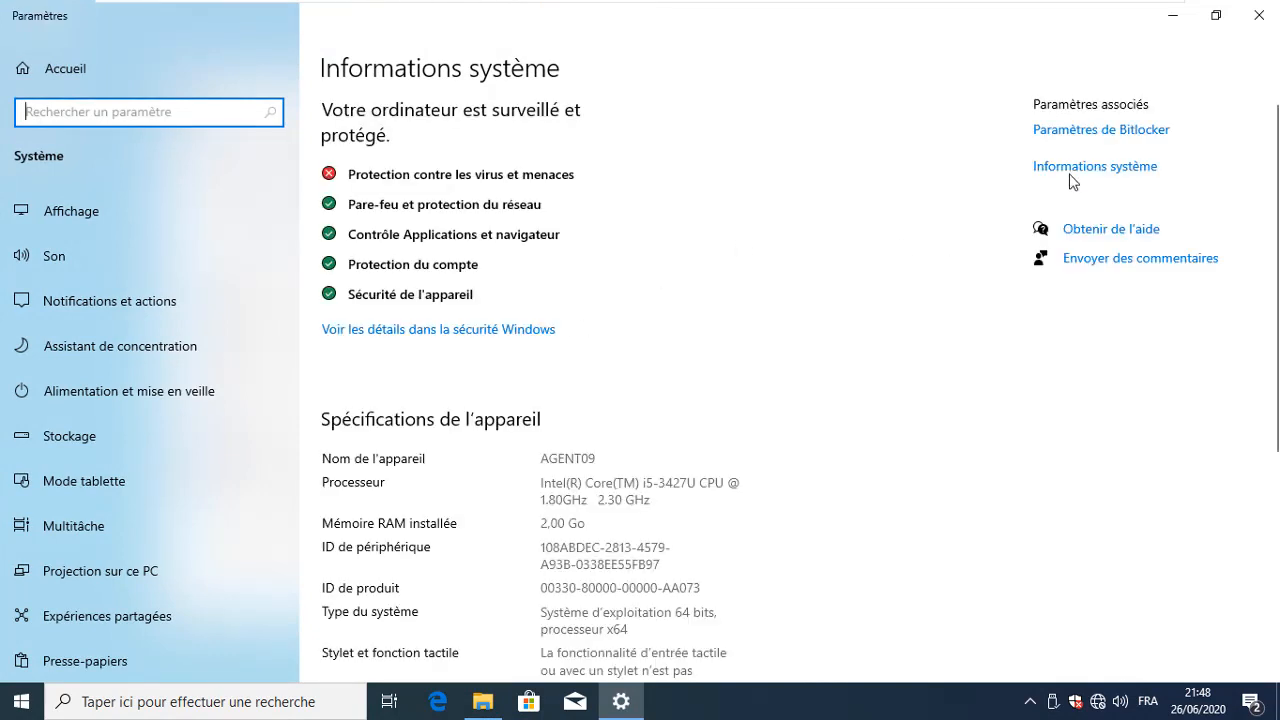
pyautogui.click(1083, 168)
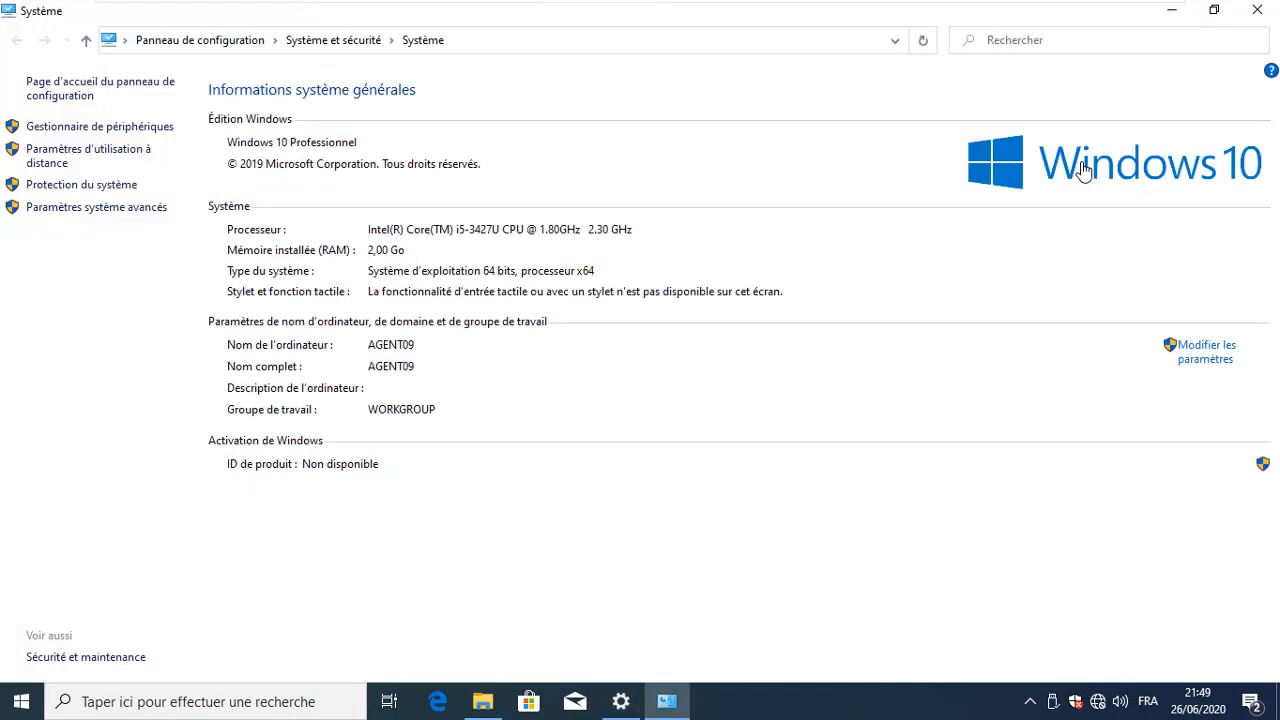
# Open the computer name change dialog and choose Domain membership
pyautogui.click(1193, 355)
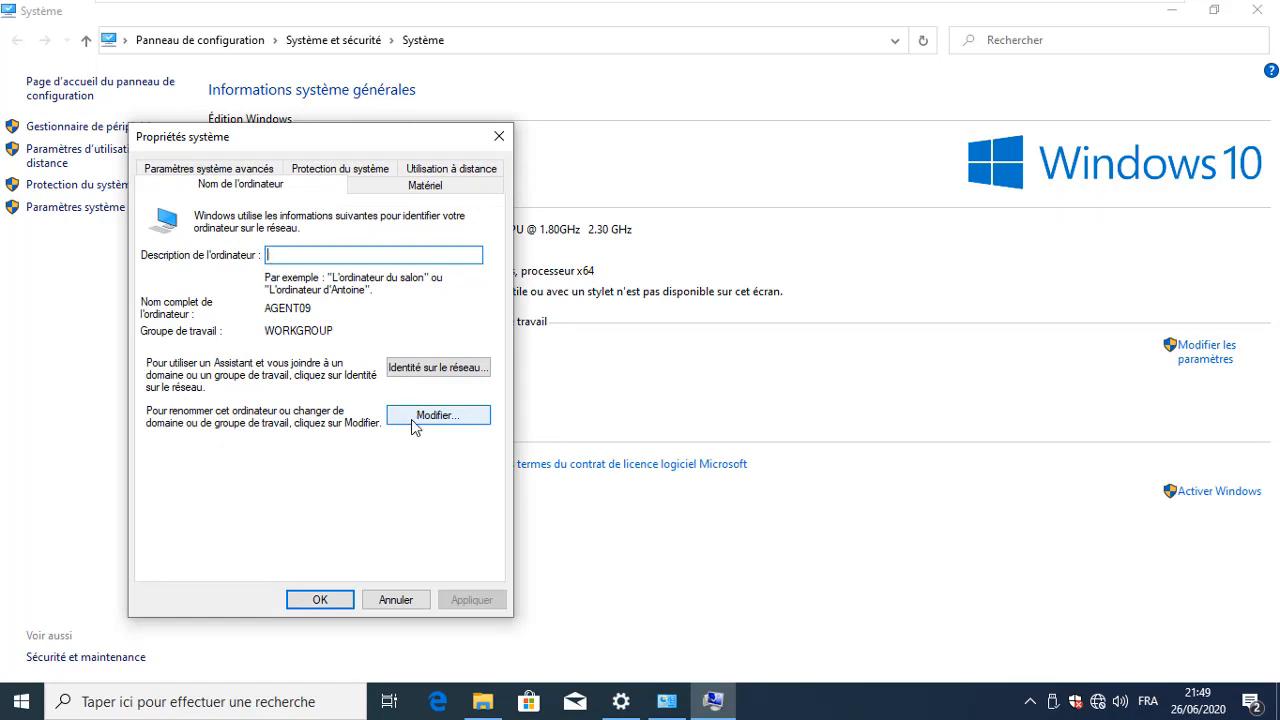
pyautogui.click(422, 416)
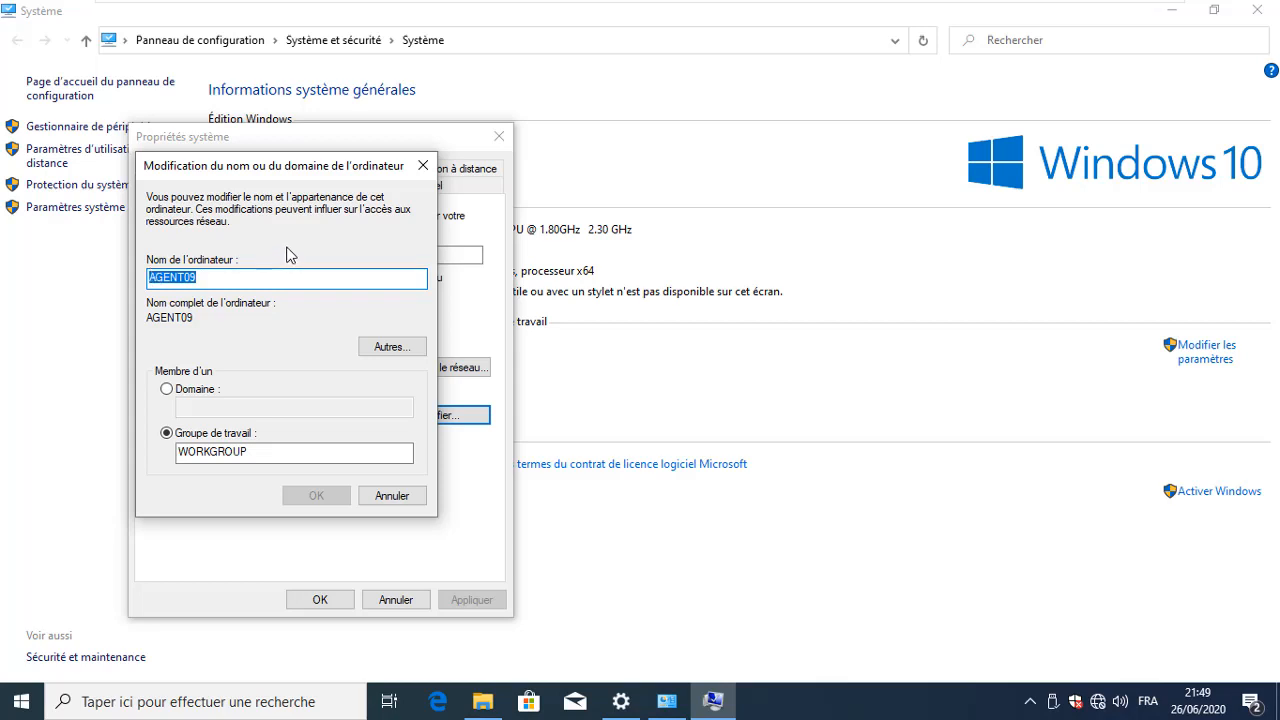
pyautogui.click(227, 280)
pyautogui.click(210, 389)
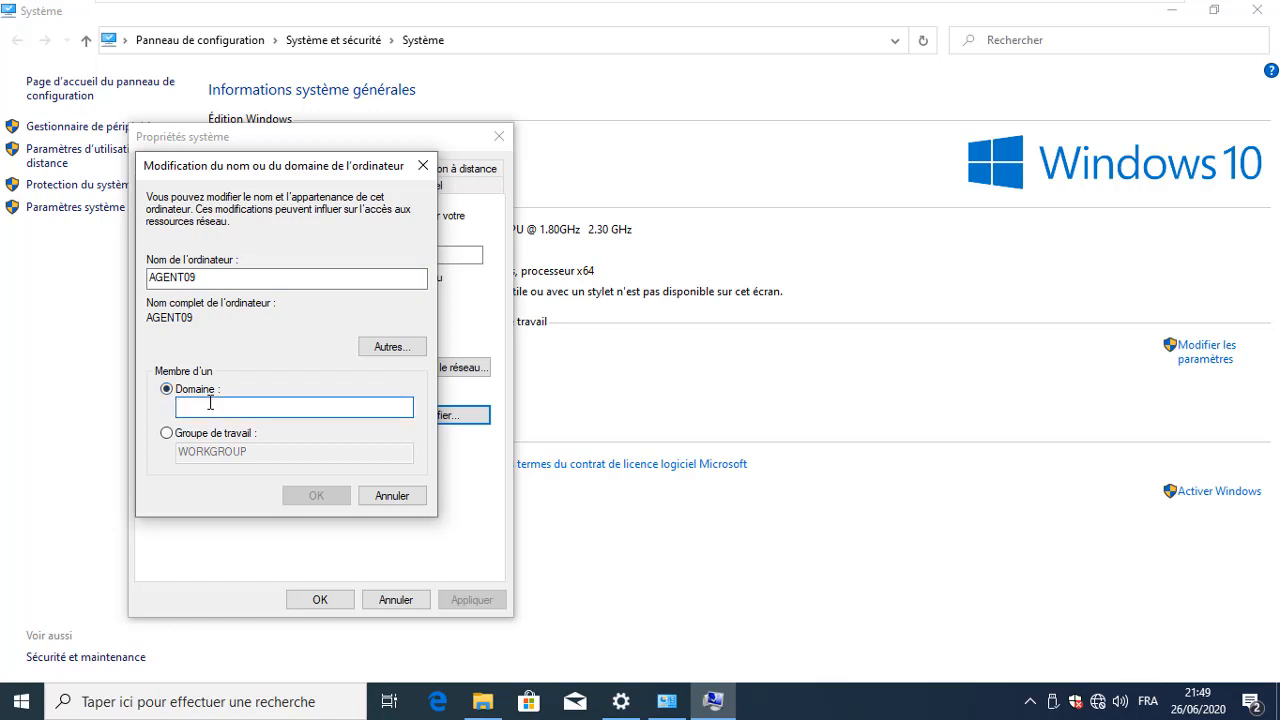
# Enter the domain opentechnology.net, switching to the French (France) US keyboard layout
pyautogui.write('o')
pyautogui.press('BackSpace')
pyautogui.write('OPEN')
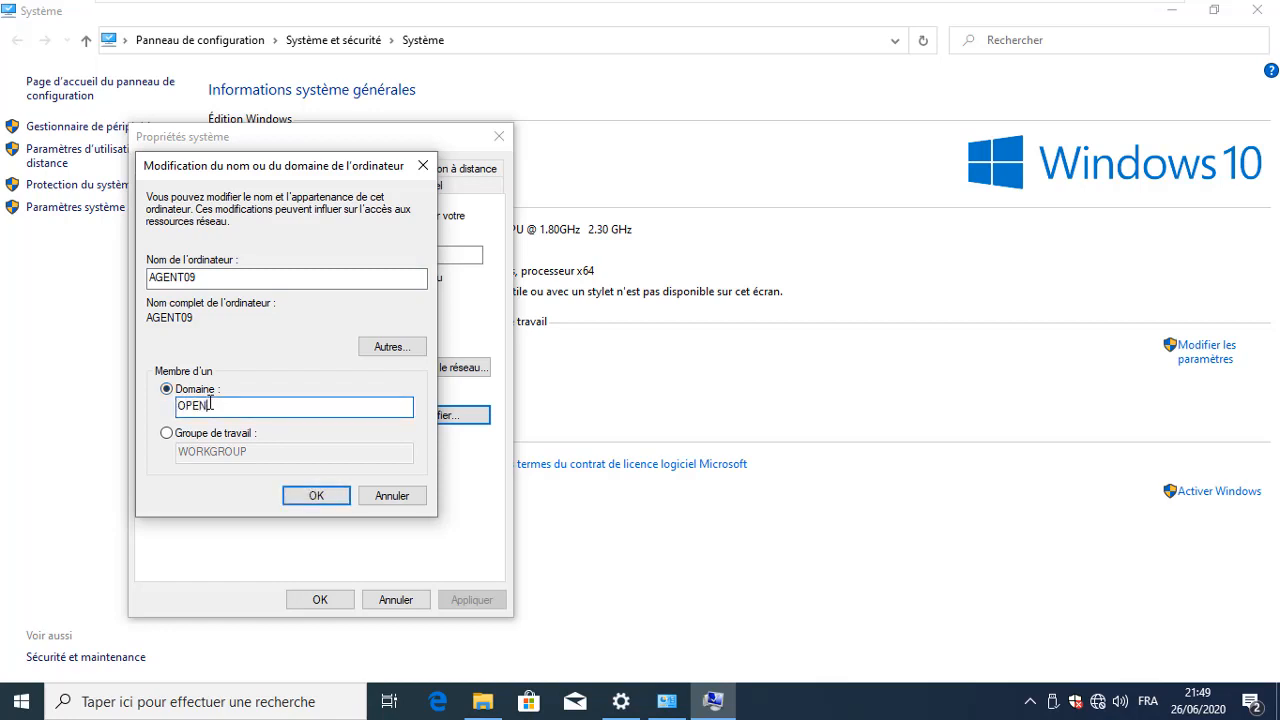
pyautogui.press('BackSpace')
pyautogui.press('BackSpace')
pyautogui.press('BackSpace')
pyautogui.press('BackSpace')
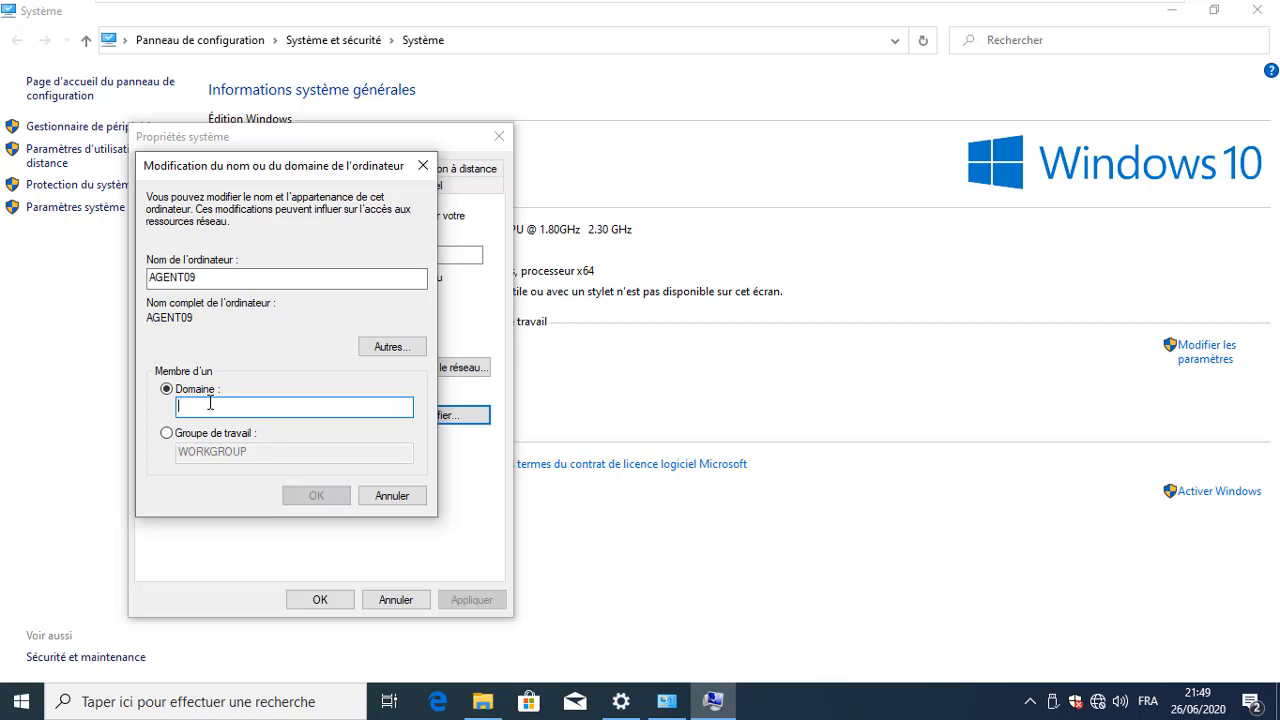
pyautogui.write('opente')
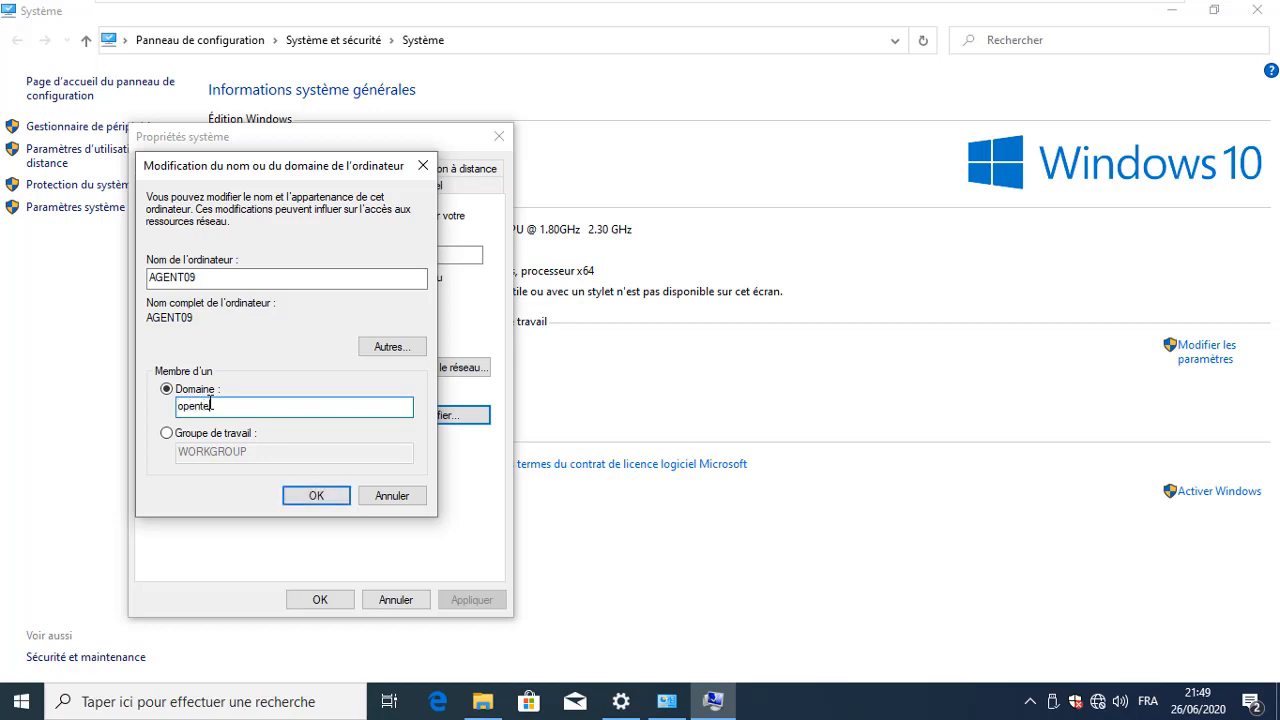
pyautogui.write('chnology')
pyautogui.press('BackSpace')
pyautogui.click(1155, 706)
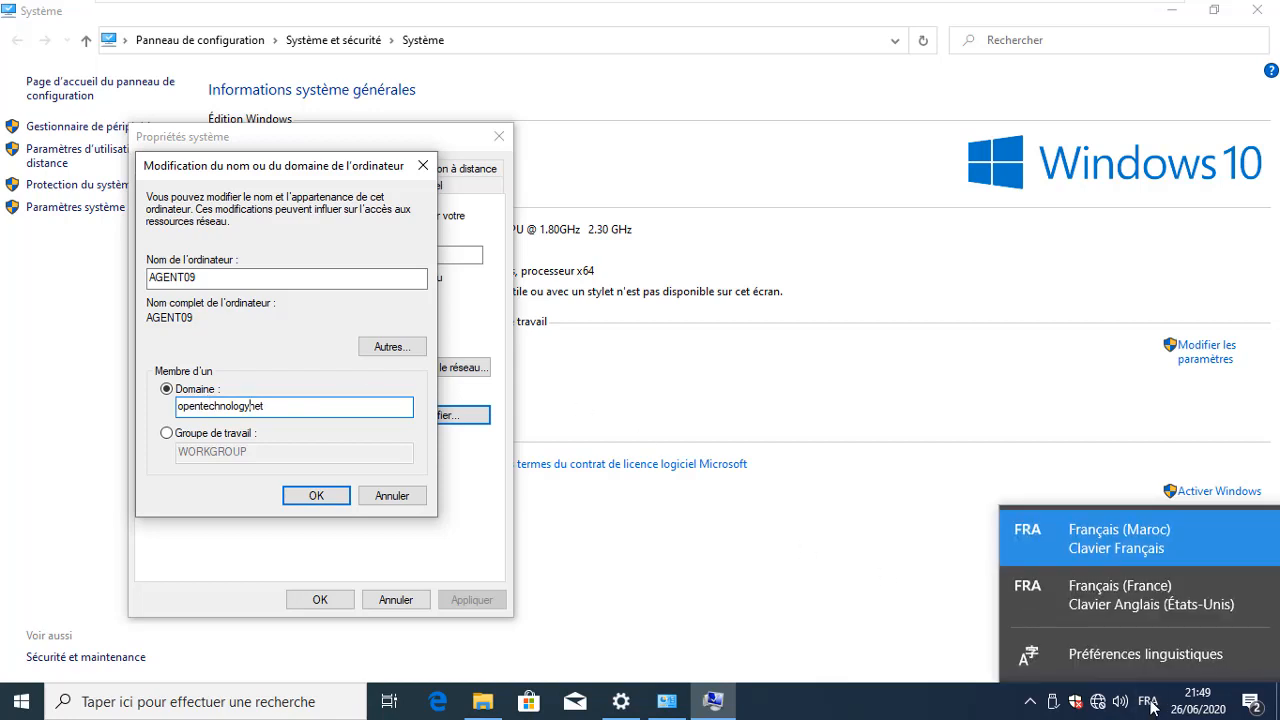
pyautogui.click(1128, 603)
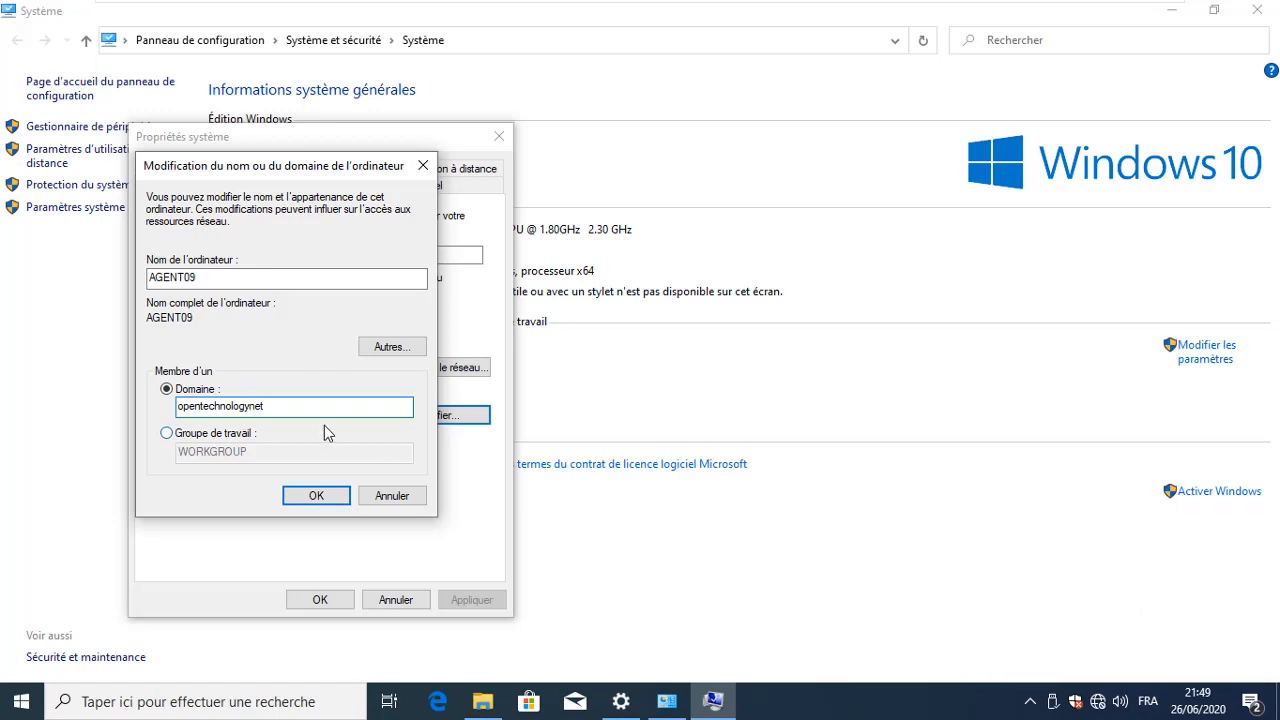
pyautogui.press('BackSpace')
pyautogui.write('y.')
# Submit the domain join and dismiss the unreachable domain controller error
pyautogui.click(298, 498)
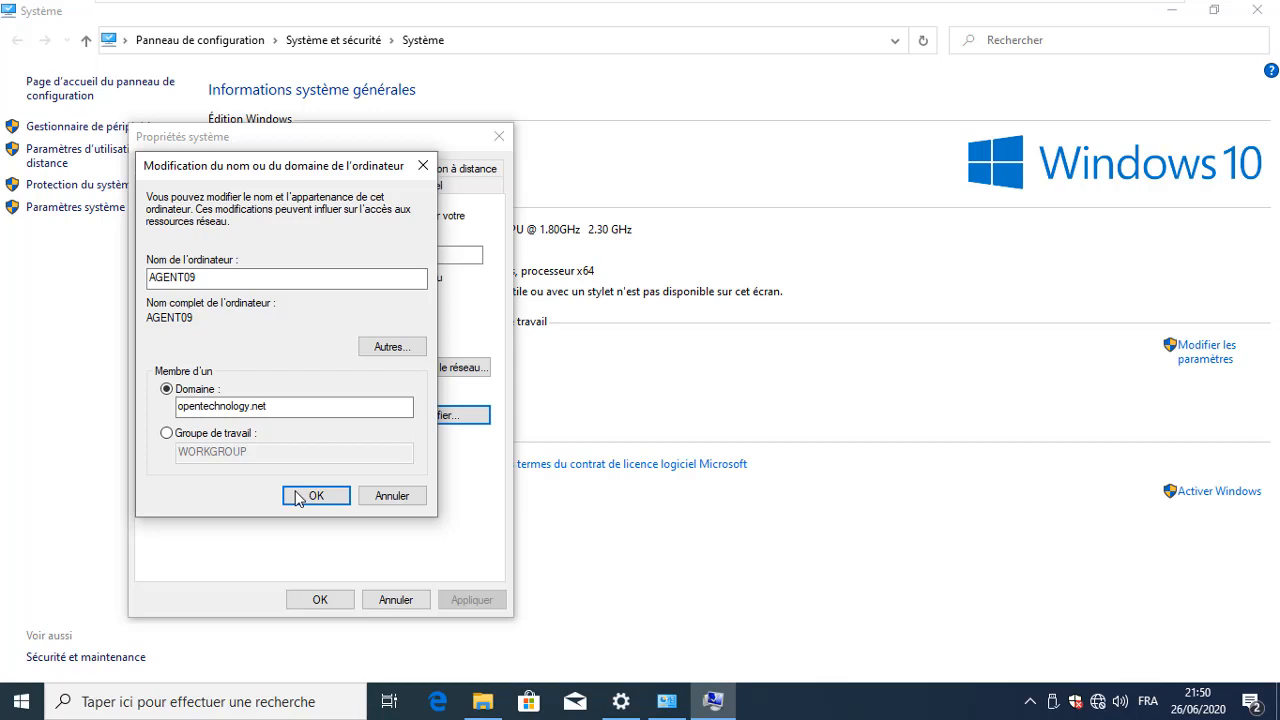
pyautogui.click(298, 497)
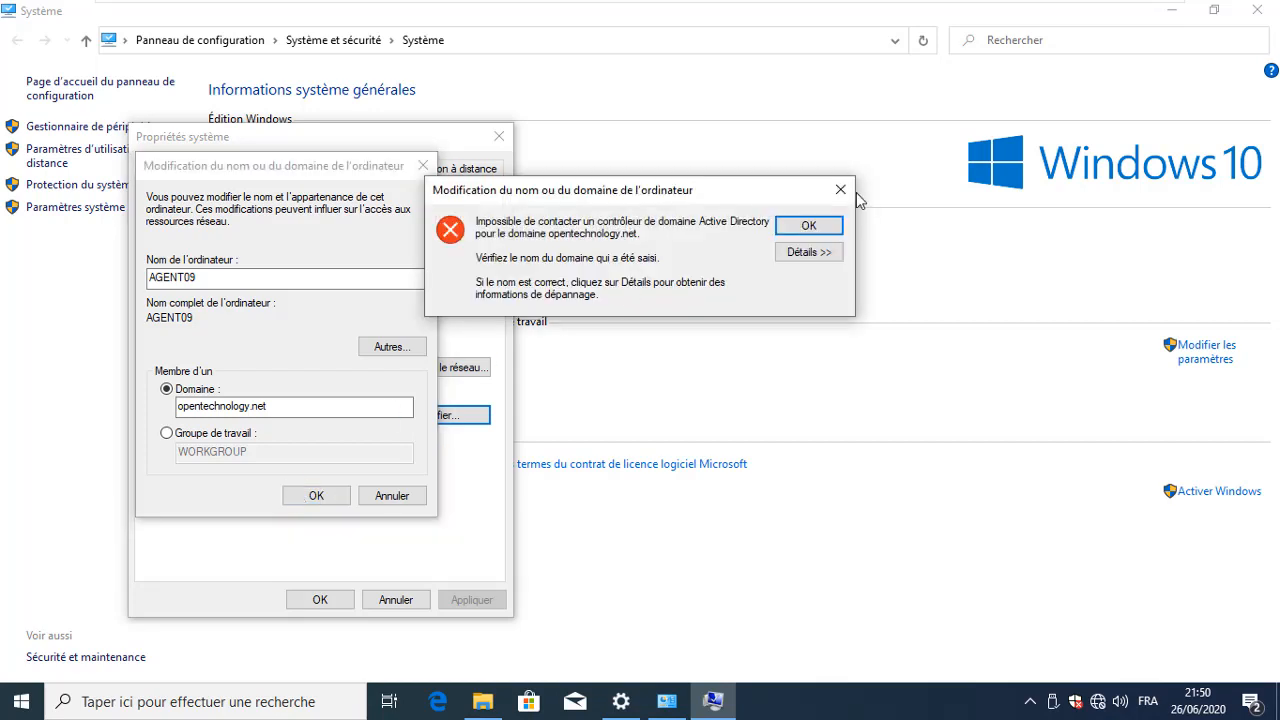
pyautogui.click(820, 231)
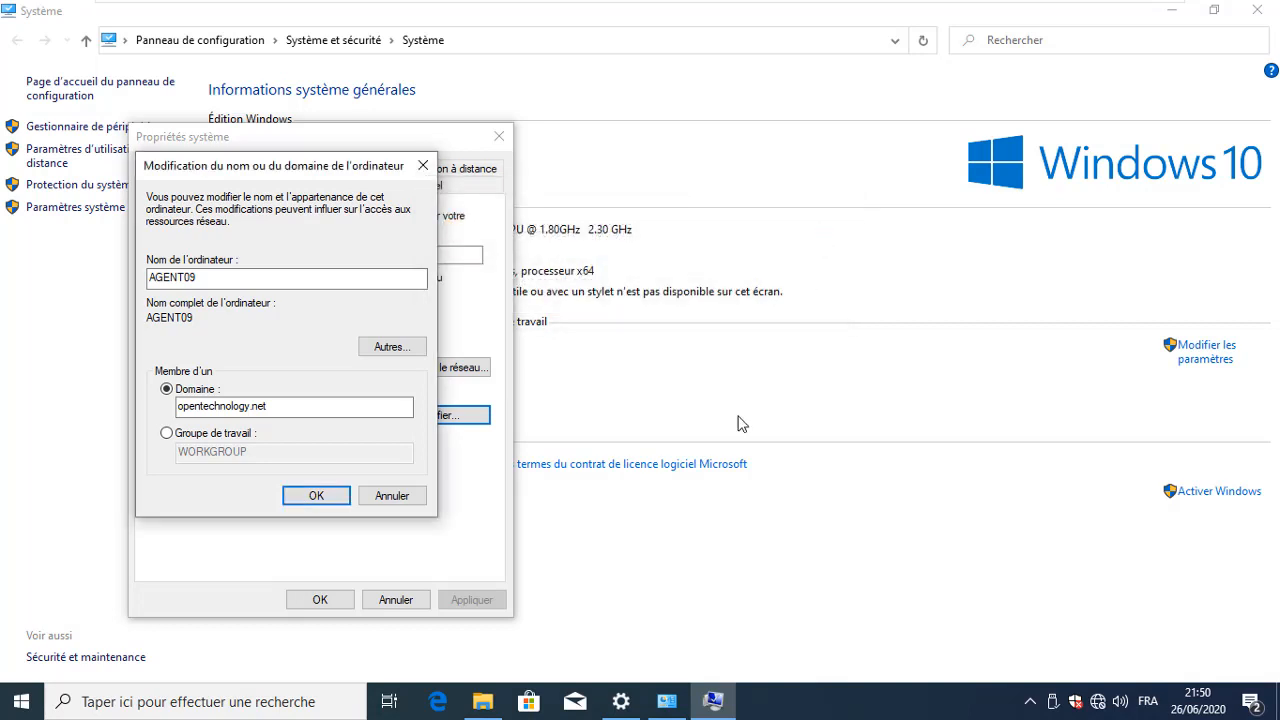
pyautogui.press('super+r')
# Ping 192.168.100.110 from Command Prompt (0% loss), then minimize the console
pyautogui.press('BackSpace')
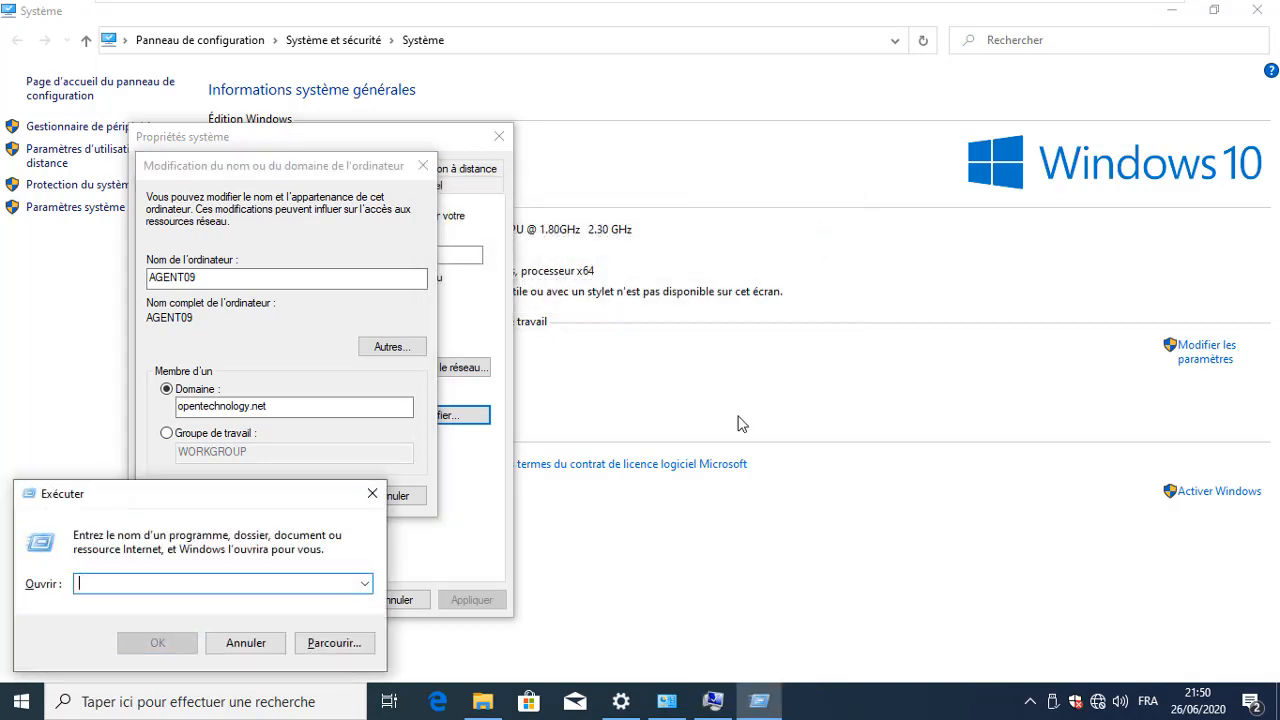
pyautogui.write('cmd')
pyautogui.press('Return')
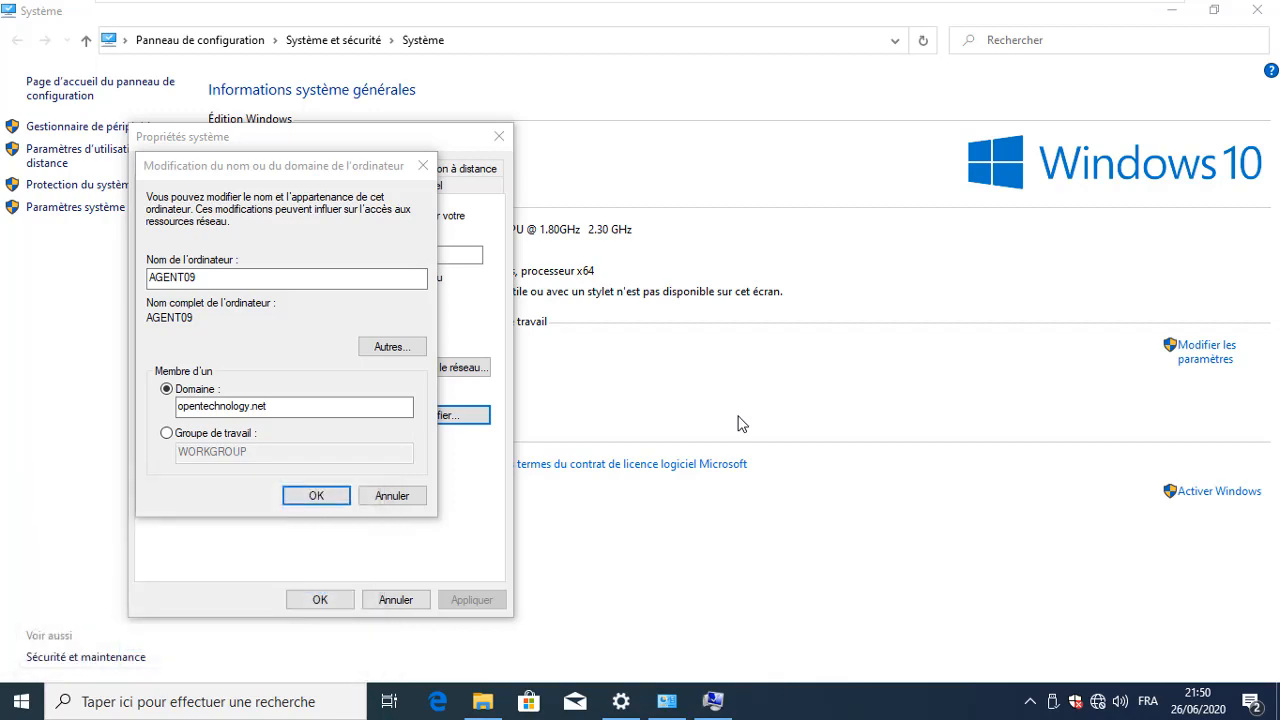
pyautogui.write('pin')
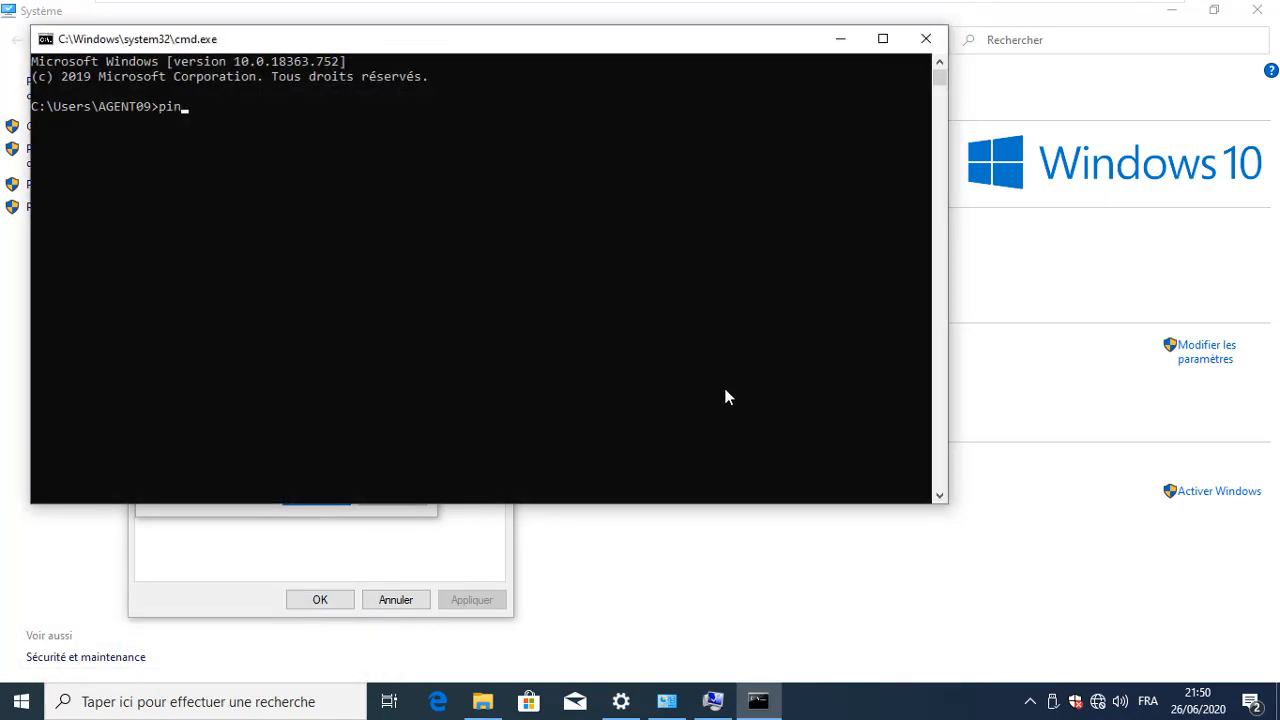
pyautogui.write('g 192.168.100.110')
pyautogui.press('Return')
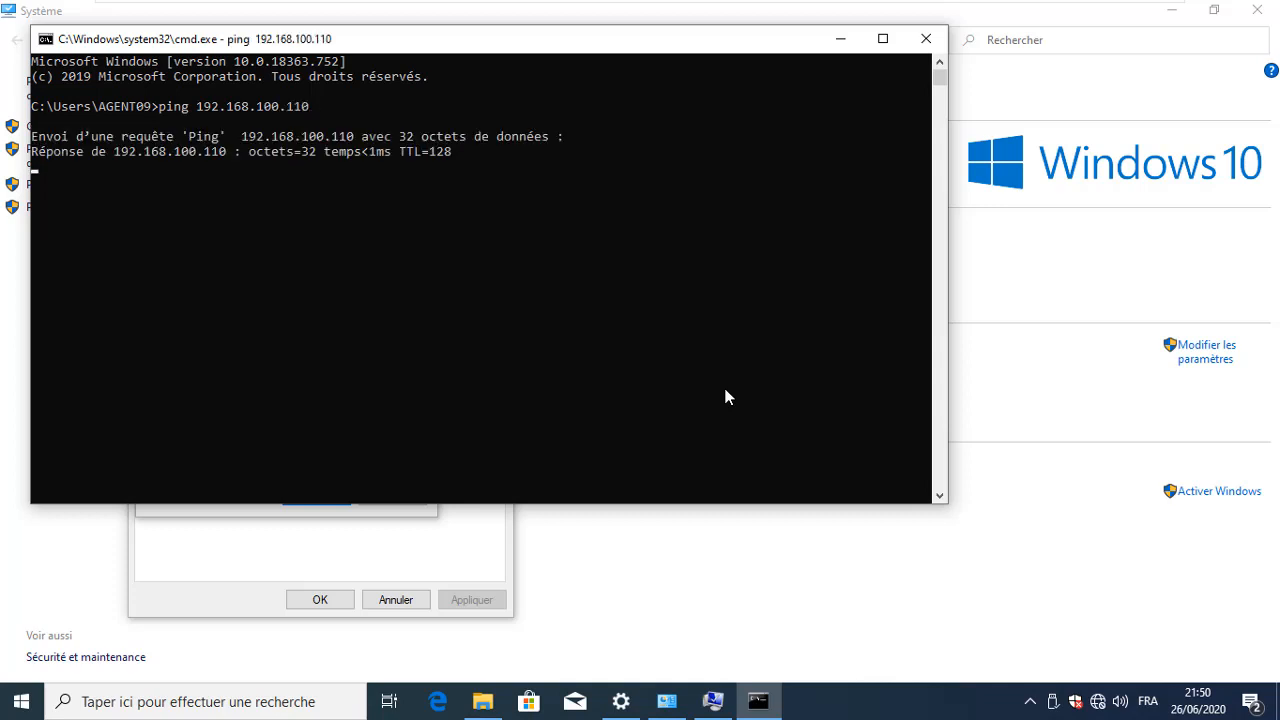
pyautogui.hotkey('ctrl', 'c')
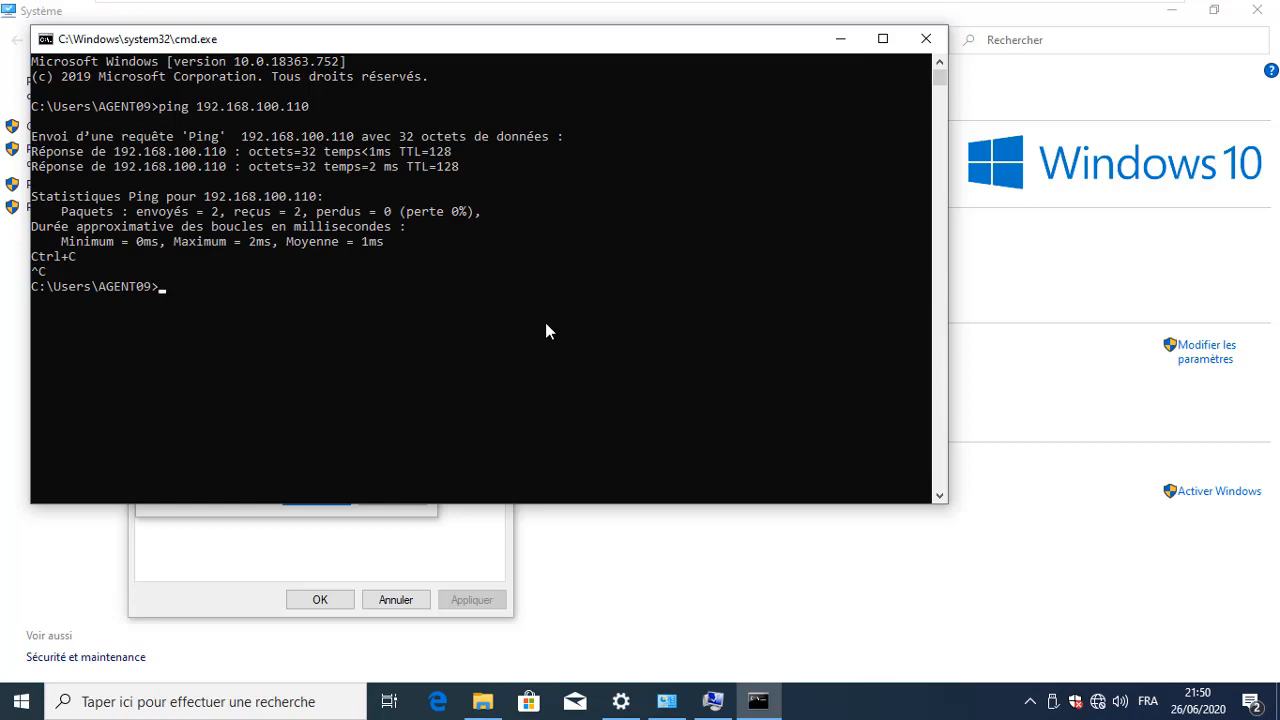
pyautogui.click(841, 42)
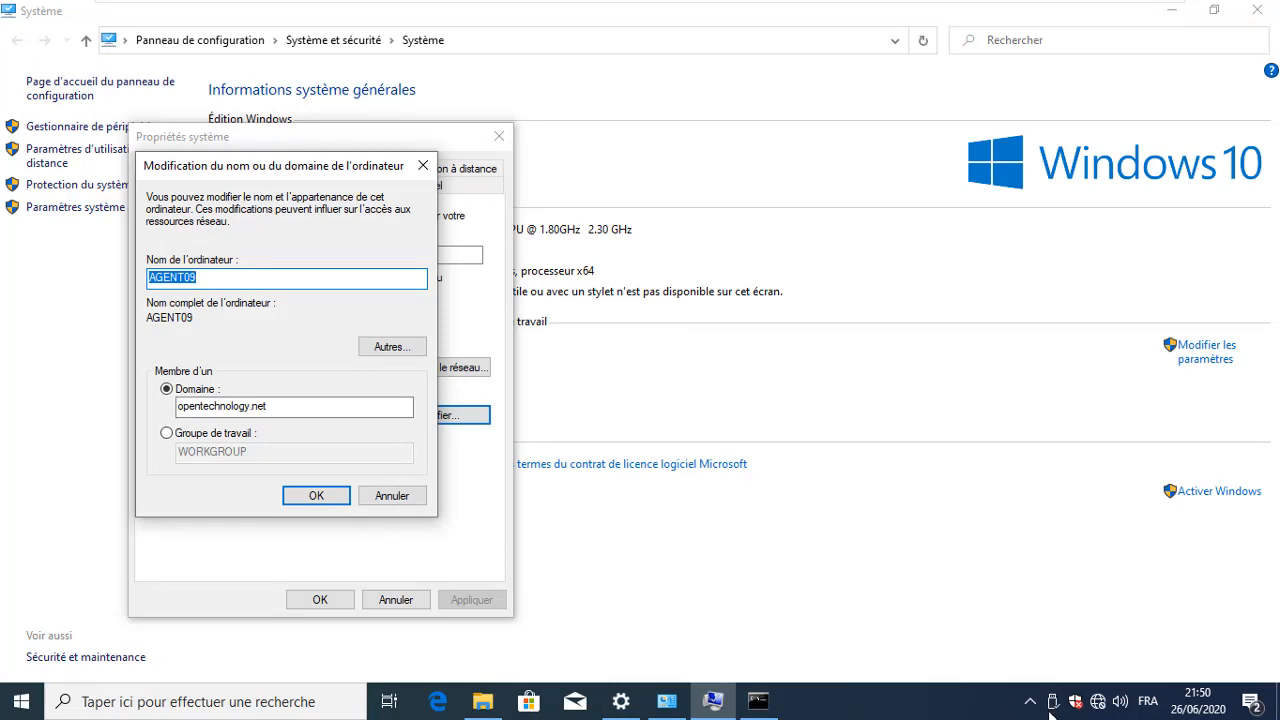
# Open the Ethernet0 adapter properties from the network settings
pyautogui.rightClick(1098, 703)
pyautogui.click(1105, 700)
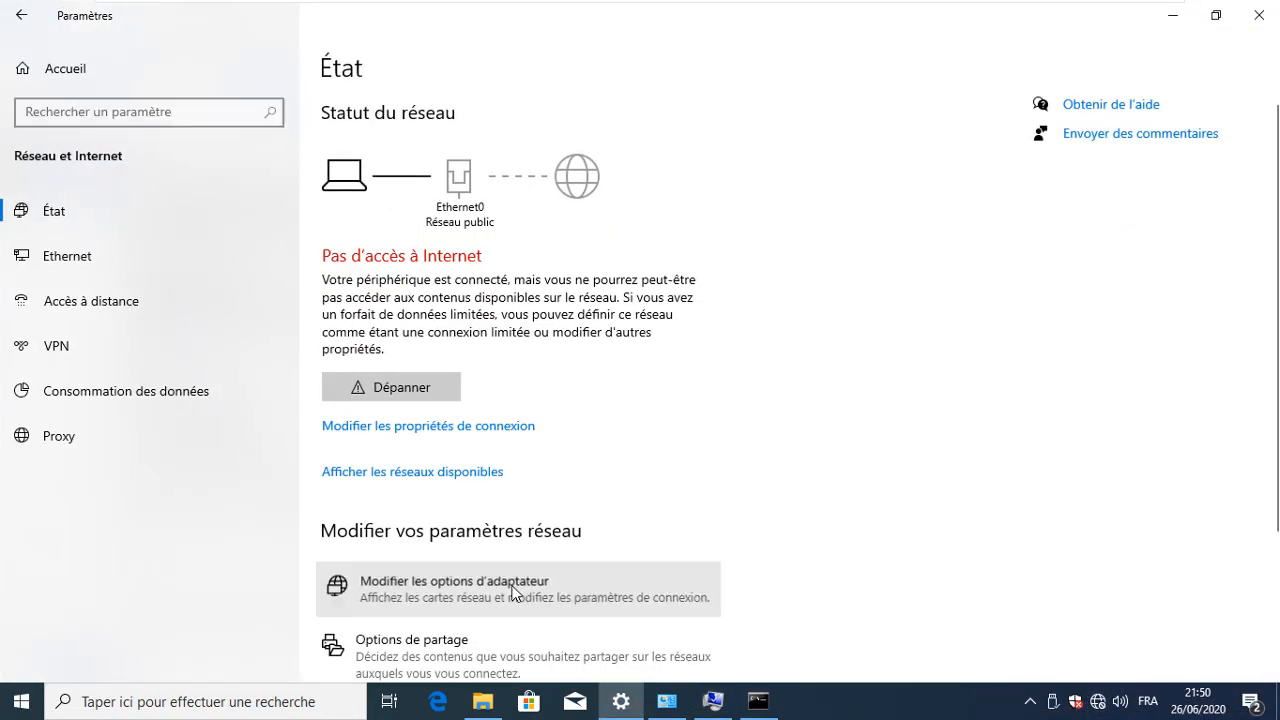
pyautogui.click(513, 592)
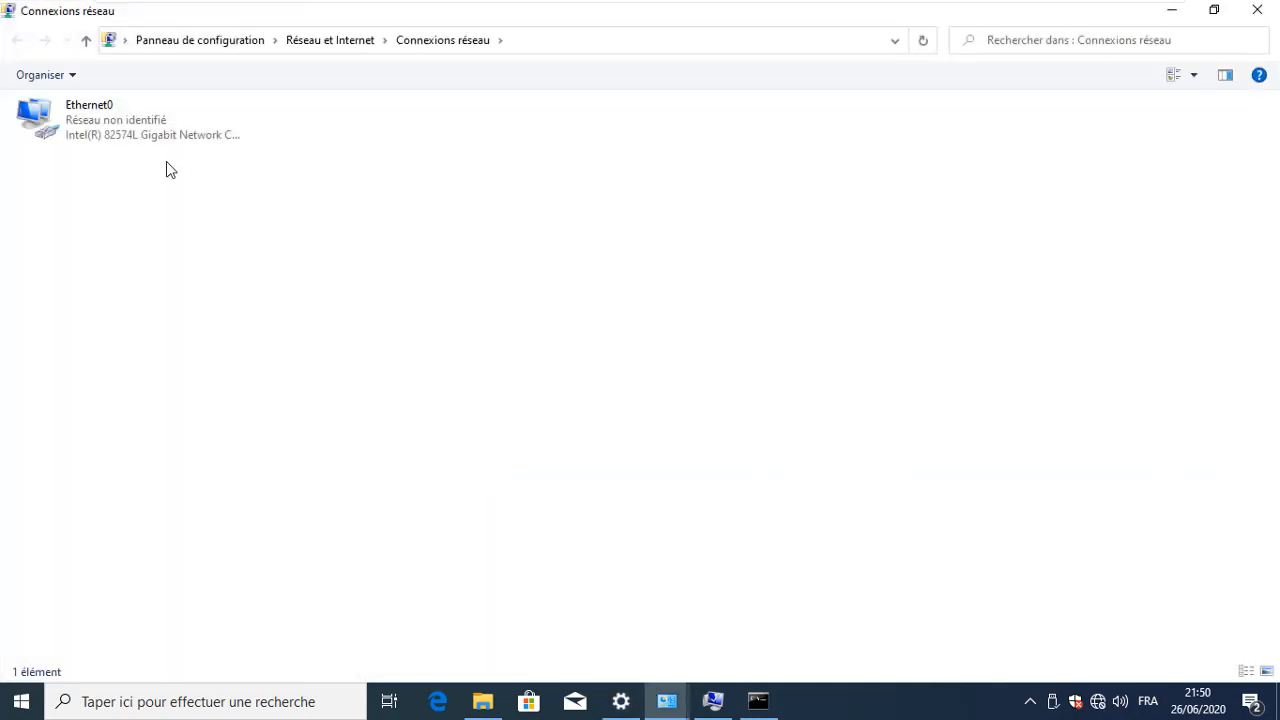
pyautogui.rightClick(150, 128)
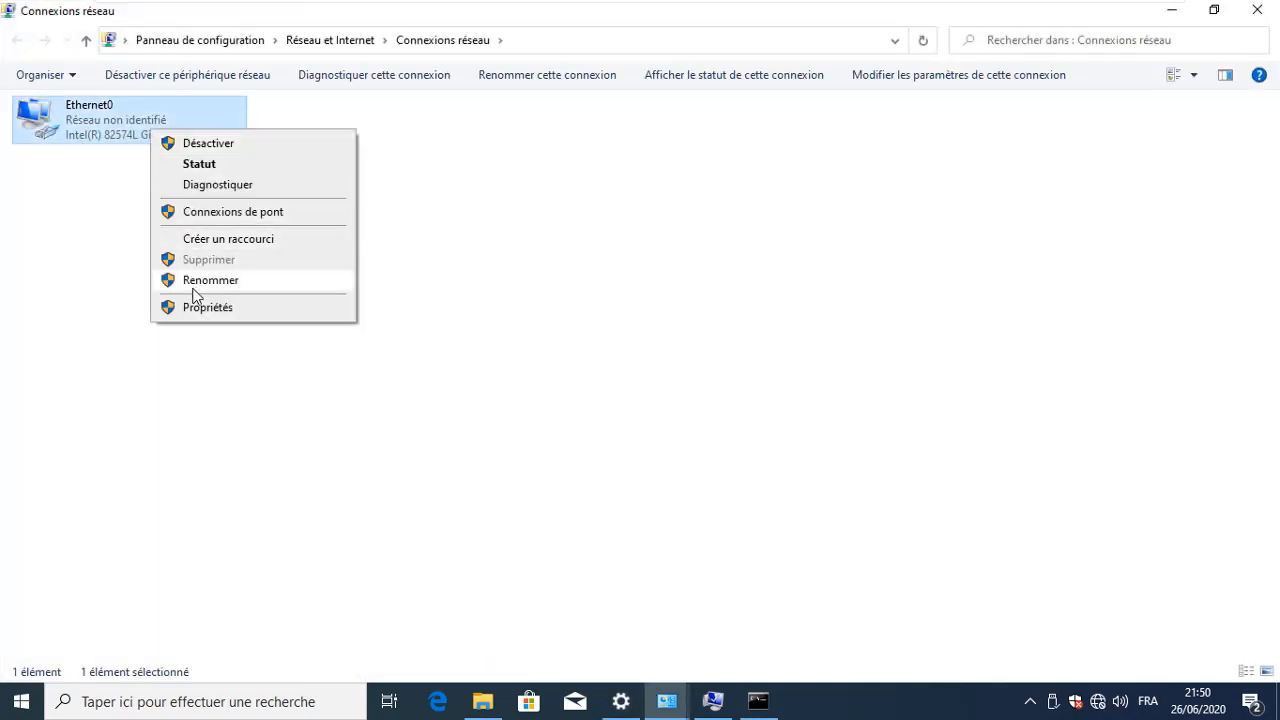
pyautogui.click(190, 307)
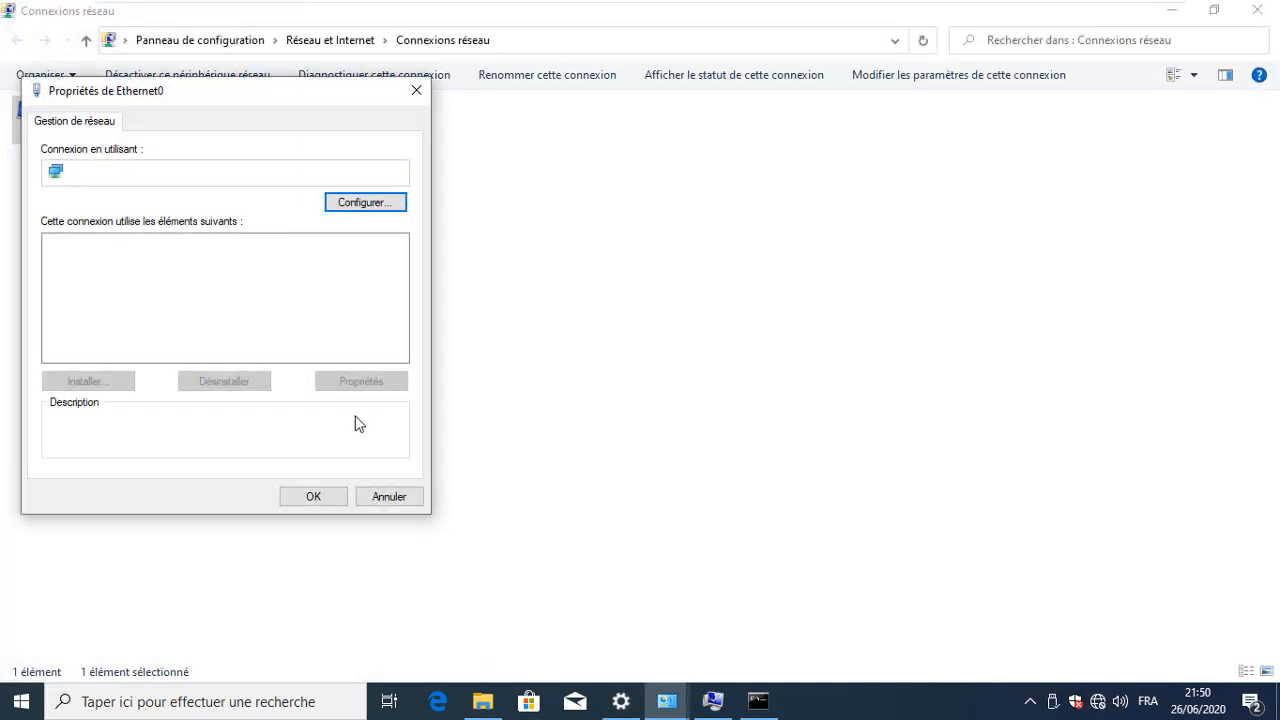
# Set Ethernet0's IPv4 preferred DNS server to 192.168.100.110 and save the changes
pyautogui.click(176, 296)
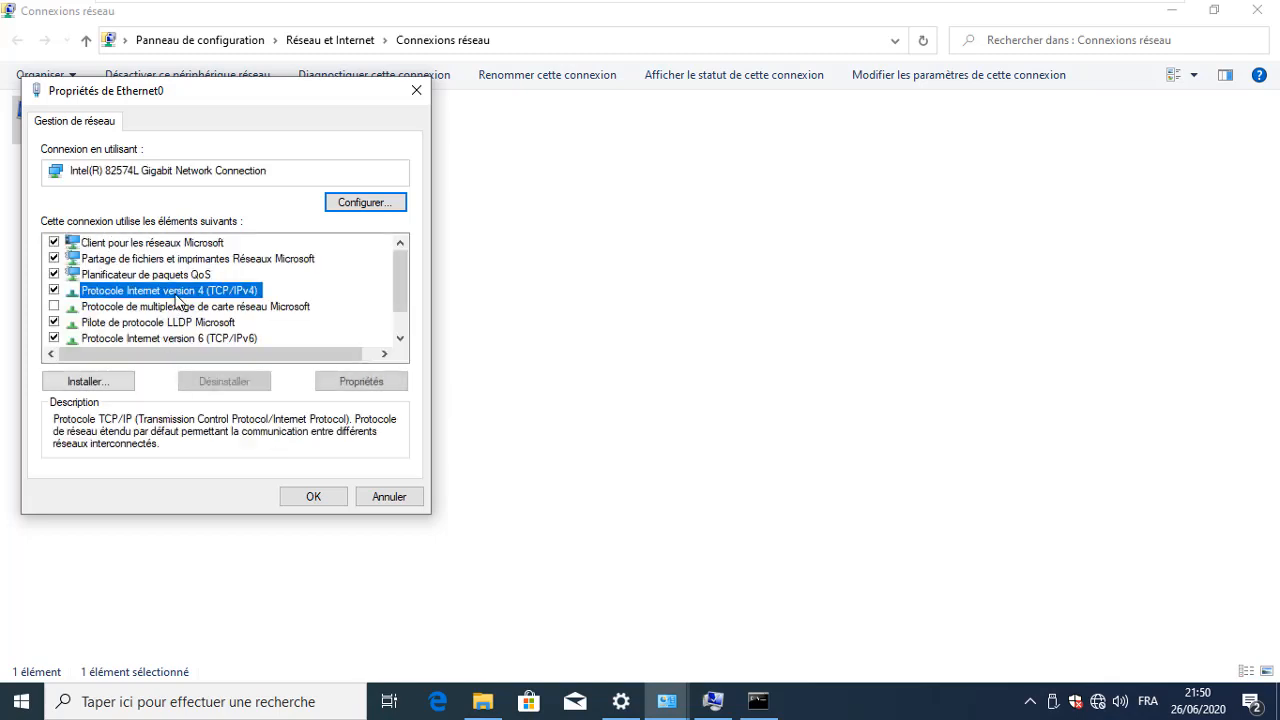
pyautogui.doubleClick(176, 296)
pyautogui.click(235, 426)
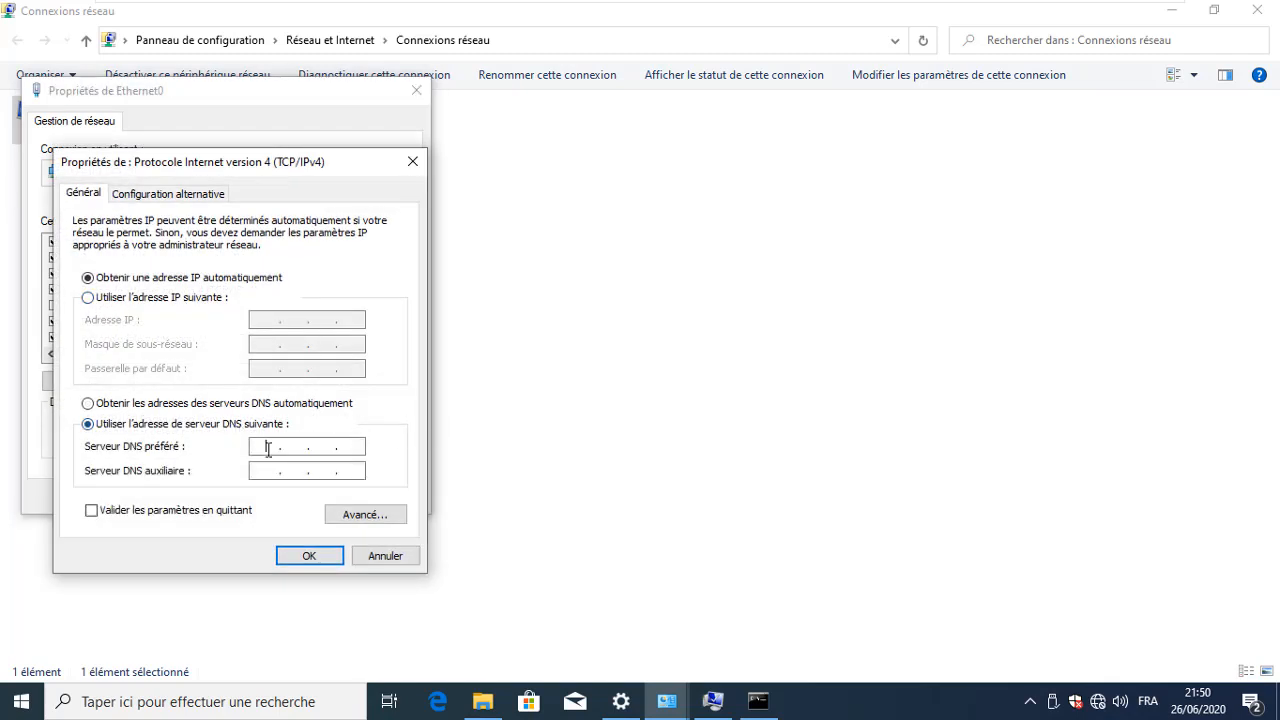
pyautogui.write('68 . 100 . 110')
pyautogui.click(316, 568)
pyautogui.click(331, 498)
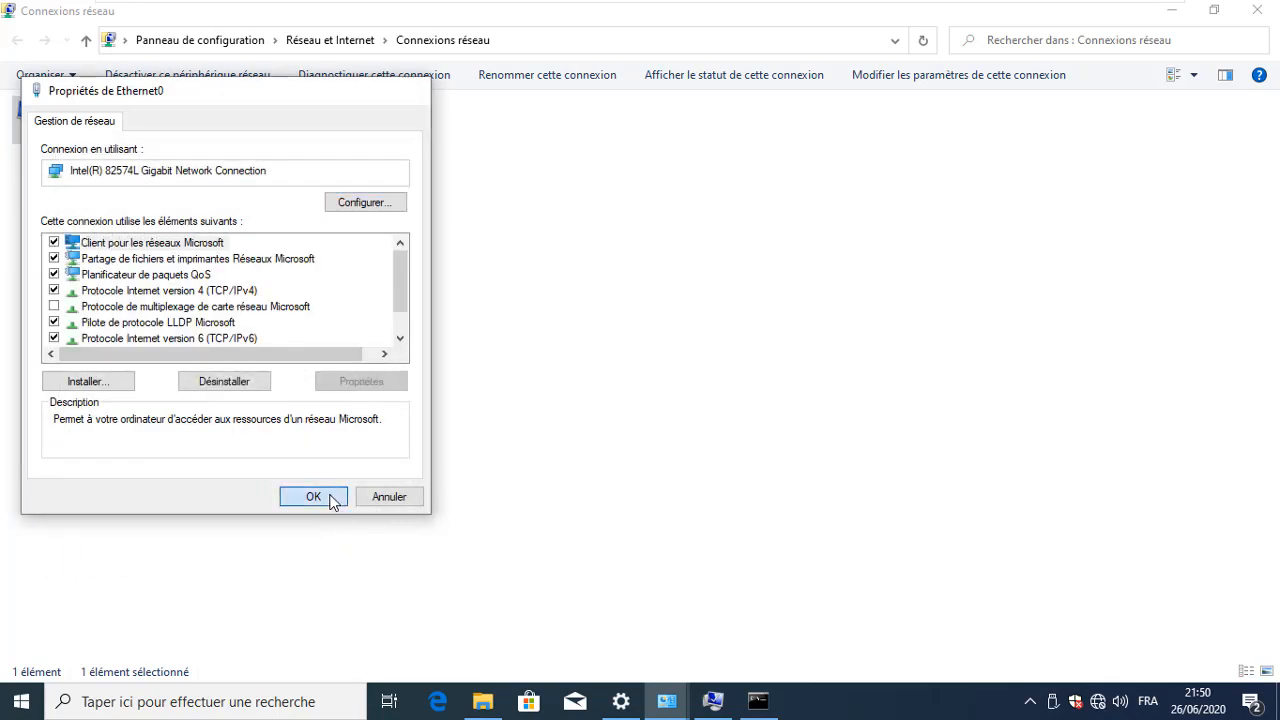
pyautogui.click(588, 304)
pyautogui.click(1258, 12)
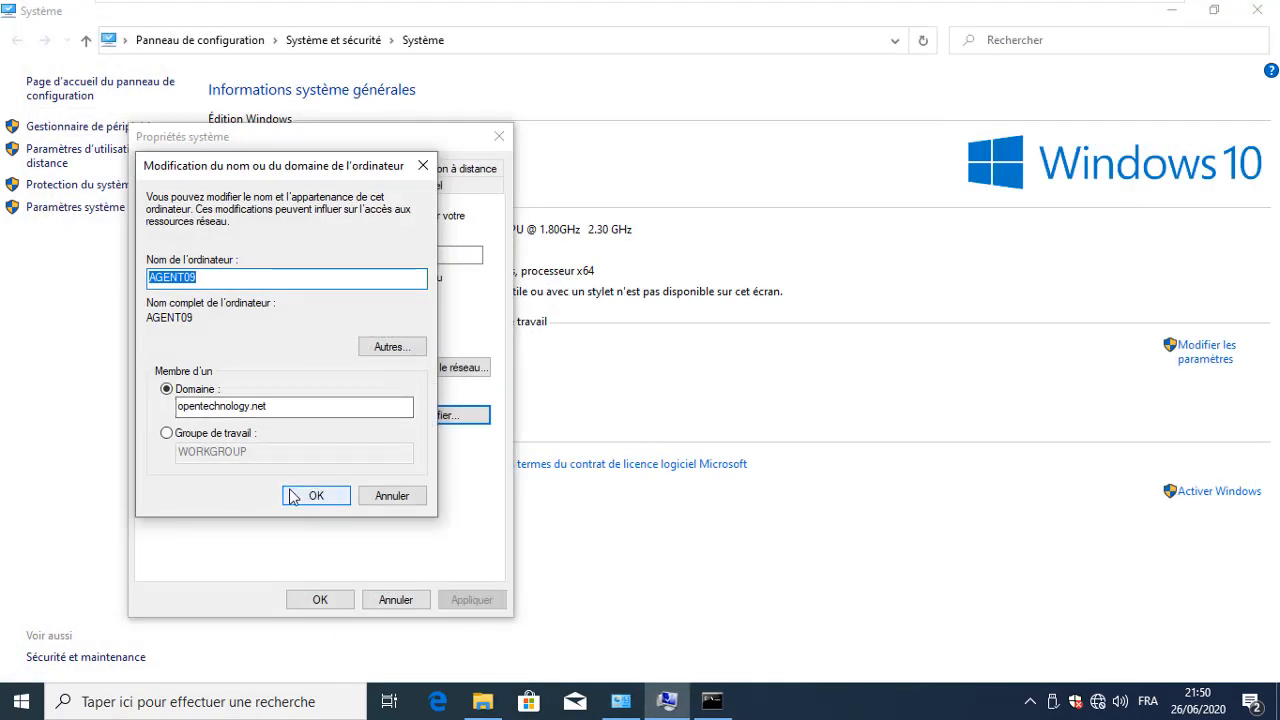
# Submit the opentechnology.net join with the domain admin account name and password
pyautogui.click(292, 497)
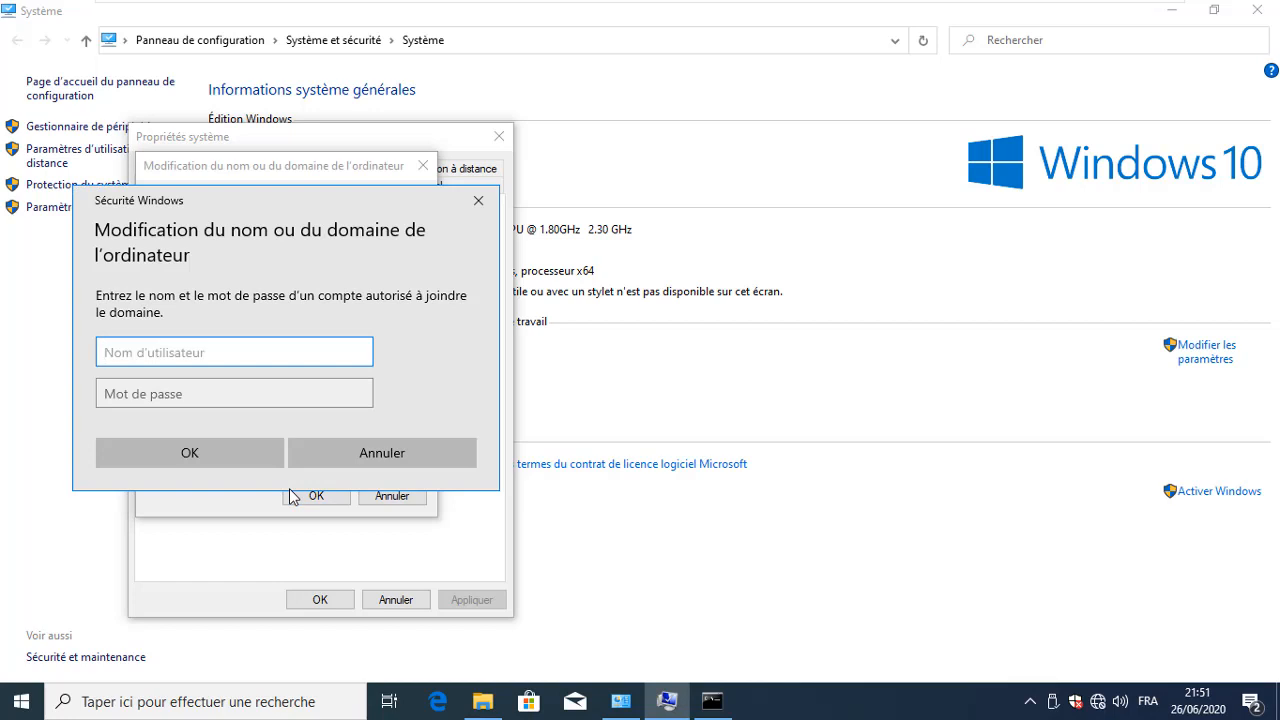
pyautogui.press('Tab')
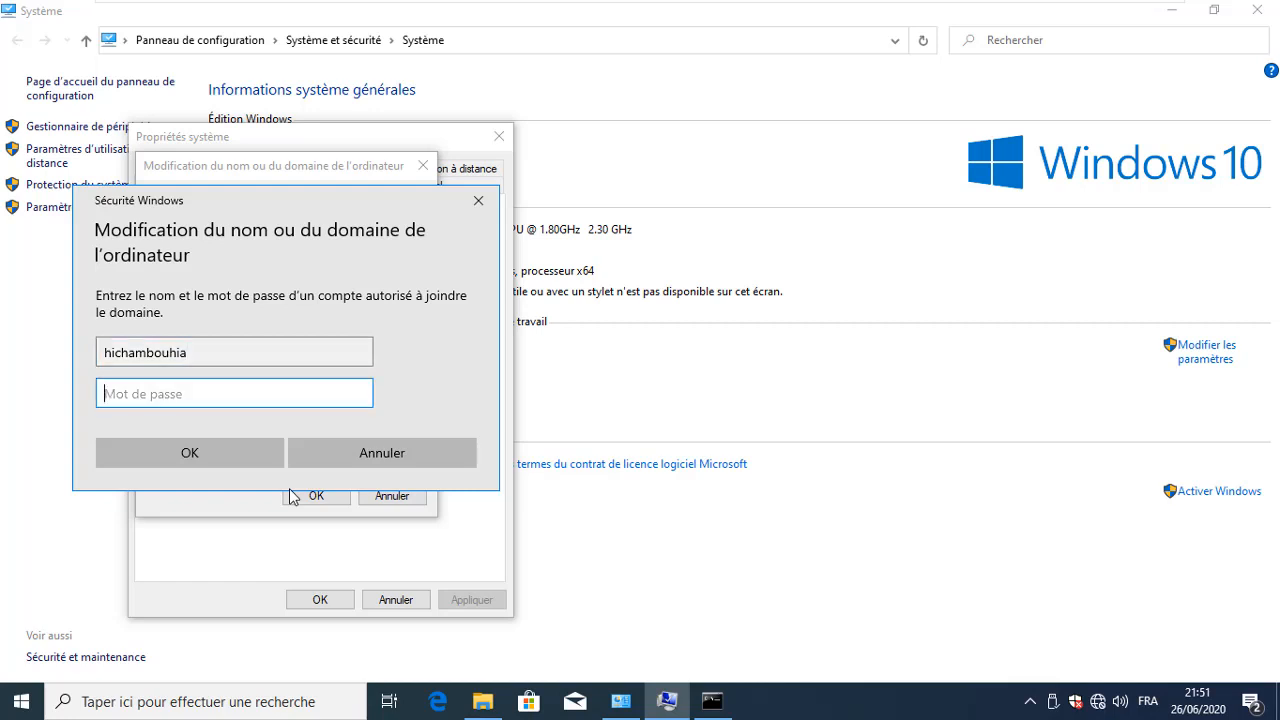
pyautogui.write('•••••')
pyautogui.press('BackSpace')
pyautogui.press('BackSpace')
pyautogui.press('BackSpace')
pyautogui.press('BackSpace')
pyautogui.press('BackSpace')
pyautogui.write('•••••••••••')
pyautogui.press('Return')
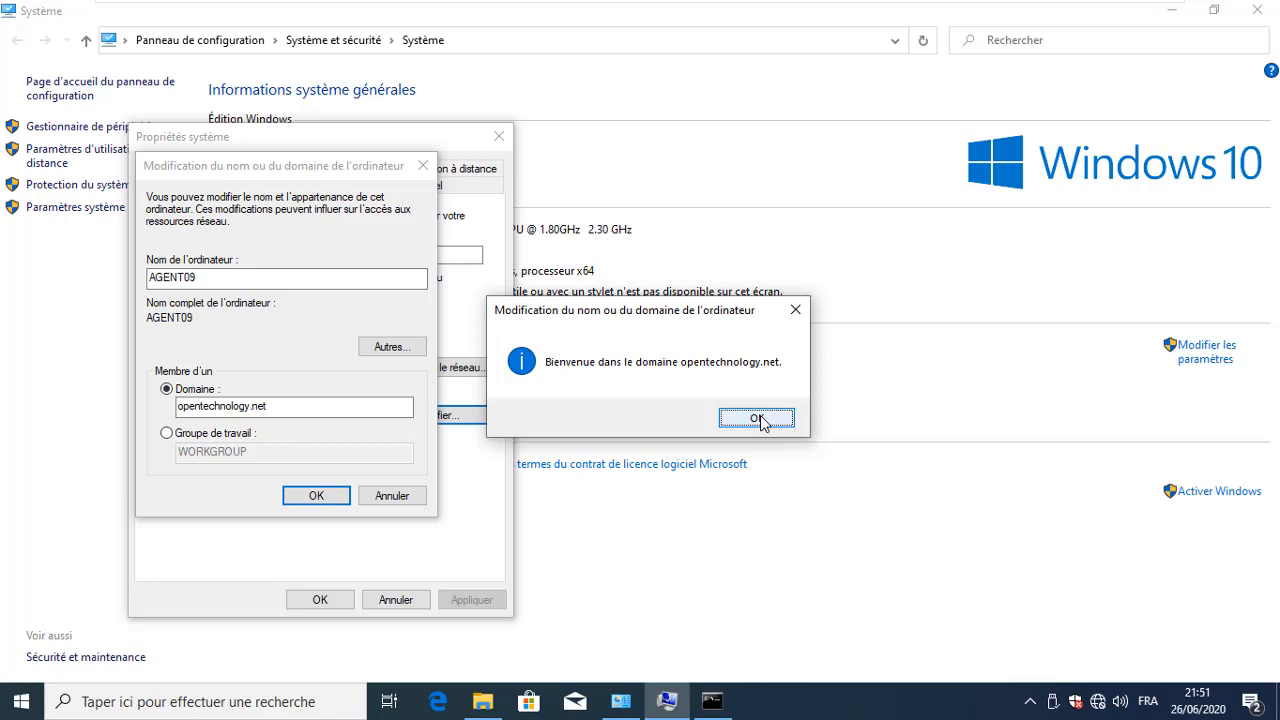
# Acknowledge the domain welcome and restart notices, then close System Properties
pyautogui.click(758, 419)
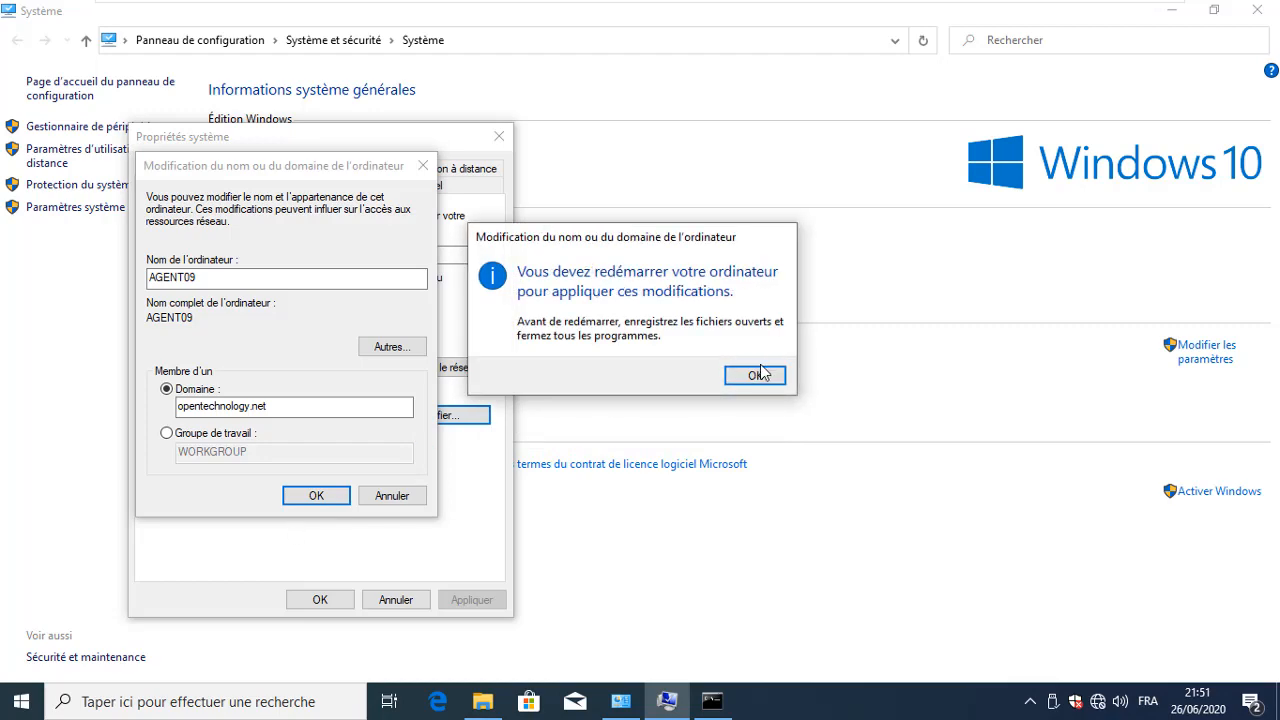
pyautogui.click(760, 374)
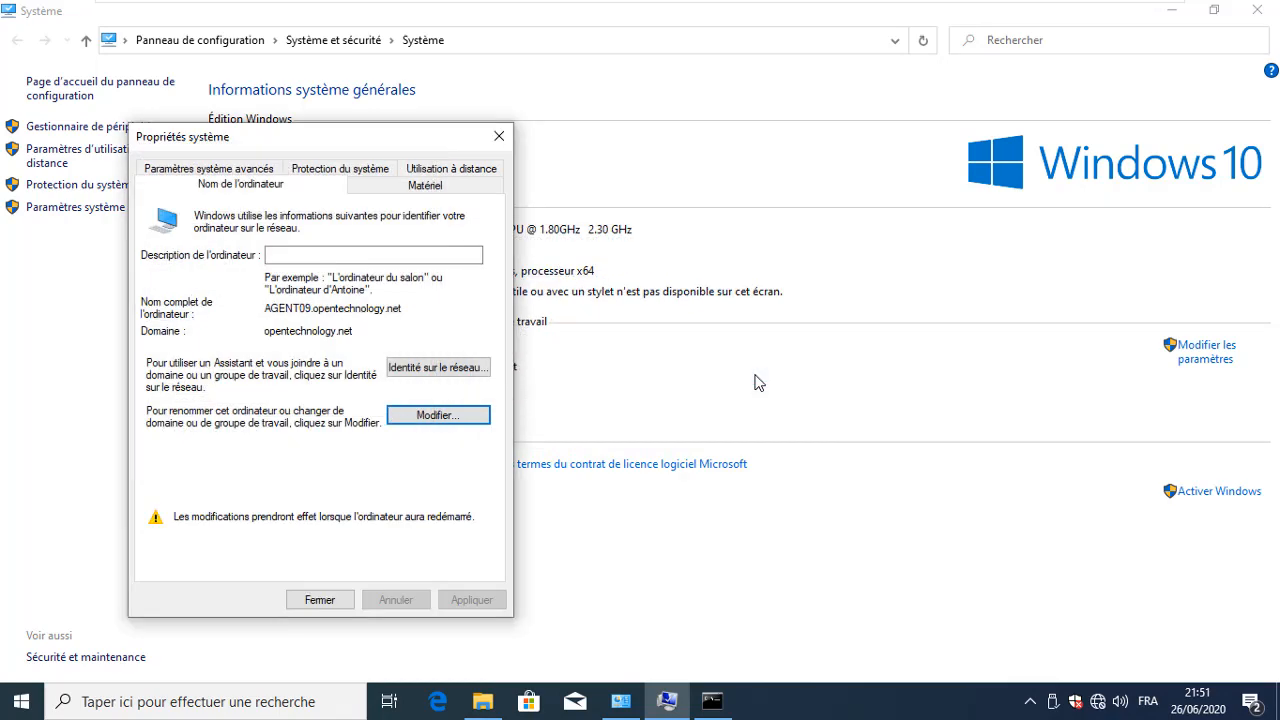
pyautogui.click(333, 601)
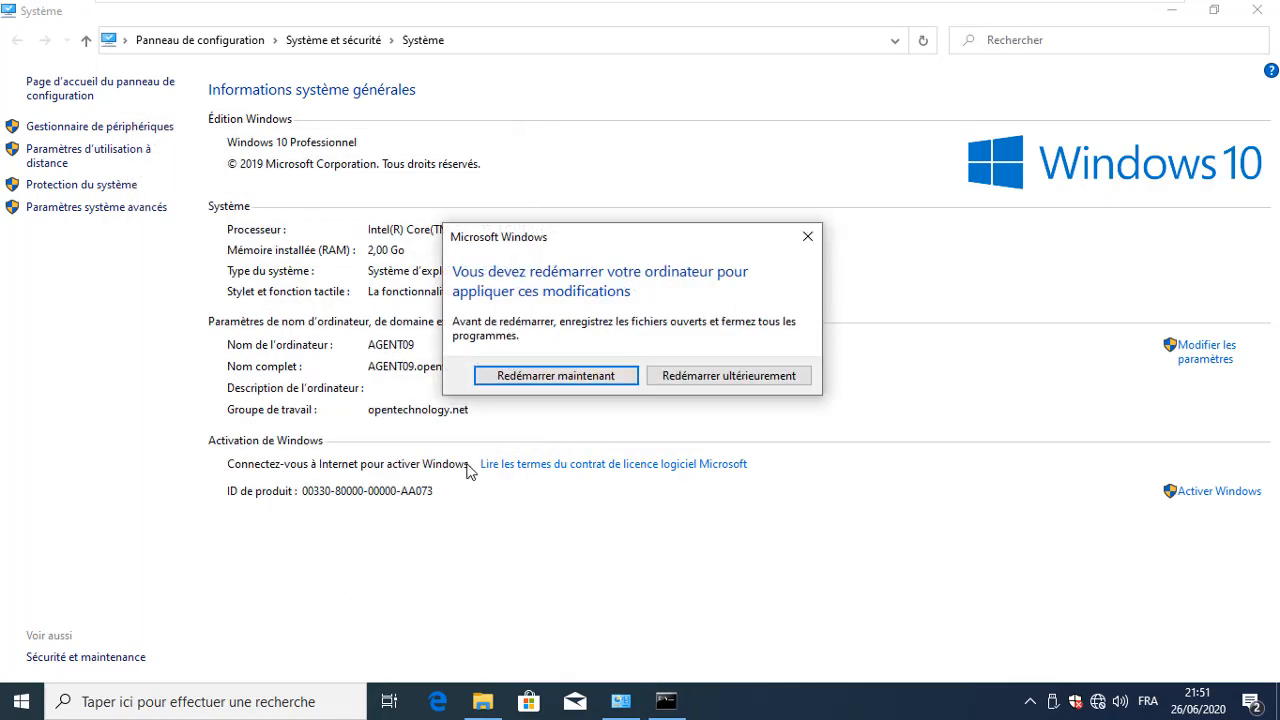
# Restart the computer now and dismiss the lock screen after reboot
pyautogui.click(617, 381)
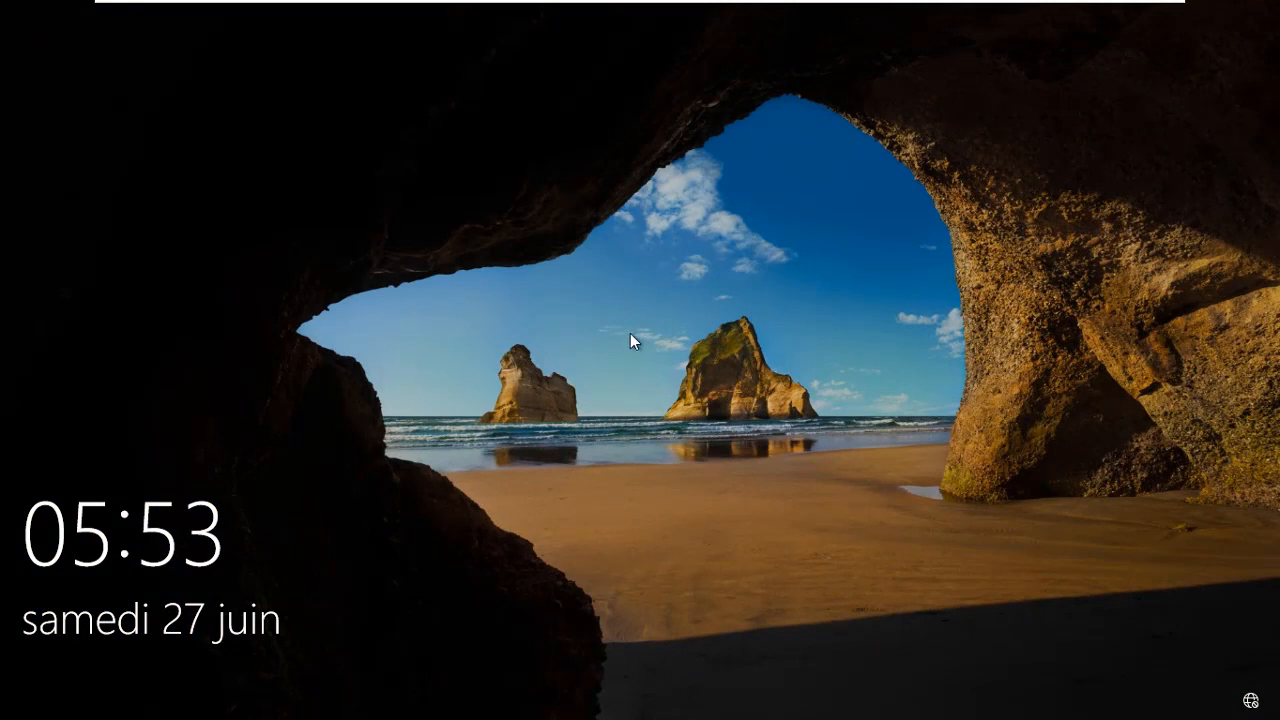
pyautogui.click(630, 333)
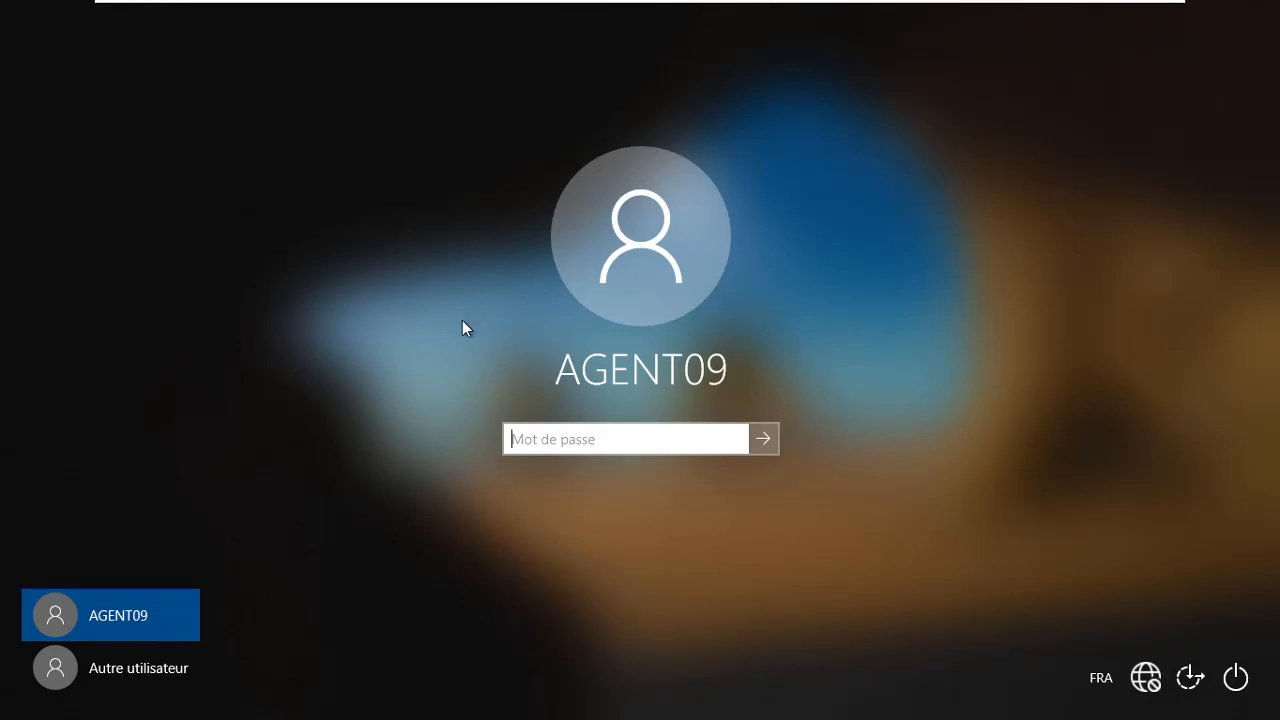
# Switch to Other user sign-in using the French (France) keyboard layout
pyautogui.click(121, 662)
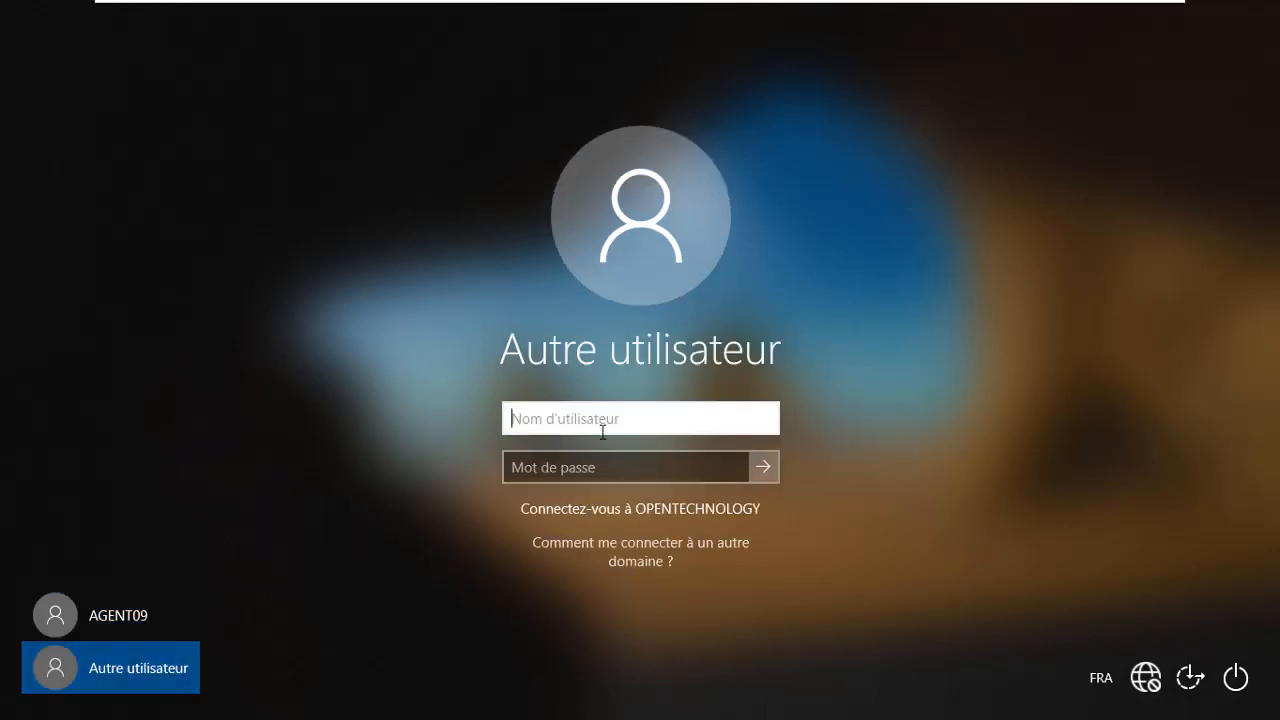
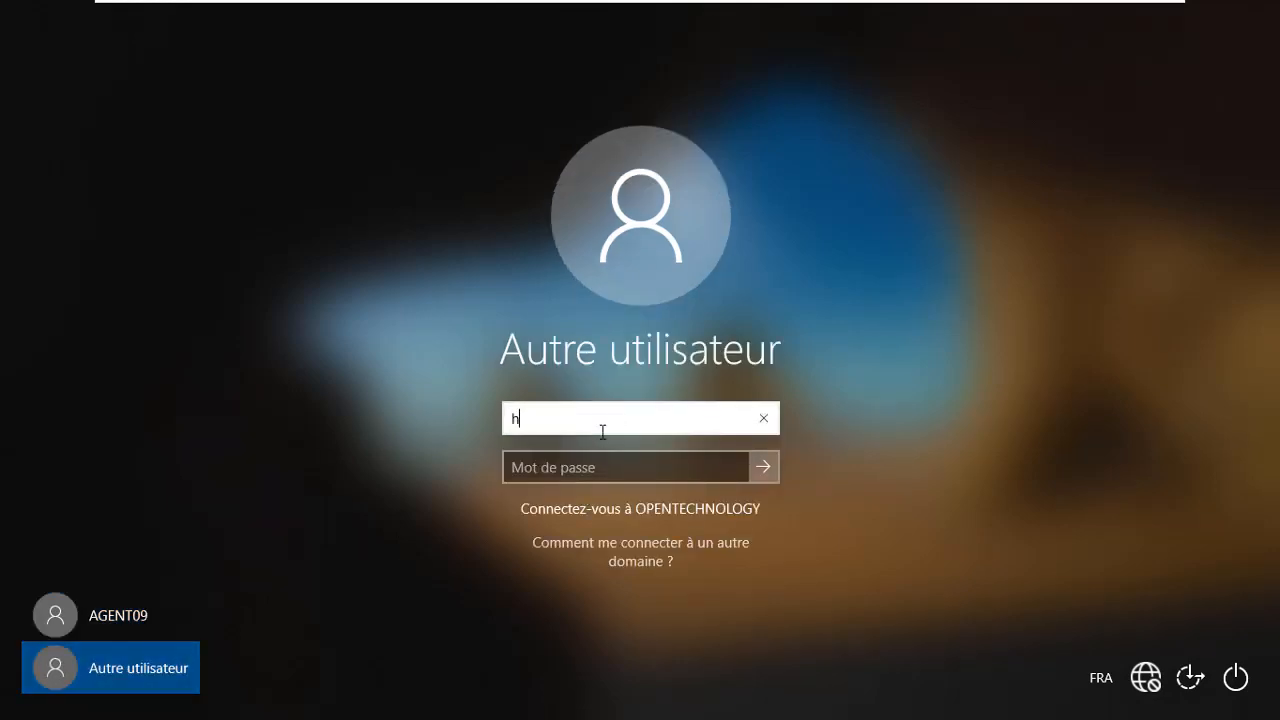
pyautogui.click(1099, 676)
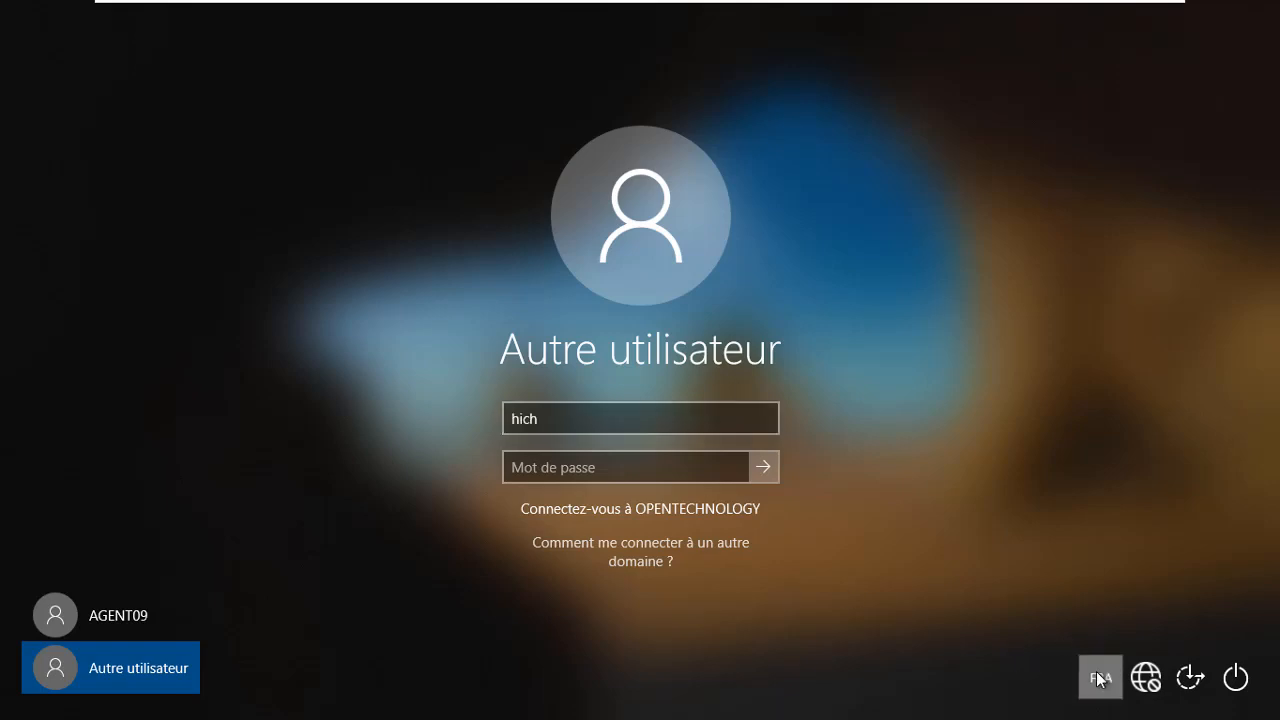
pyautogui.click(1090, 624)
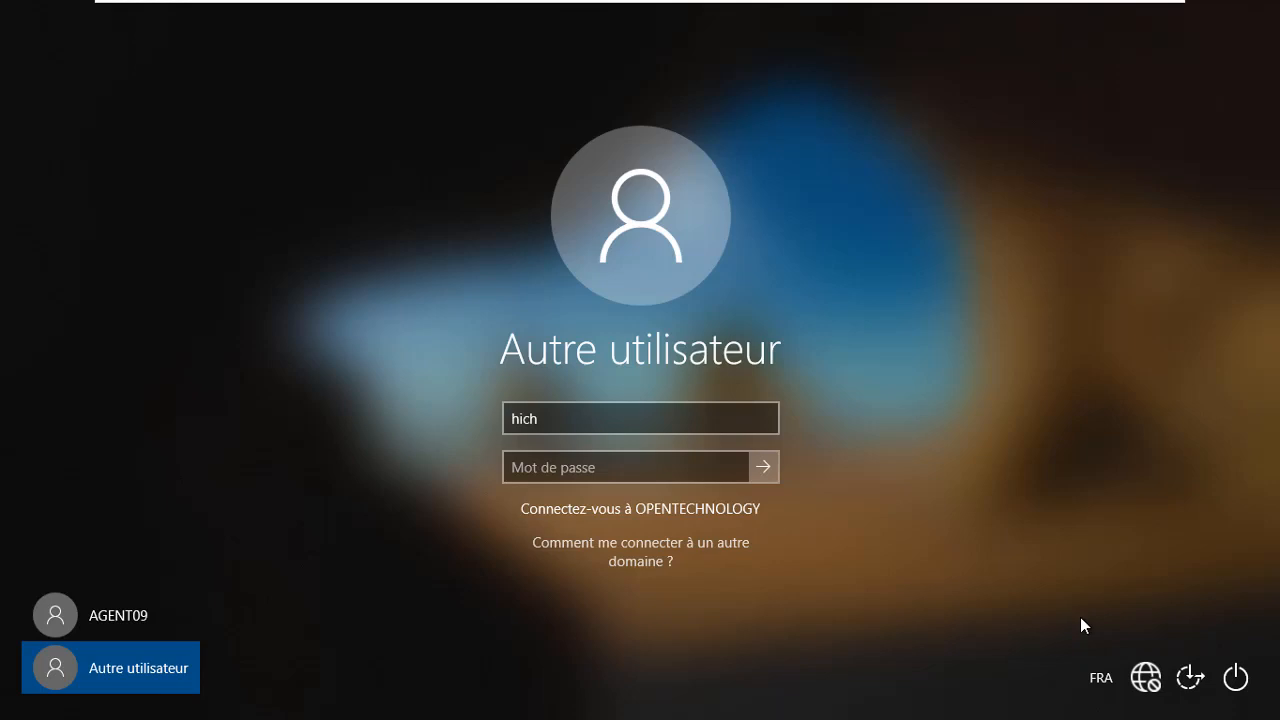
# Clear the username field and show help for signing into another domain
pyautogui.click(660, 419)
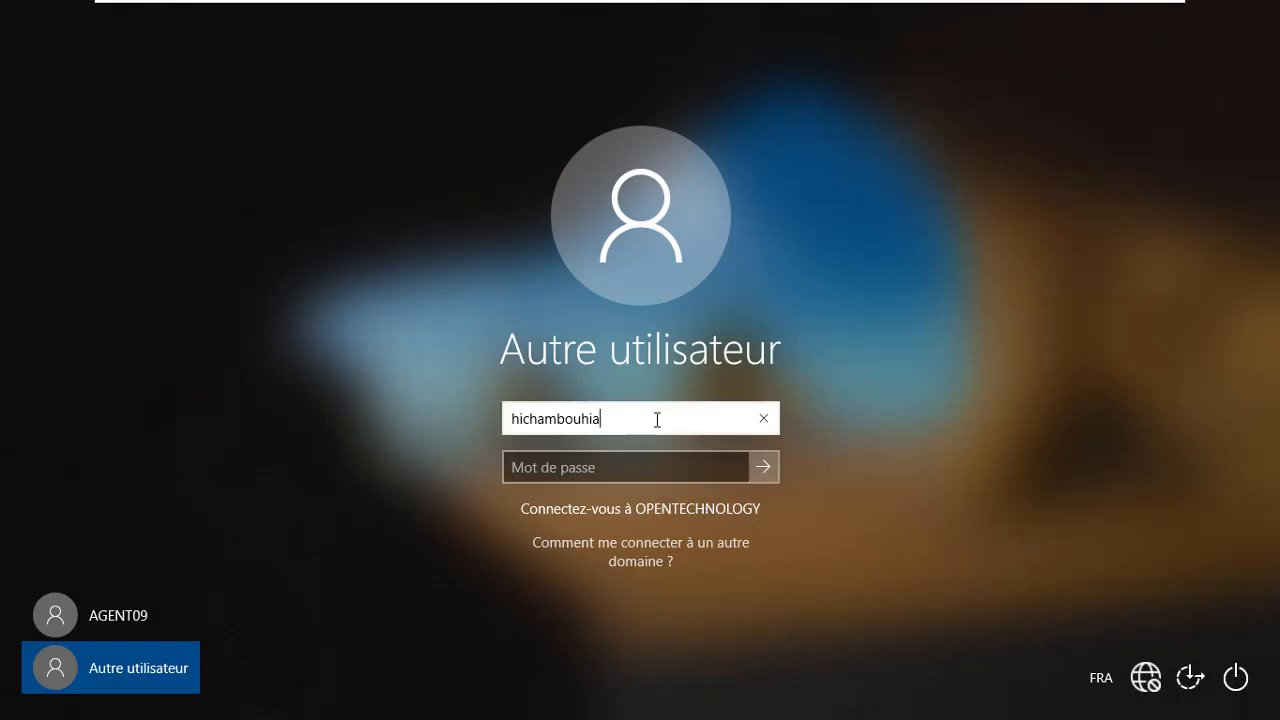
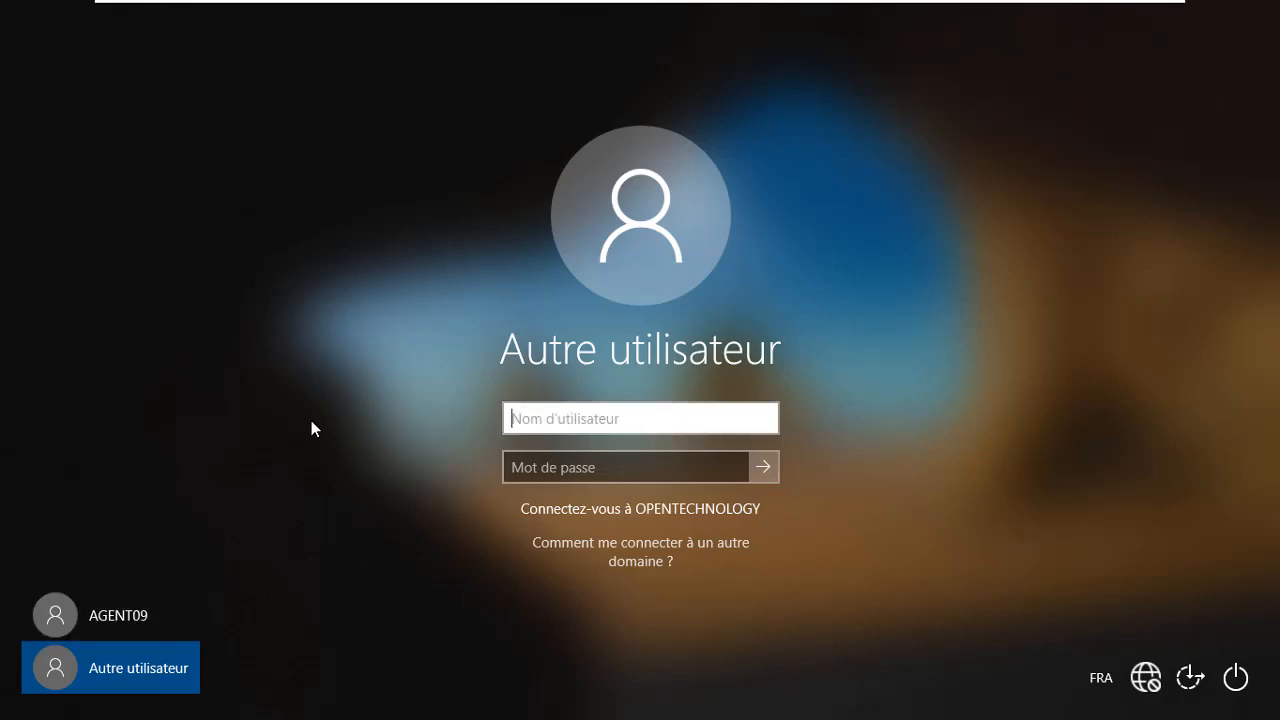
pyautogui.click(631, 544)
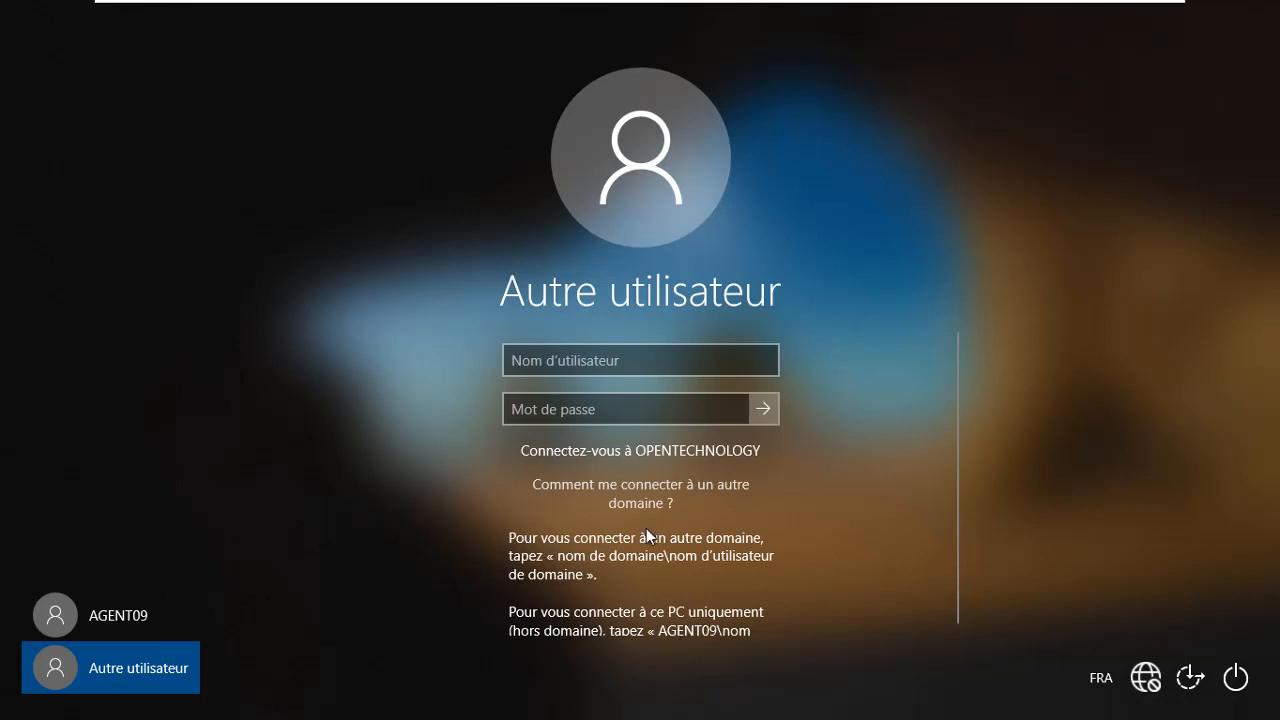
# Sign in with the opentechnology.net domain user account and its password
pyautogui.click(579, 366)
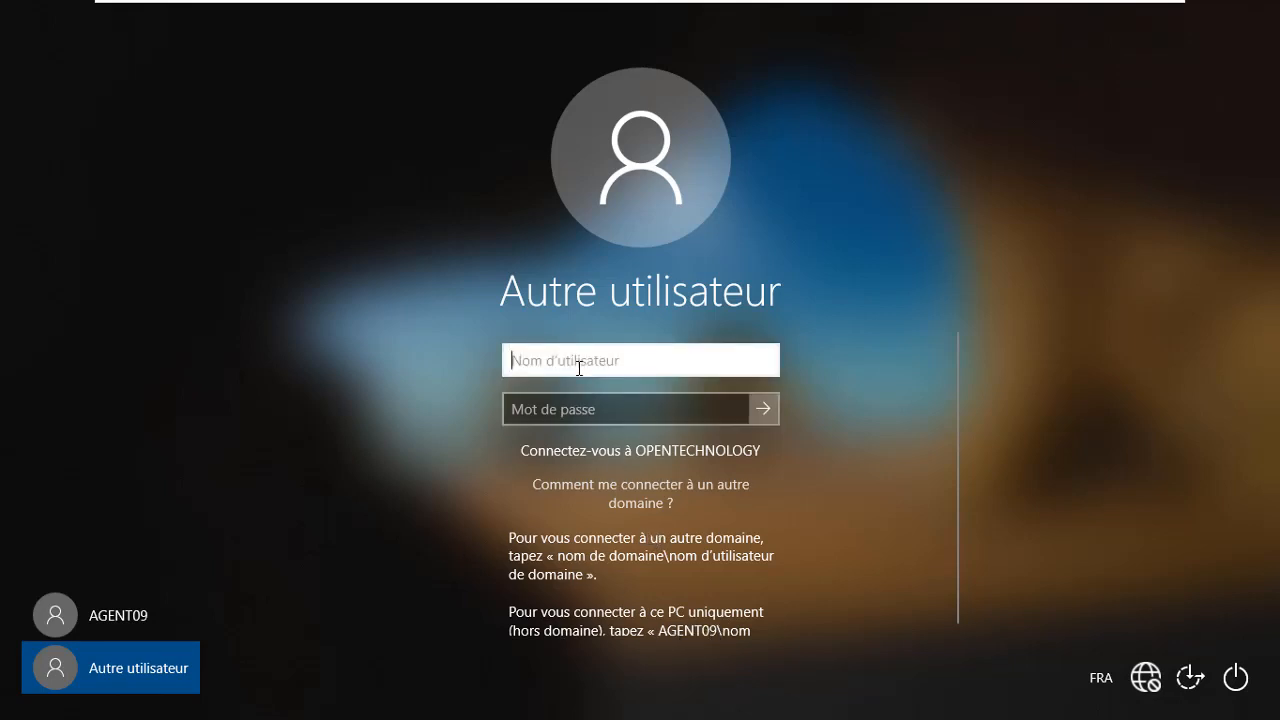
pyautogui.write('A')
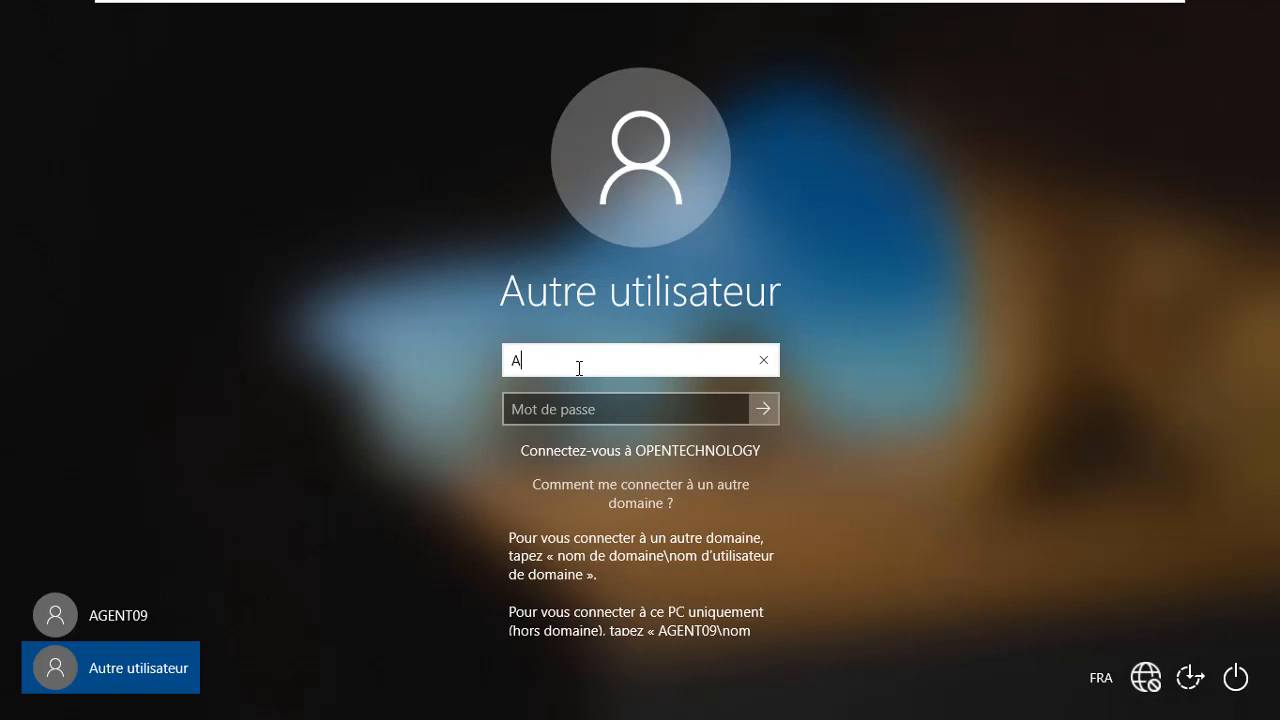
pyautogui.write('GENT0')
pyautogui.write('9\\')
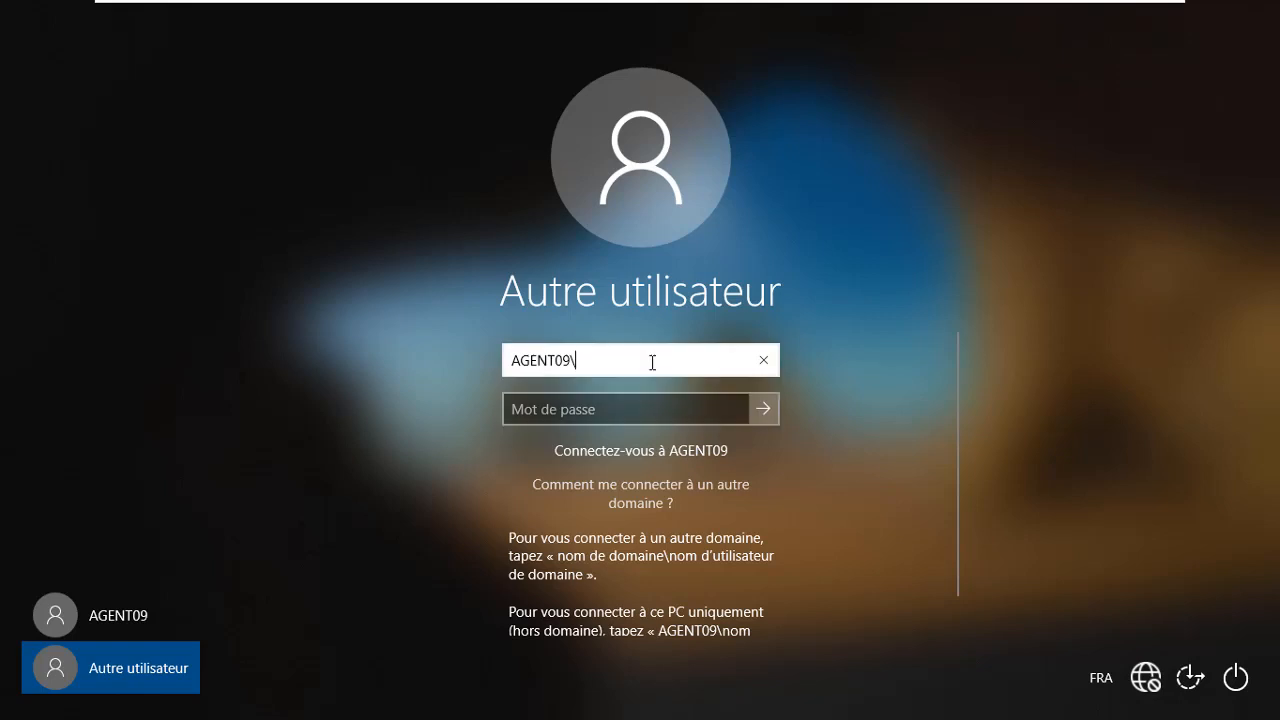
pyautogui.hotkey('ctrl', 'a')
pyautogui.press('BackSpace')
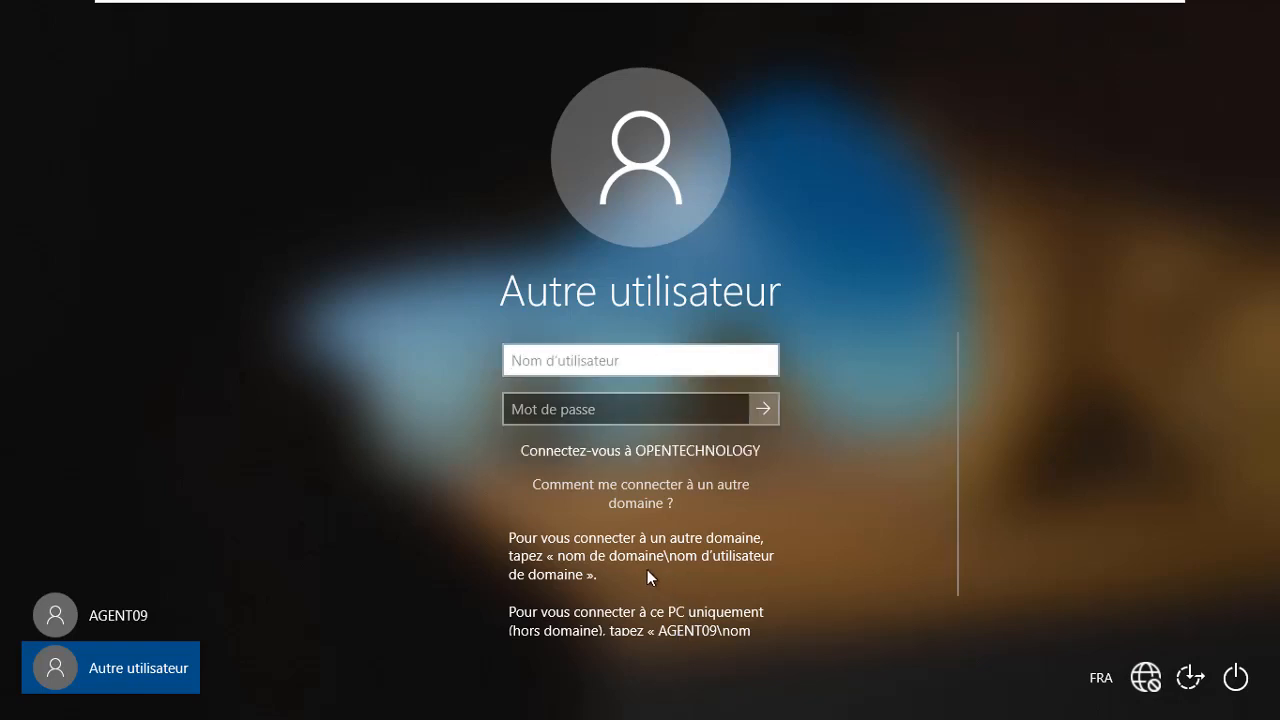
pyautogui.write('OPEN')
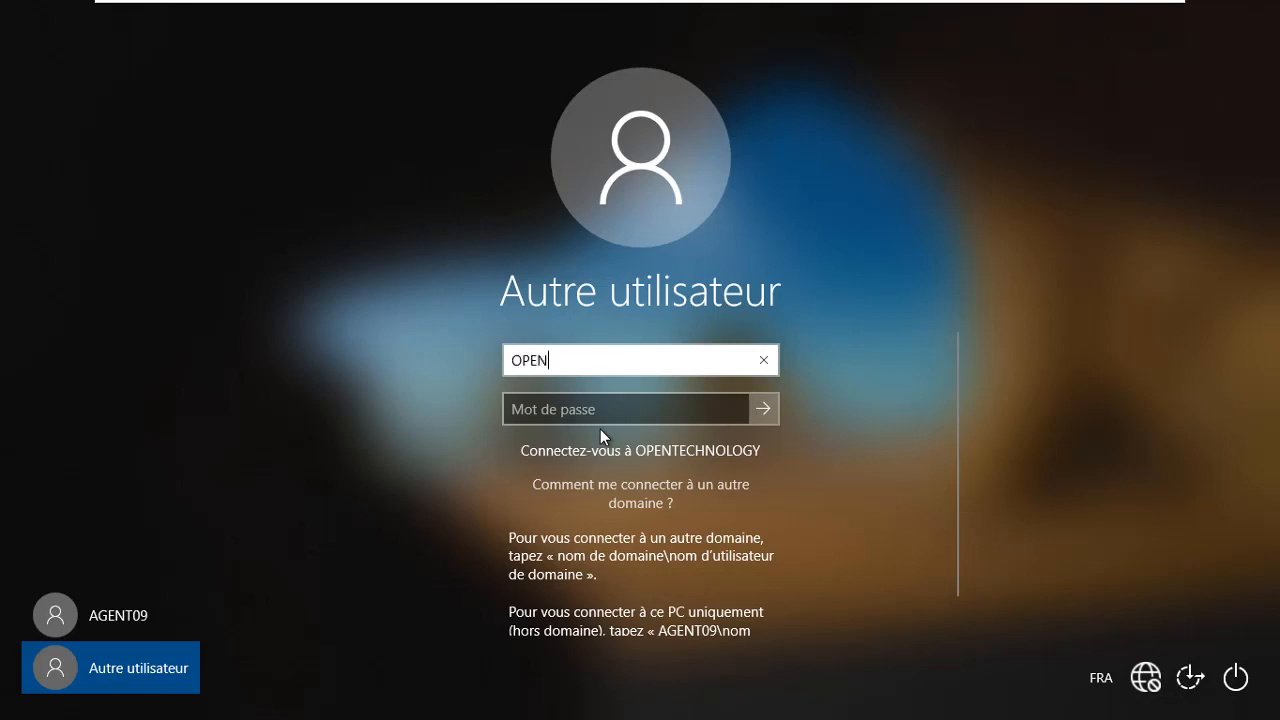
pyautogui.press('BackSpace')
pyautogui.press('BackSpace')
pyautogui.press('BackSpace')
pyautogui.press('BackSpace')
pyautogui.write('opentech')
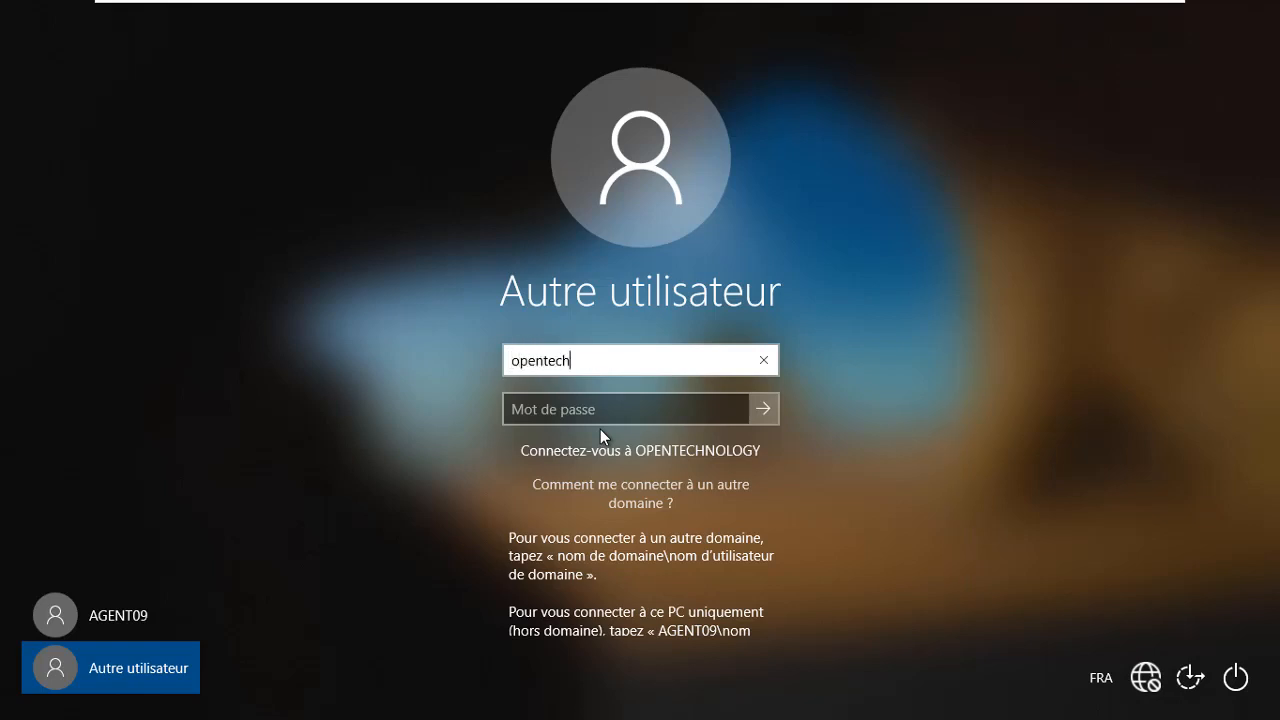
pyautogui.write('nolo')
pyautogui.write('gy.net')
pyautogui.write('\\\\')
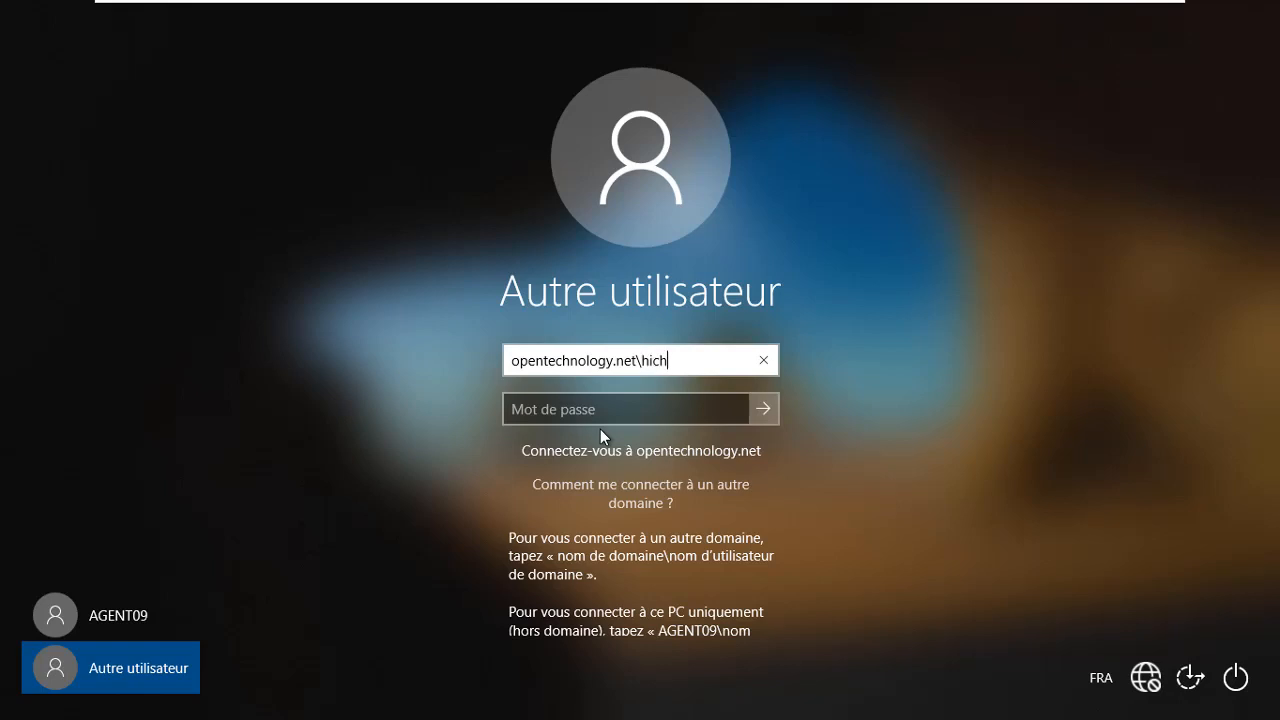
pyautogui.press('Tab')
pyautogui.write('***•••')
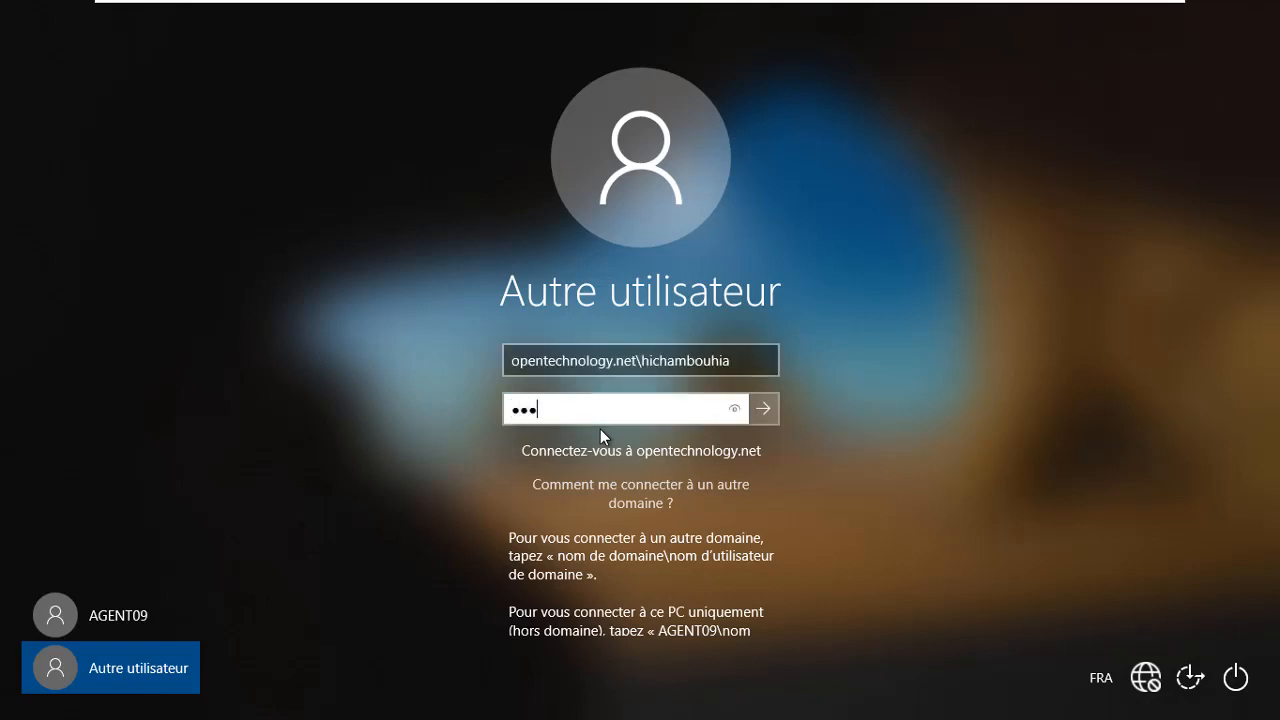
pyautogui.write('•••••')
pyautogui.press('Return')
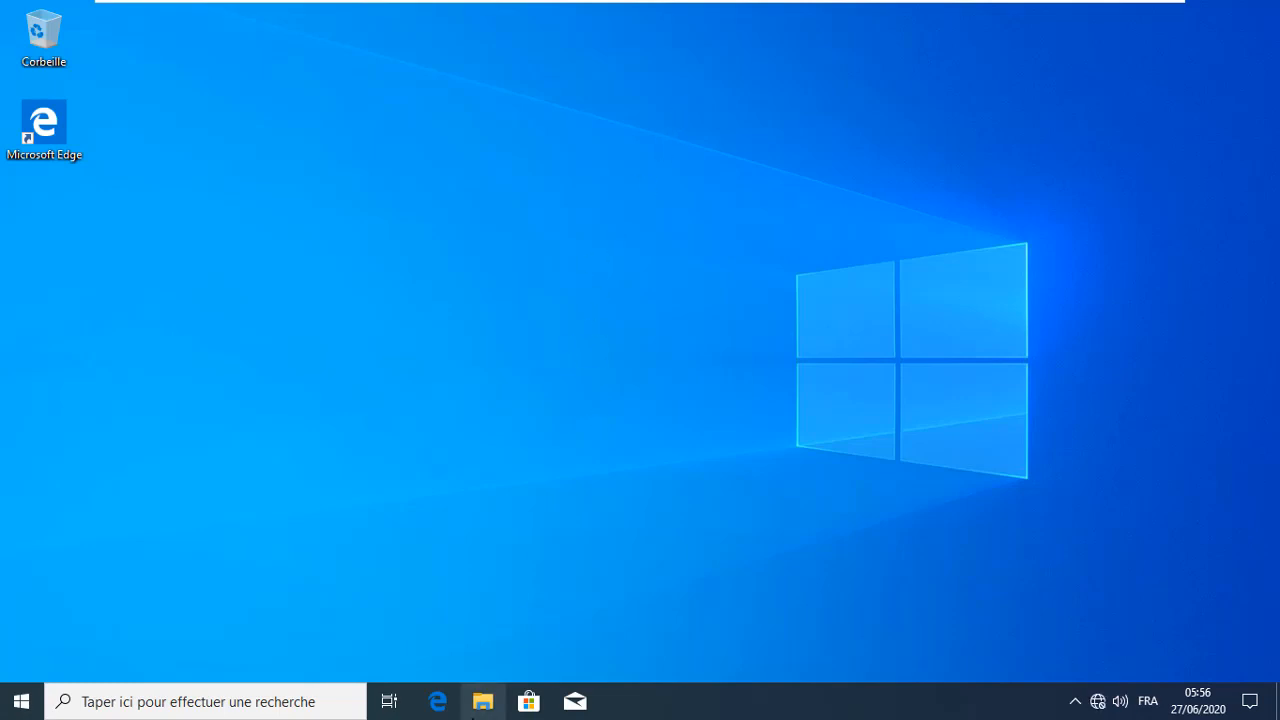
# Launch a Command Prompt from the Run box with cmd
pyautogui.press('super+r')
pyautogui.write('co')
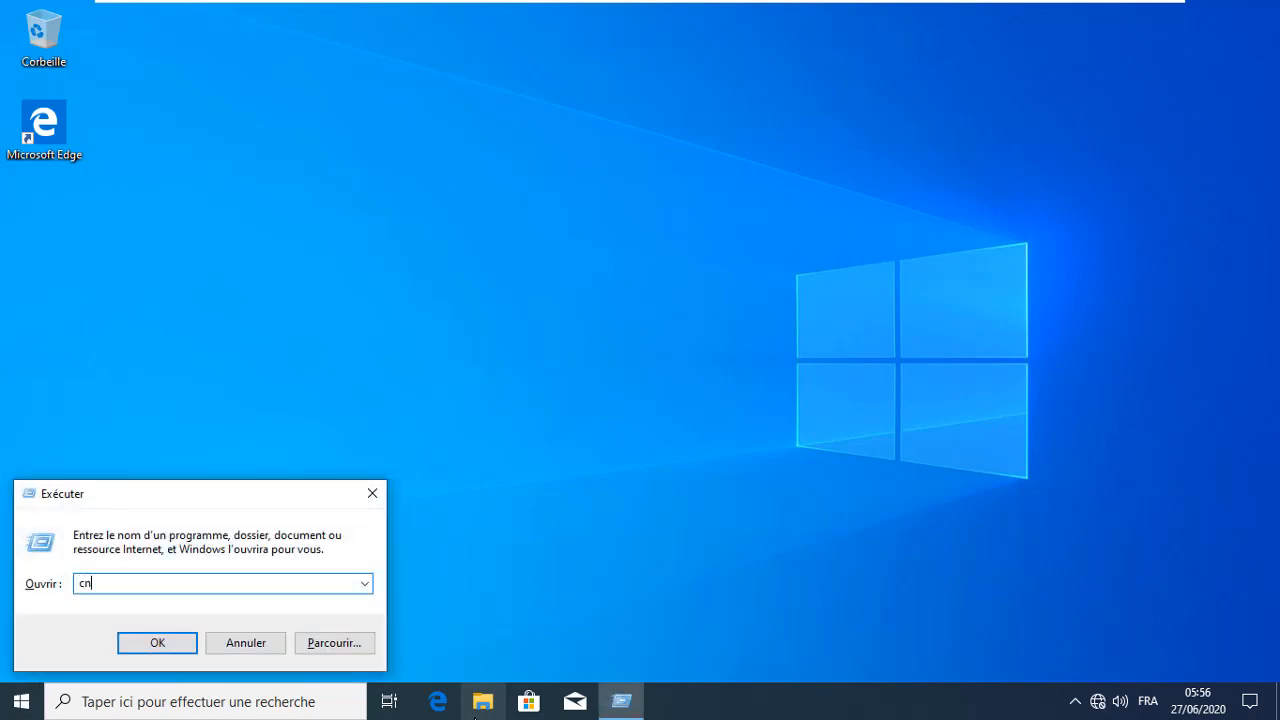
pyautogui.press('BackSpace')
pyautogui.click(475, 718)
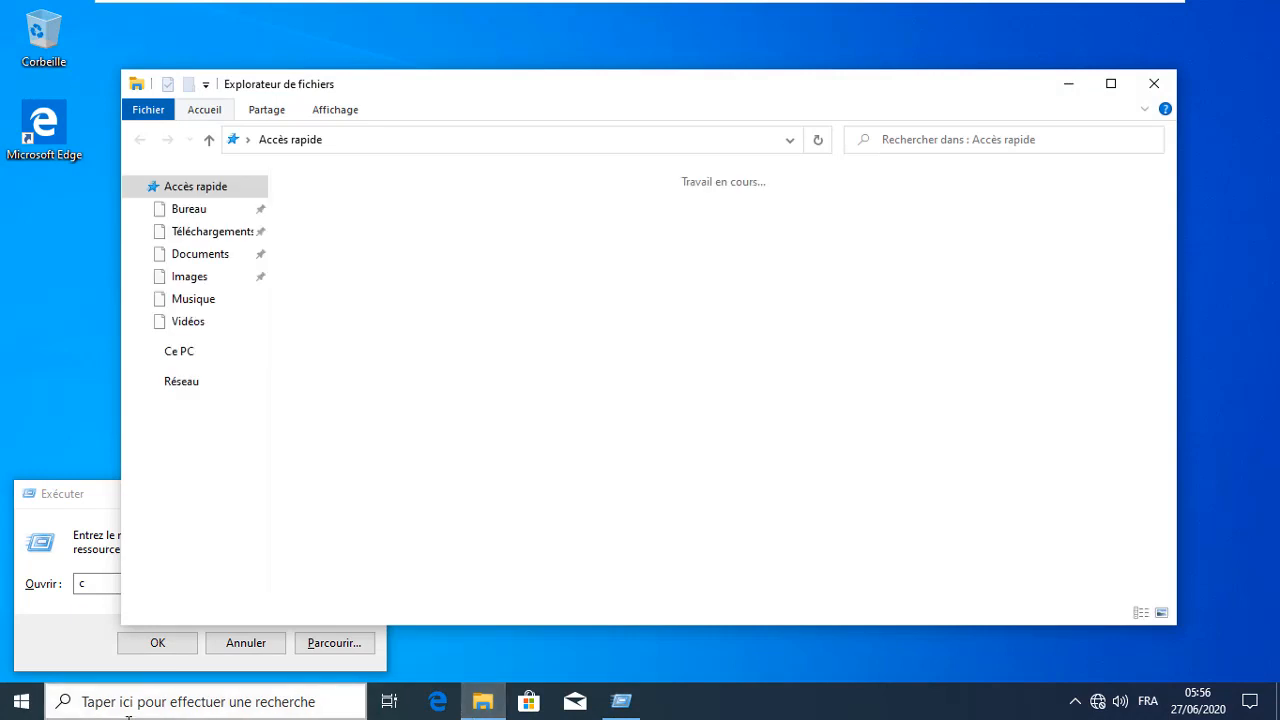
pyautogui.click(105, 537)
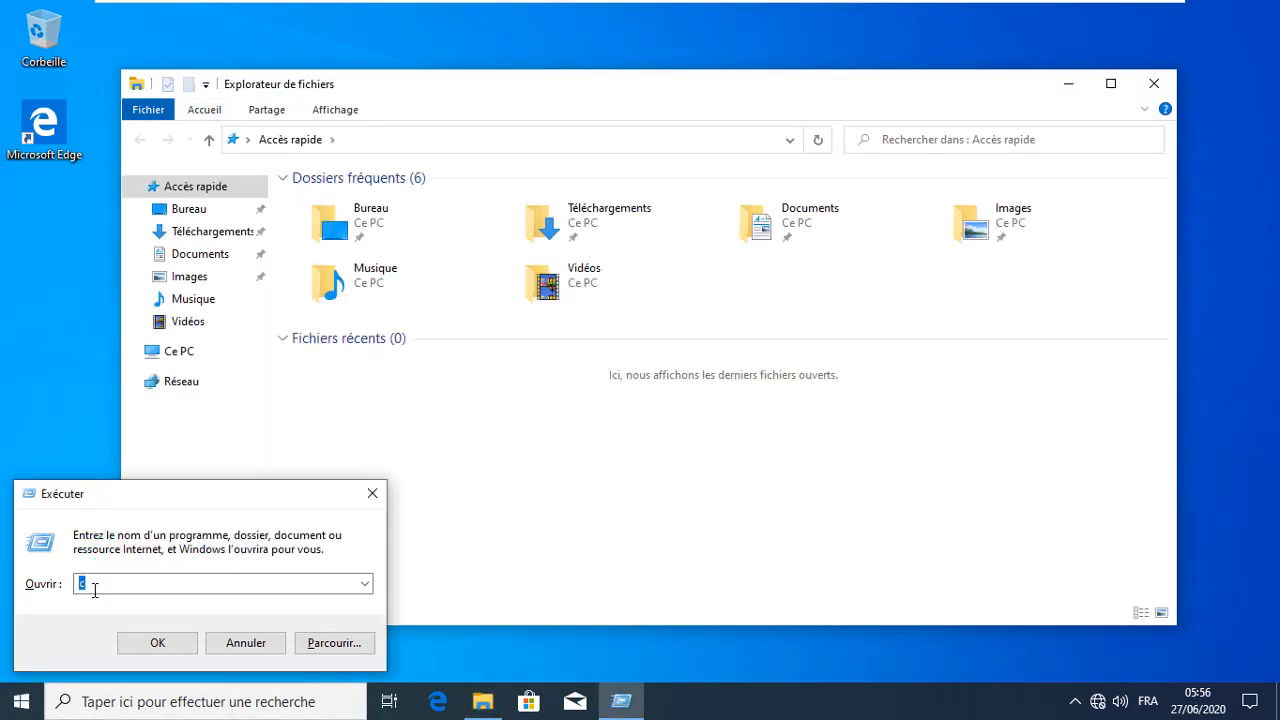
pyautogui.write('cmd')
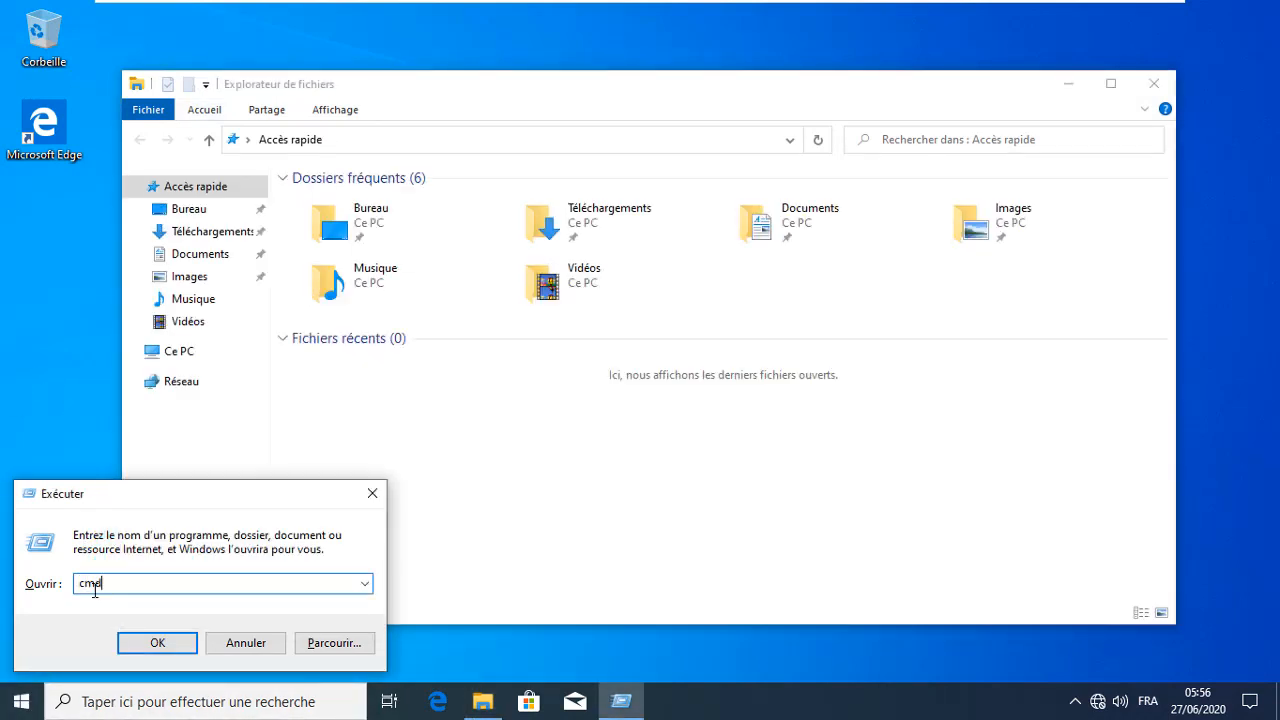
pyautogui.press('Return')
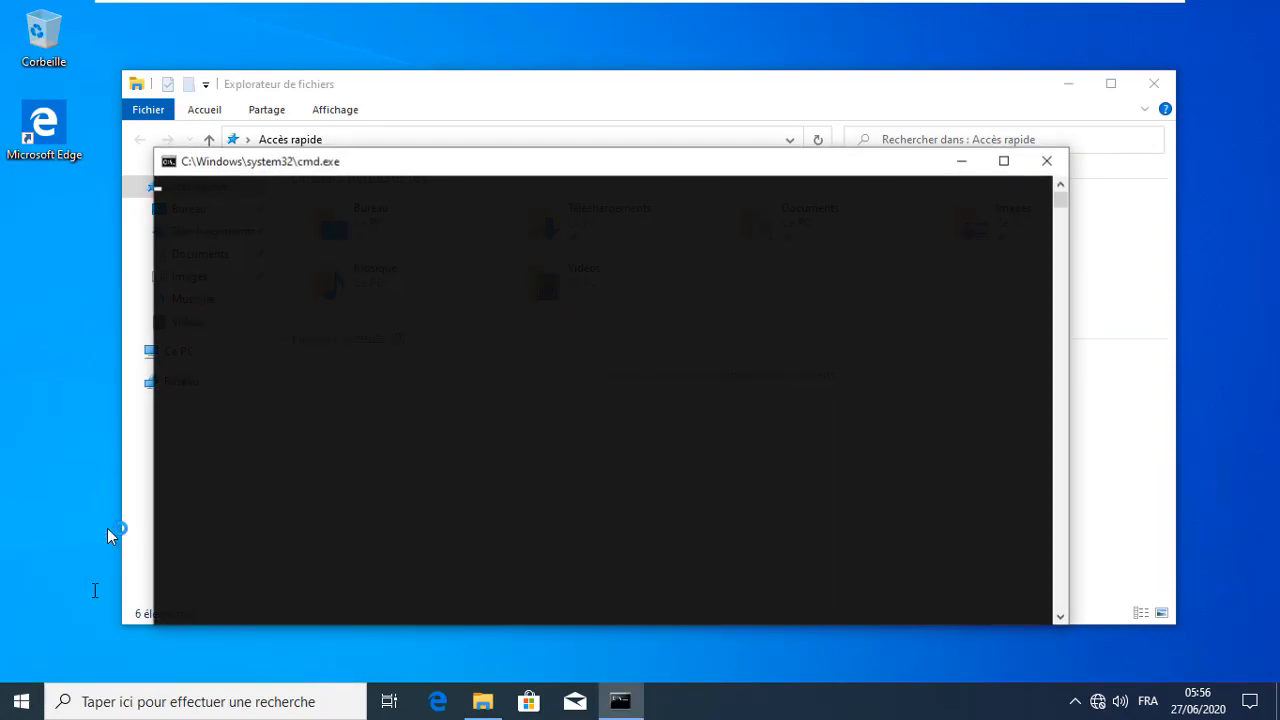
# Run nslookup for 192.168.100.110, then for opentechnology.net
pyautogui.write('n')
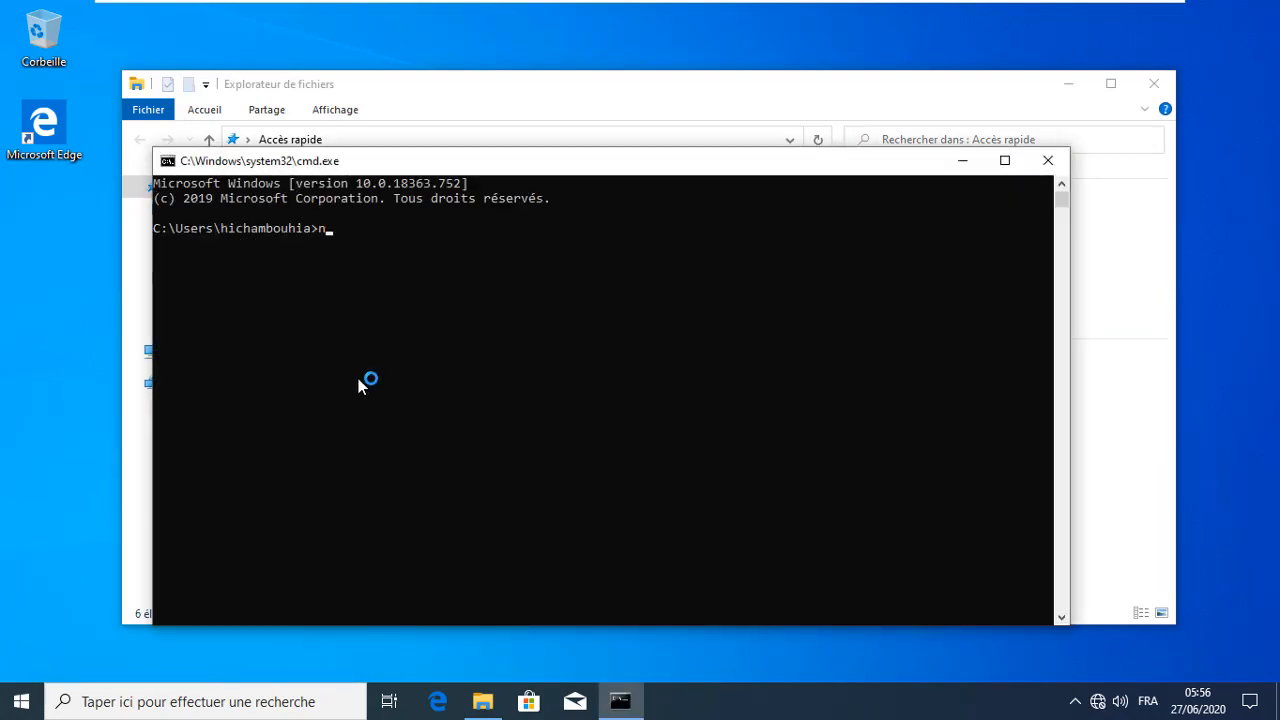
pyautogui.write('slookup 192.168.100.1')
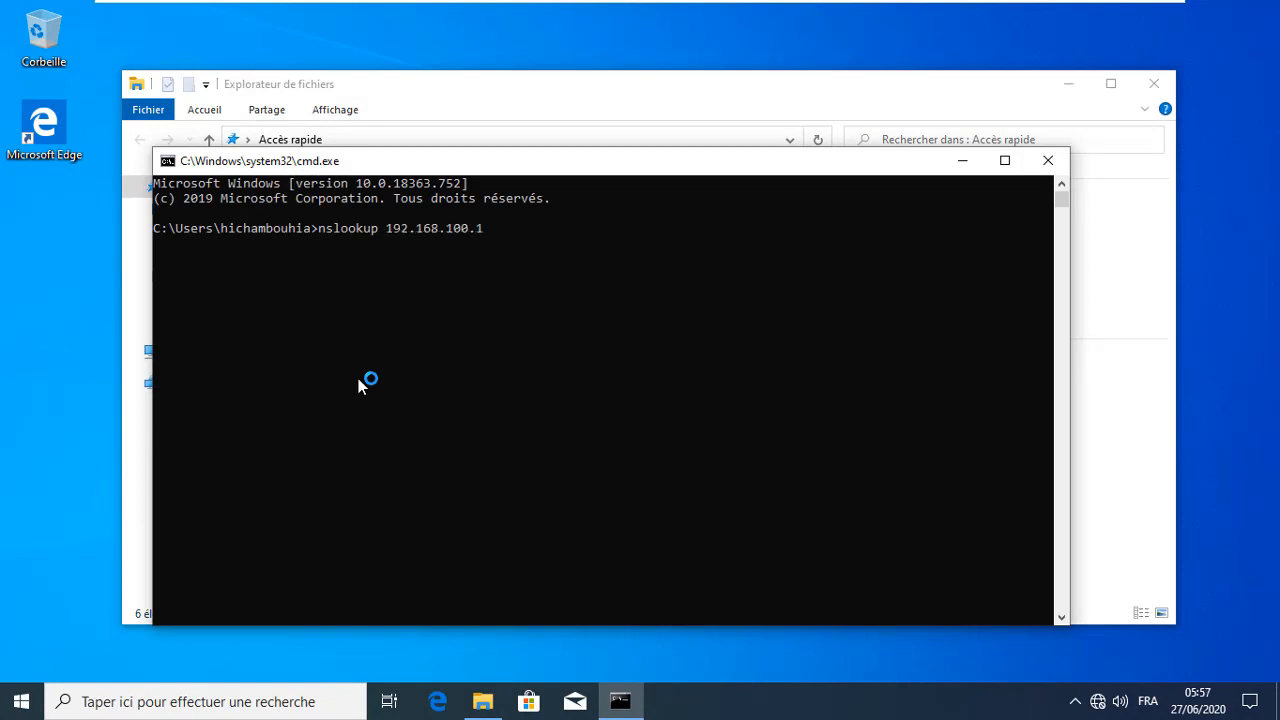
pyautogui.write('10')
pyautogui.press('Return')
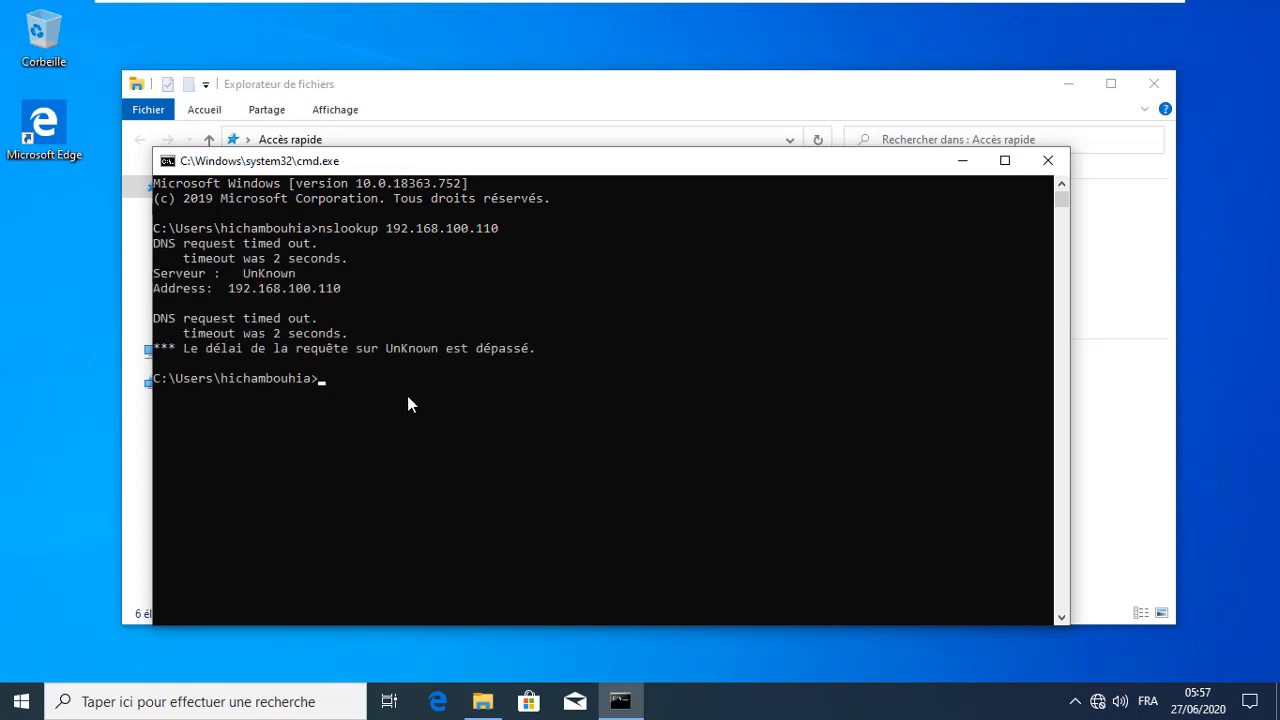
pyautogui.press('Up')
pyautogui.press('BackSpace')
pyautogui.press('BackSpace')
pyautogui.press('BackSpace')
pyautogui.press('BackSpace')
pyautogui.press('BackSpace')
pyautogui.press('BackSpace')
pyautogui.press('BackSpace')
pyautogui.press('BackSpace')
pyautogui.write('opentechnology.net')
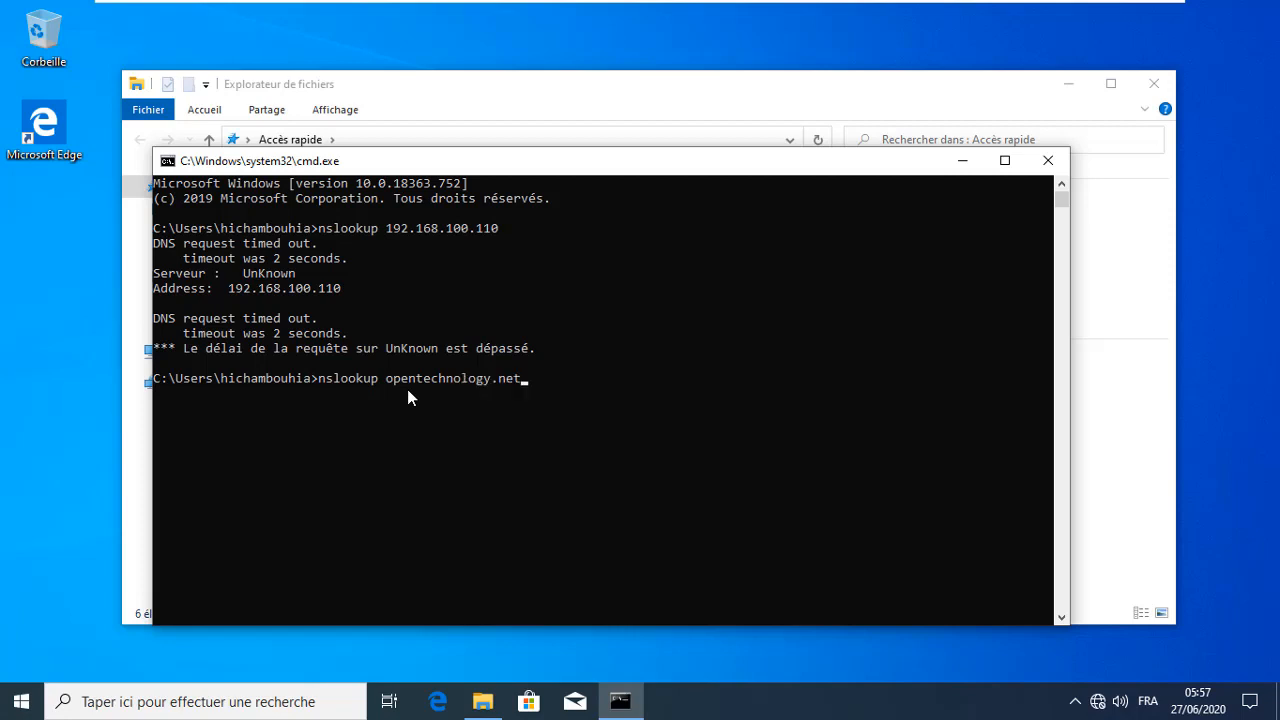
pyautogui.press('Return')
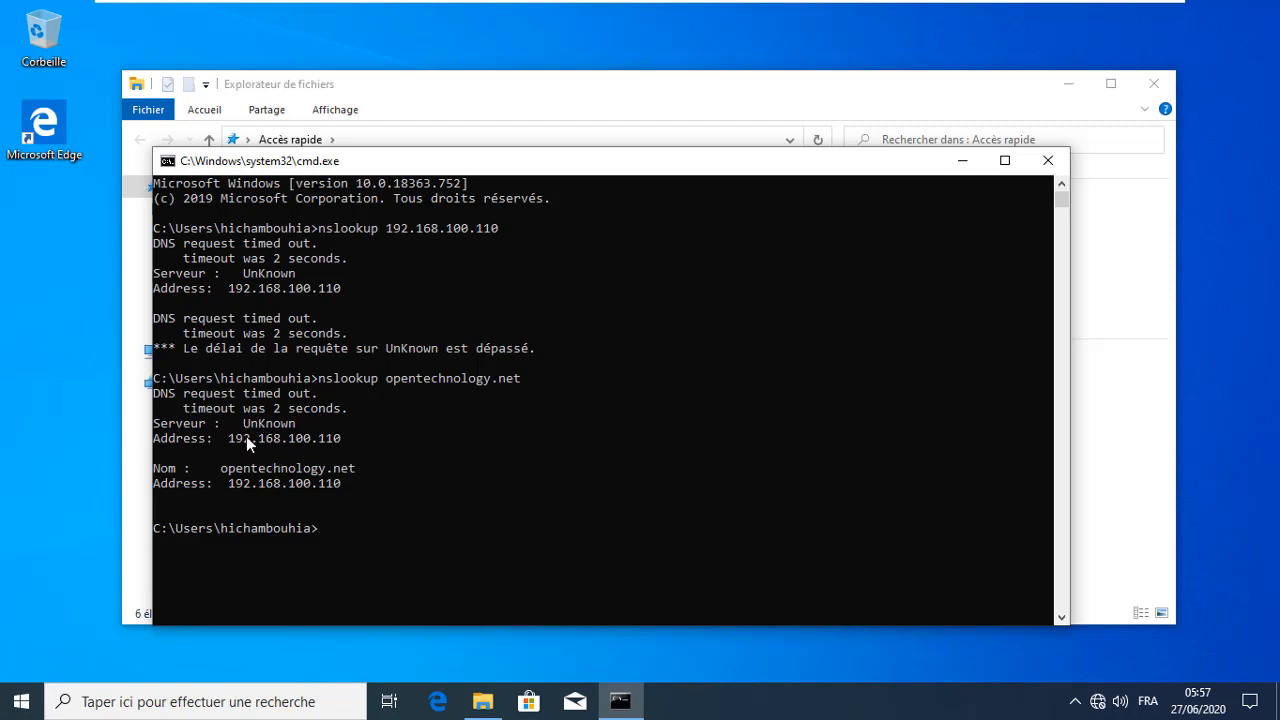
# On the WSAD2019 VM, launch DNS from Server Manager's Tools menu
pyautogui.moveTo(966, 8)
pyautogui.click(778, 13)
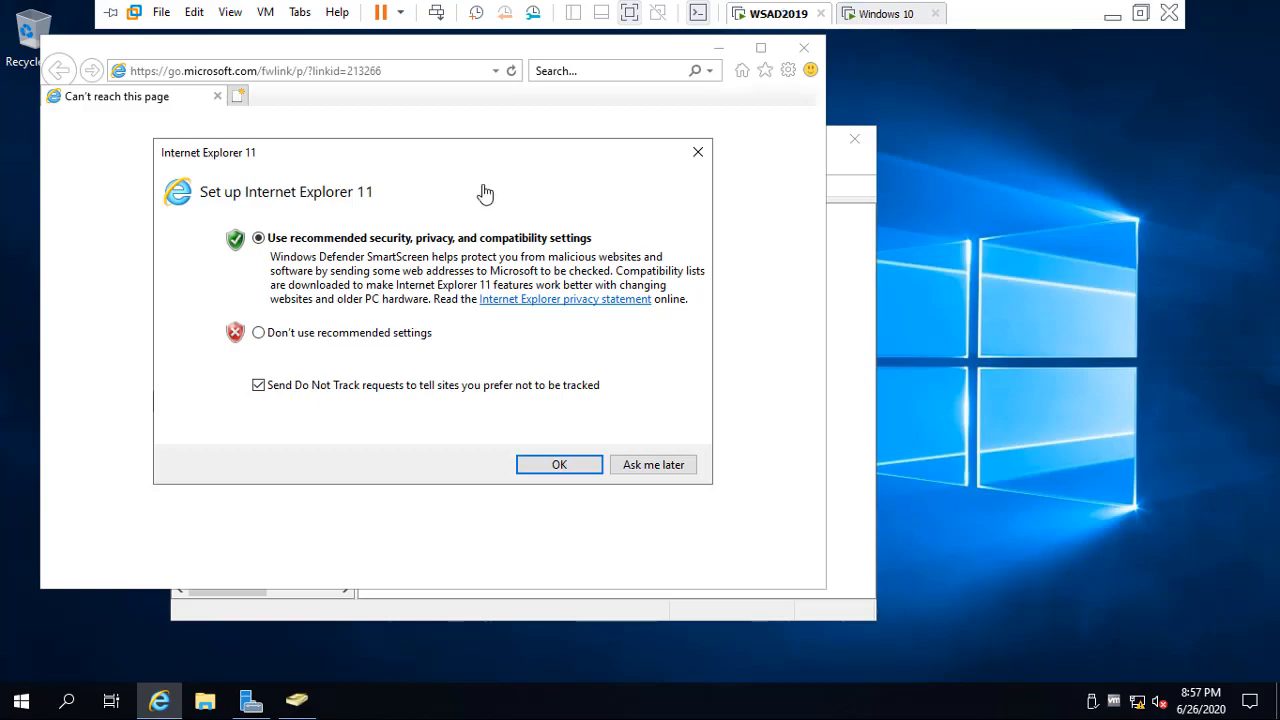
pyautogui.click(251, 700)
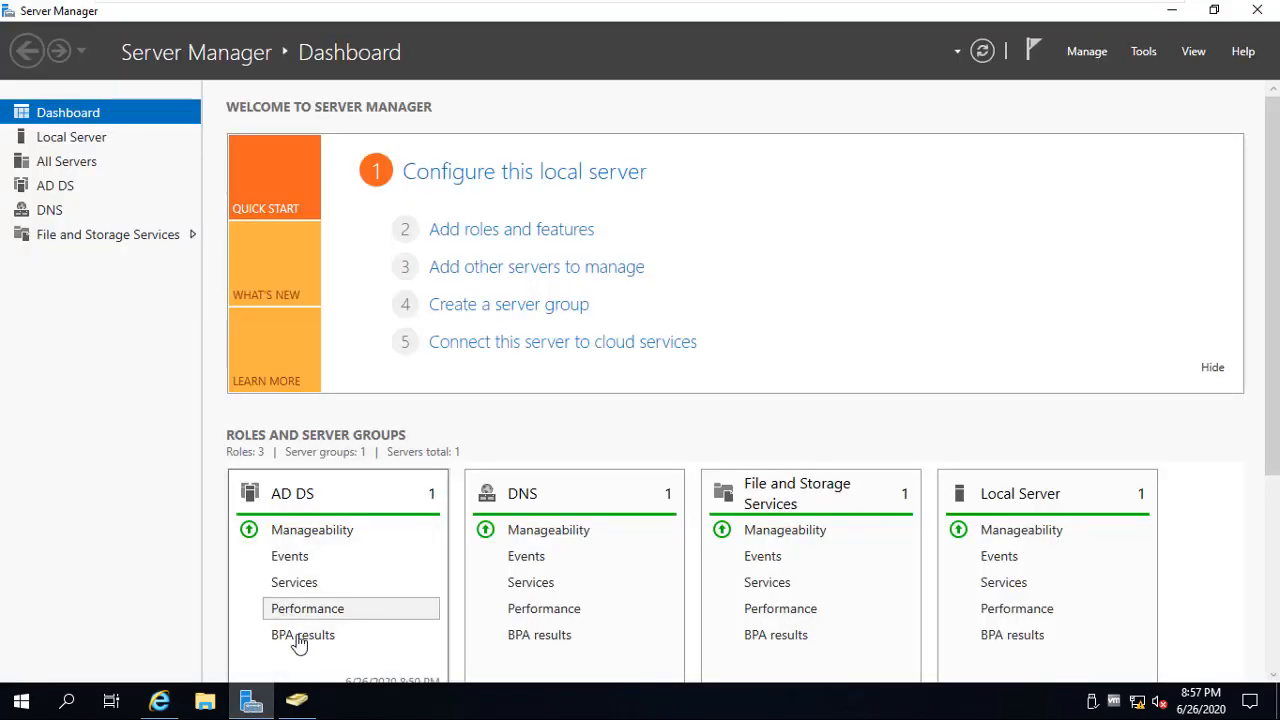
pyautogui.click(1145, 55)
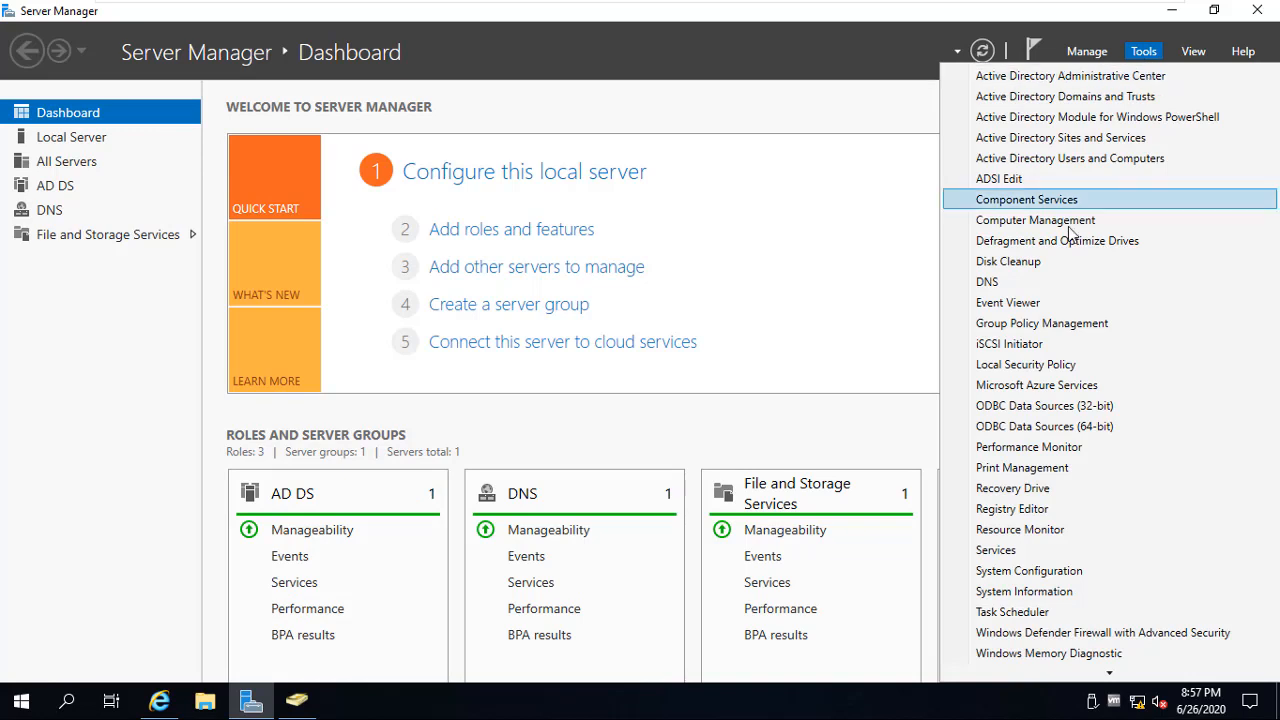
pyautogui.click(1030, 283)
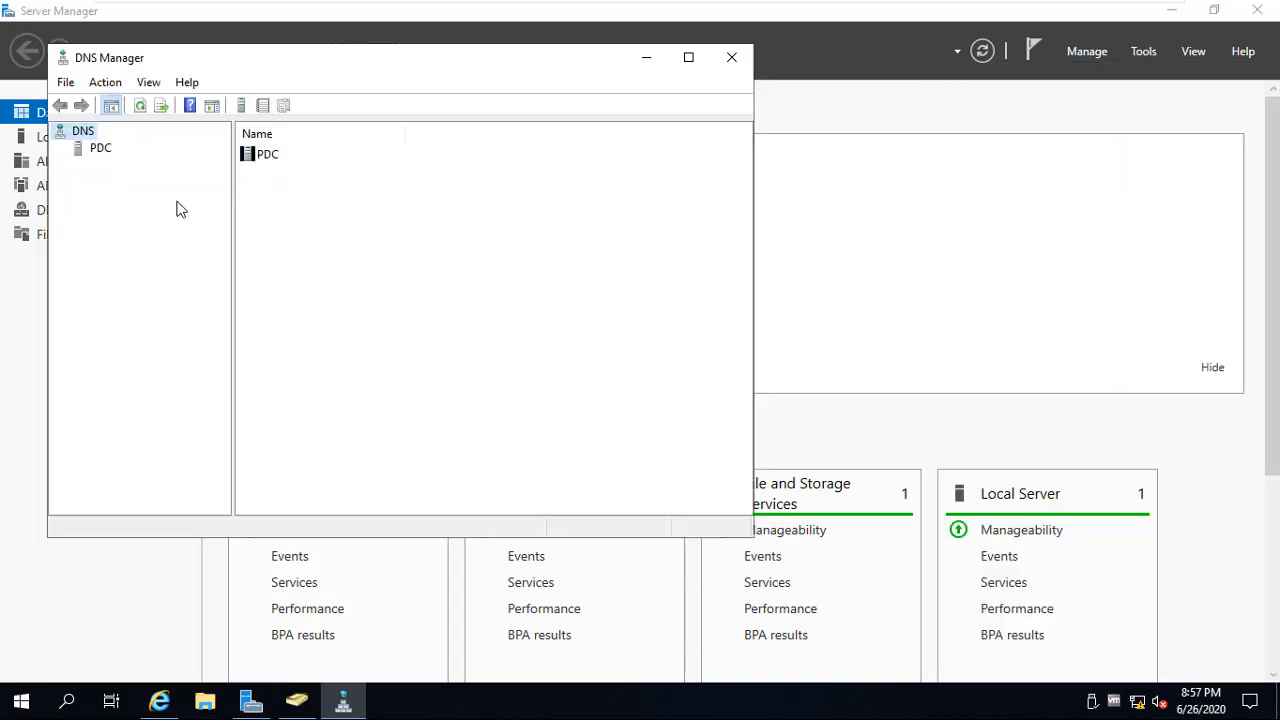
# On PDC, start a new AD-integrated primary IPv4 reverse lookup zone replicating to domain DNS servers
pyautogui.click(97, 149)
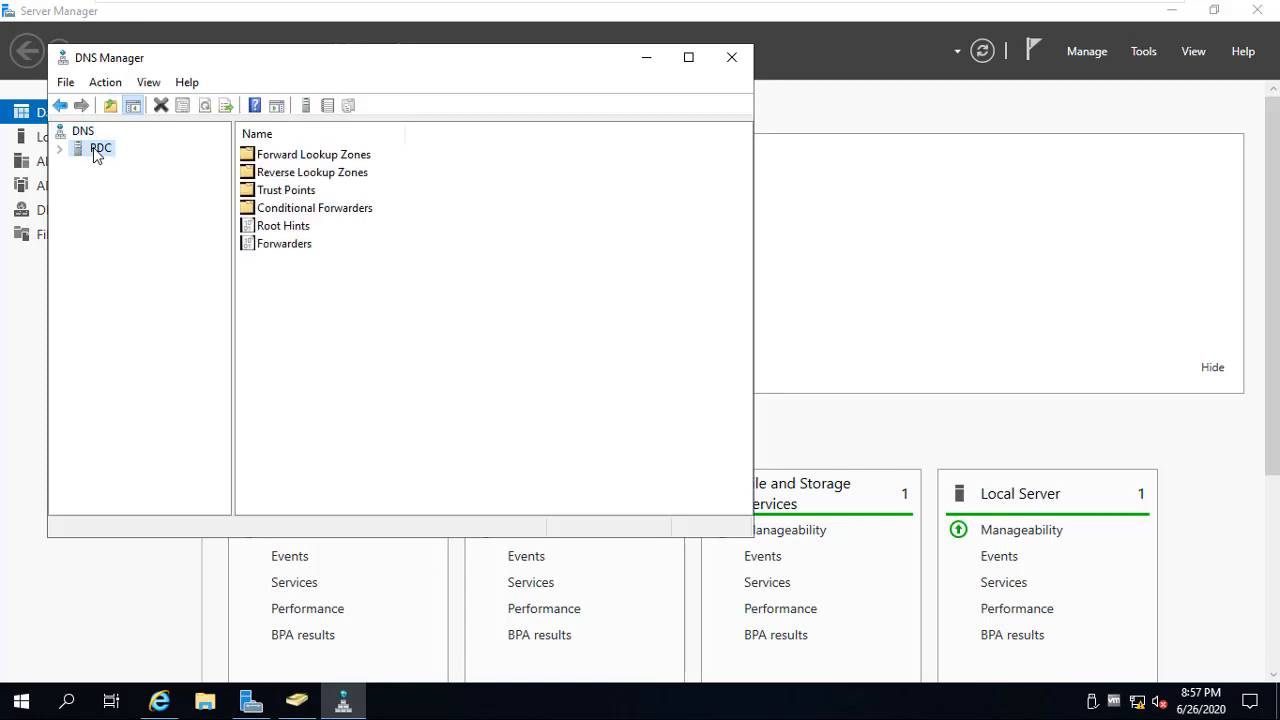
pyautogui.click(262, 175)
pyautogui.doubleClick(292, 174)
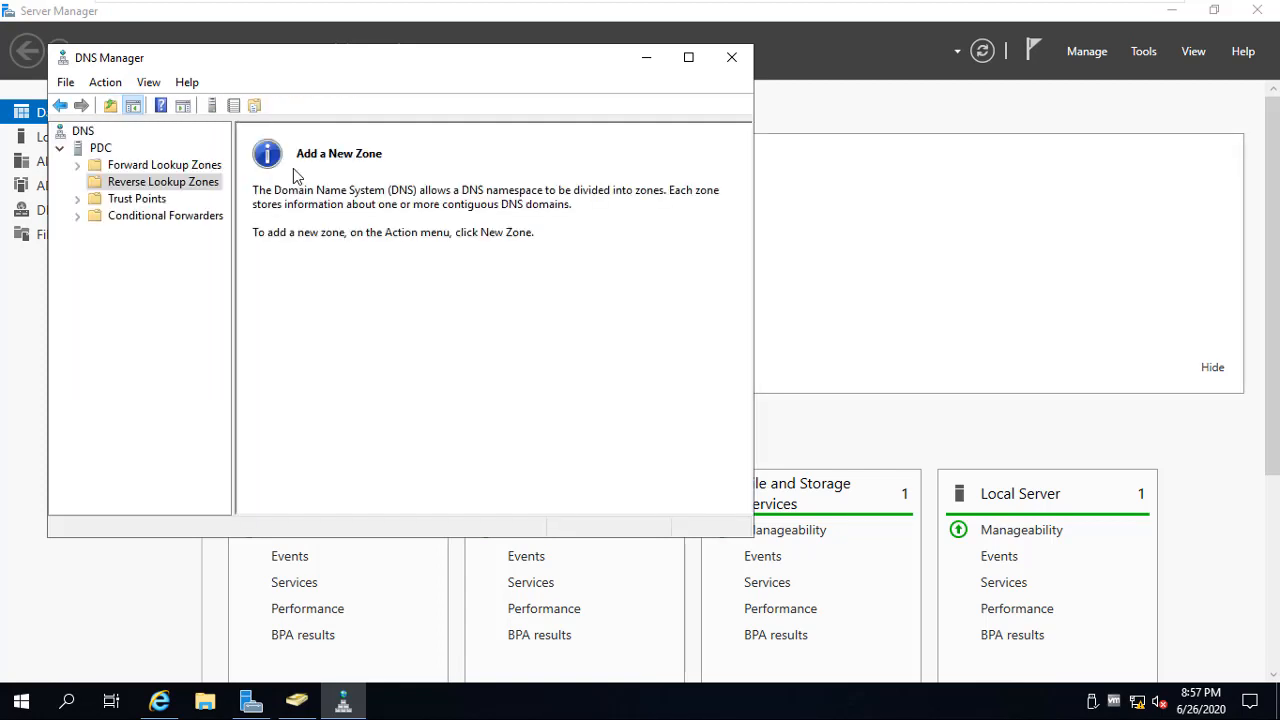
pyautogui.rightClick(115, 183)
pyautogui.click(140, 194)
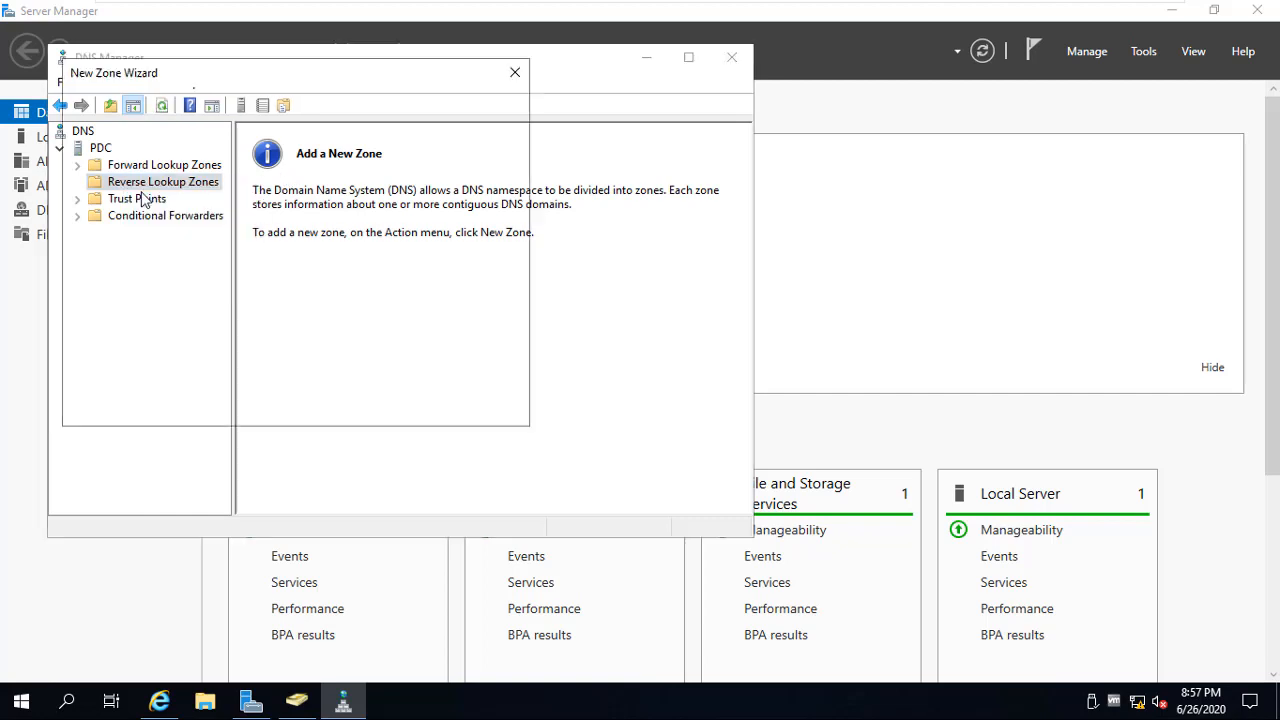
pyautogui.click(391, 406)
pyautogui.click(391, 406)
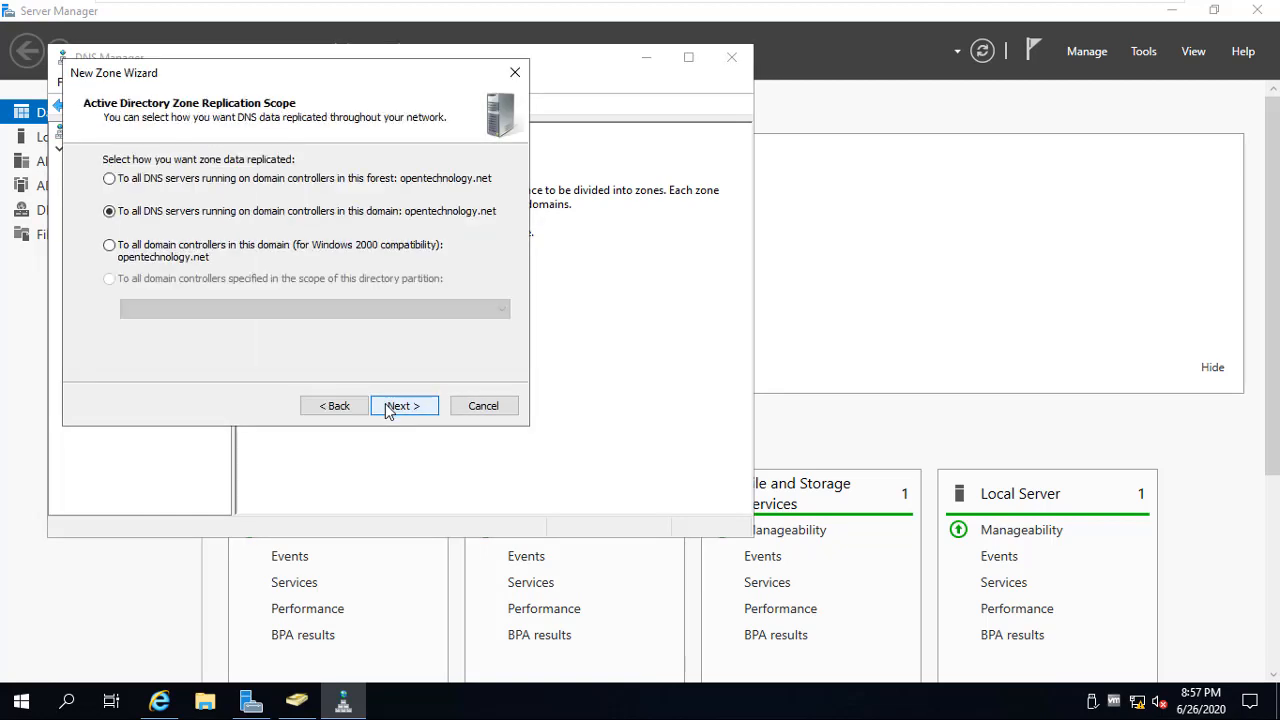
pyautogui.click(390, 408)
pyautogui.click(390, 406)
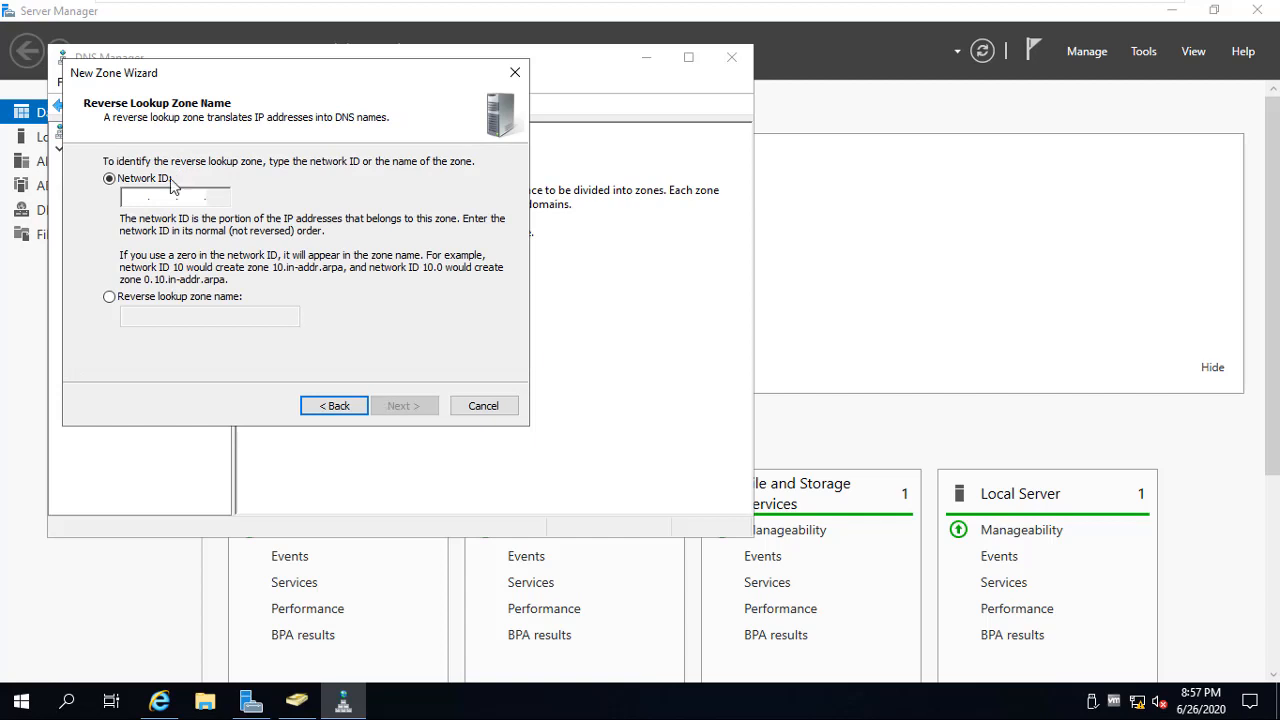
# Enter network ID 192.168.100 and finish creating zone 100.168.192.in-addr.arpa with default dynamic updates
pyautogui.write('192 .168 .1')
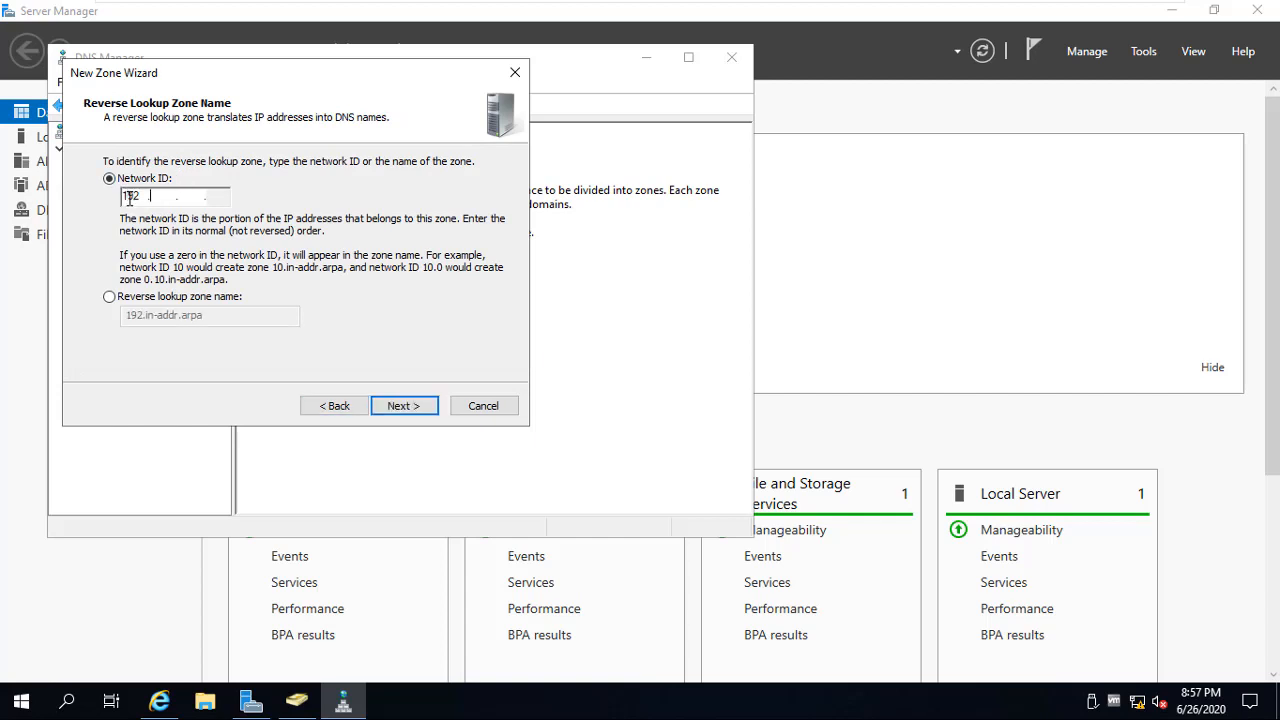
pyautogui.write('00')
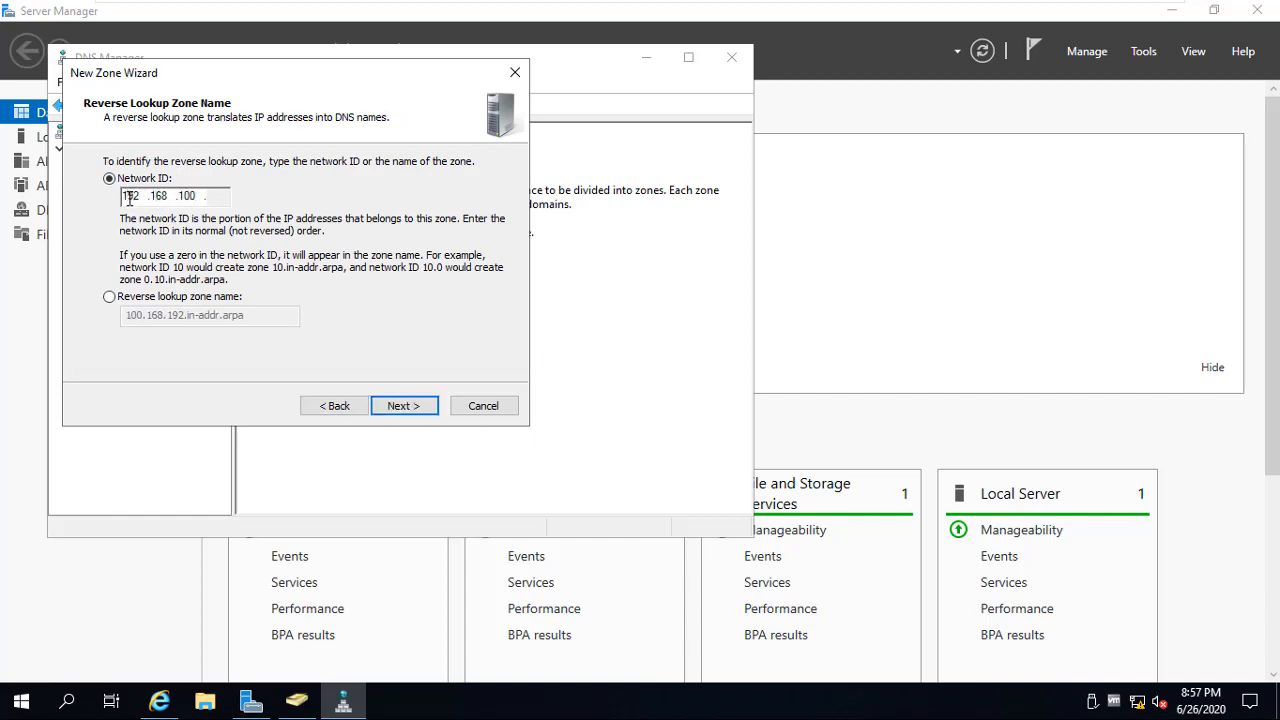
pyautogui.click(415, 406)
pyautogui.click(415, 406)
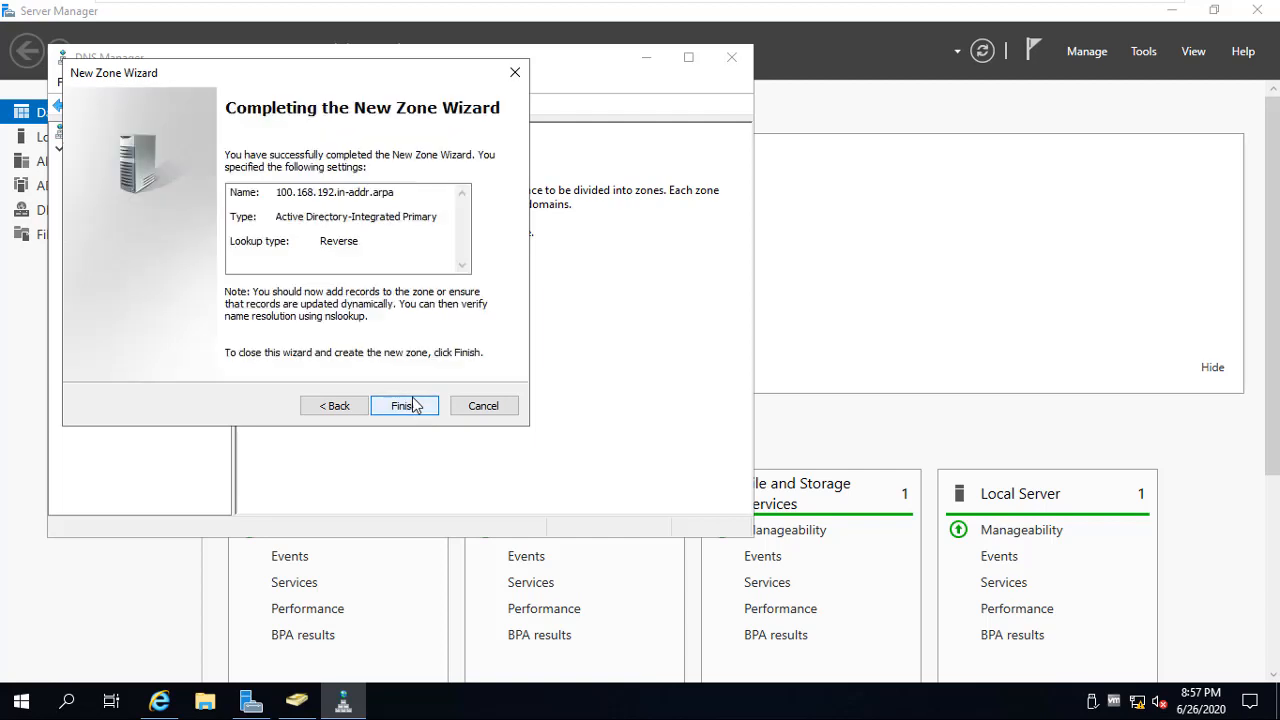
pyautogui.click(413, 404)
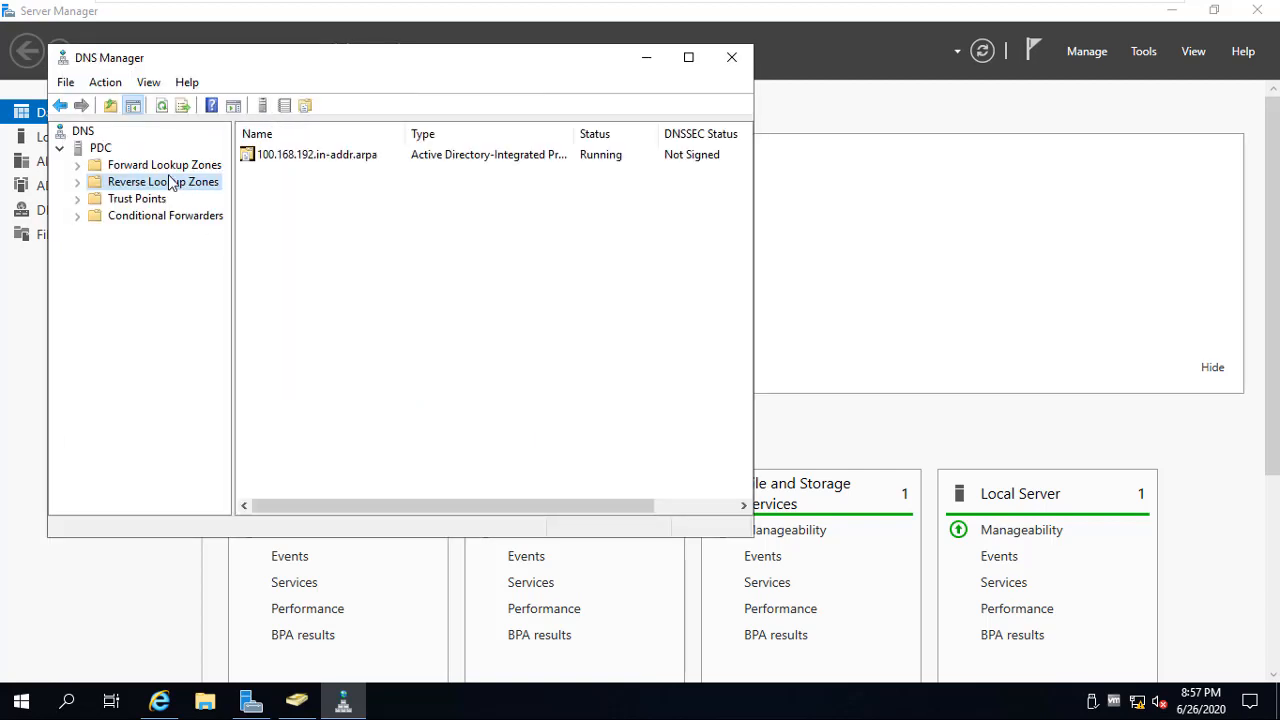
pyautogui.click(165, 165)
# Set the pdc host record in opentechnology.net to update its associated PTR record
pyautogui.click(302, 174)
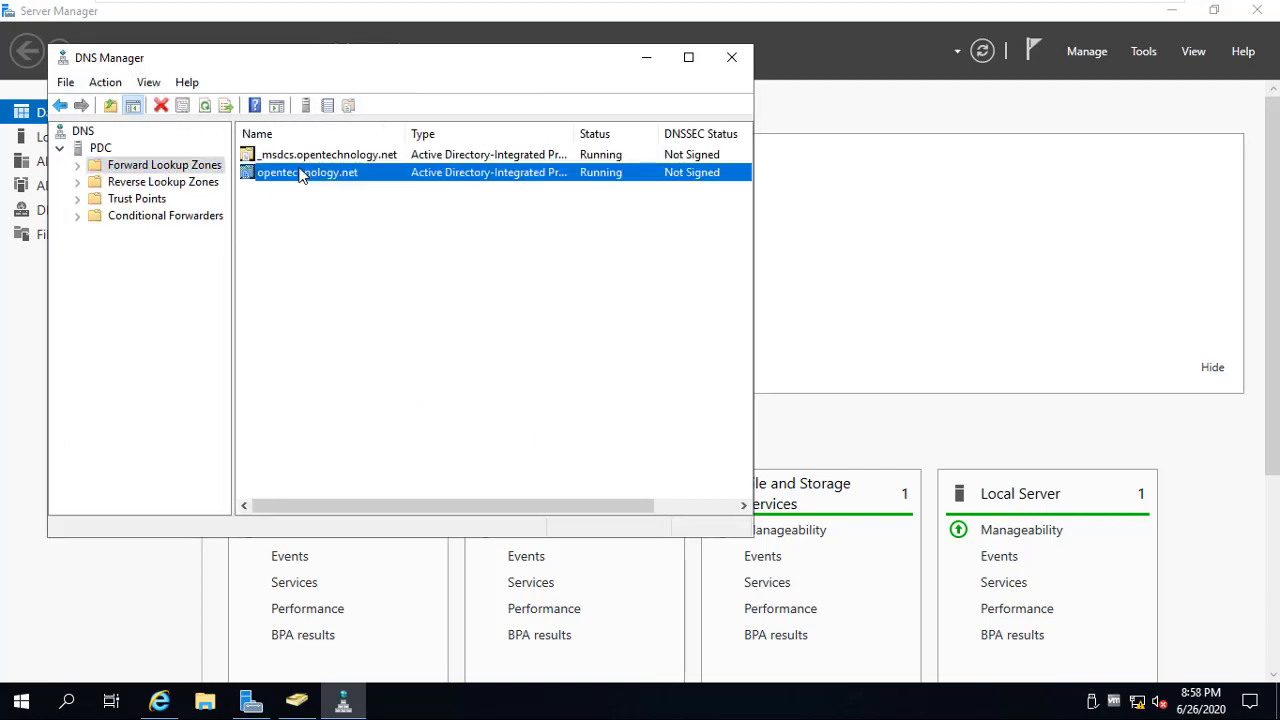
pyautogui.doubleClick(302, 174)
pyautogui.rightClick(261, 333)
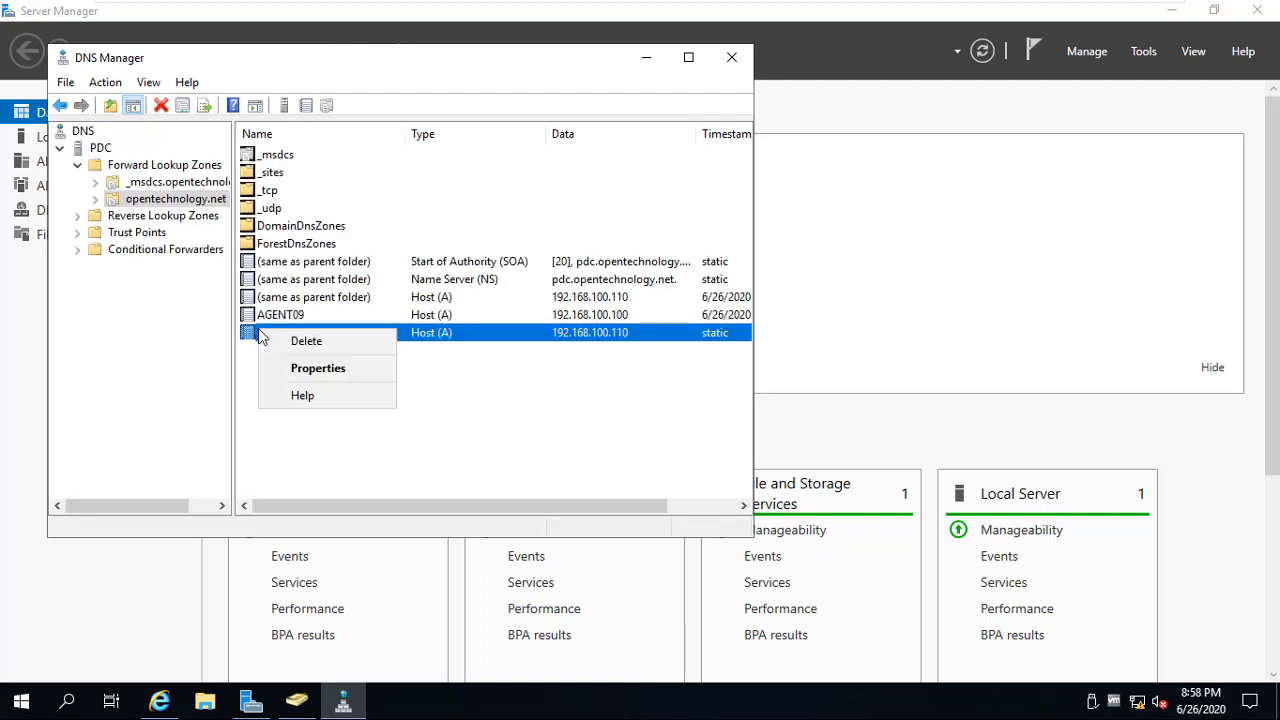
pyautogui.click(291, 368)
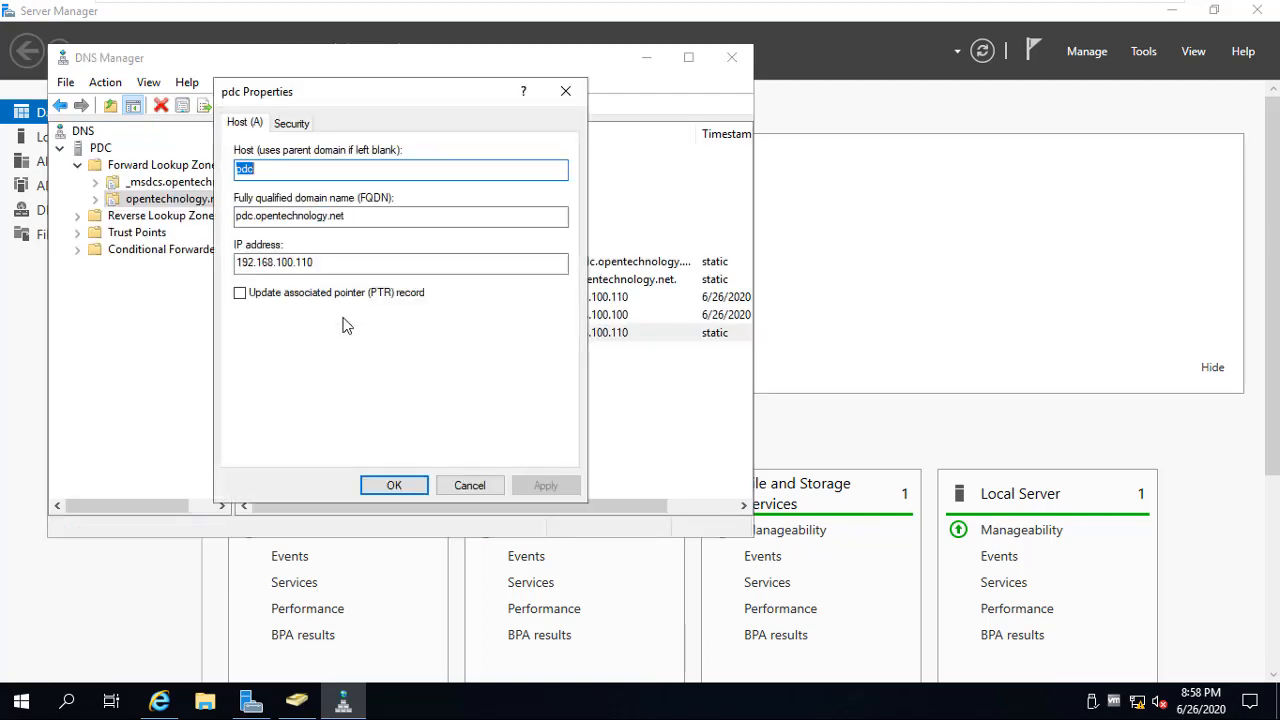
pyautogui.click(300, 293)
pyautogui.click(398, 486)
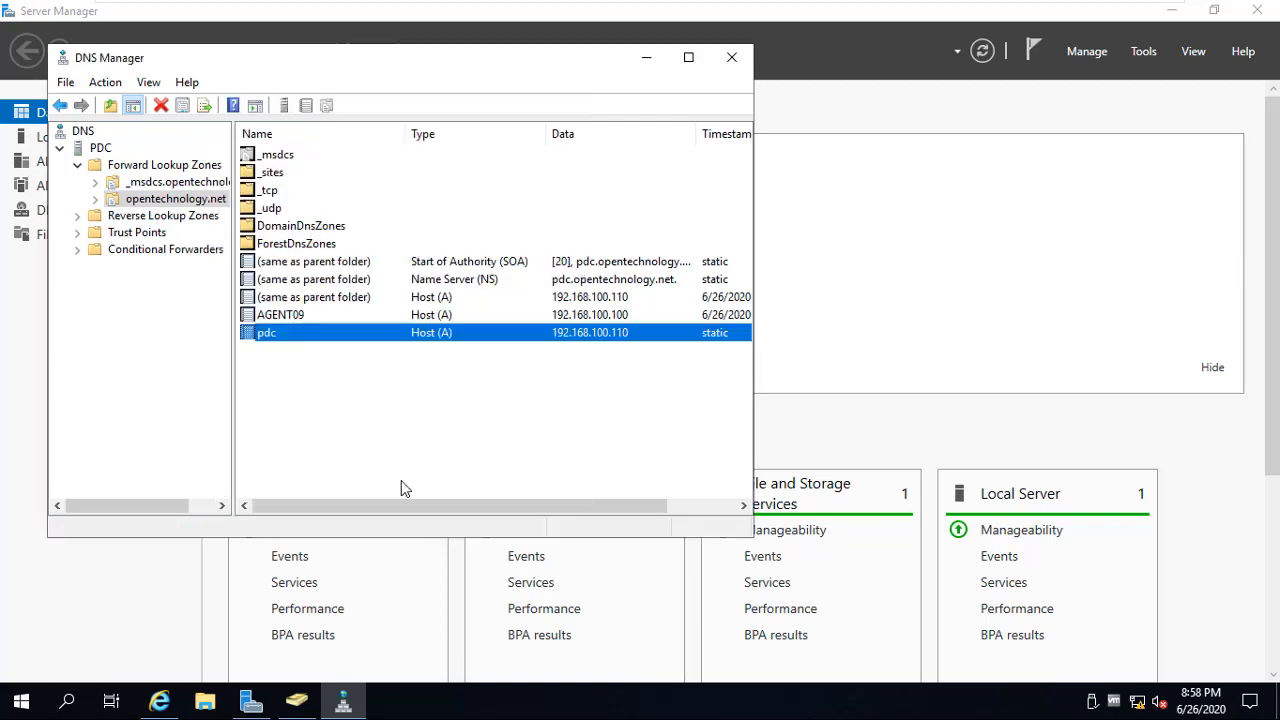
# Close DNS Manager and relaunch it from Tools, with Disk Cleanup also launched along the way
pyautogui.click(731, 57)
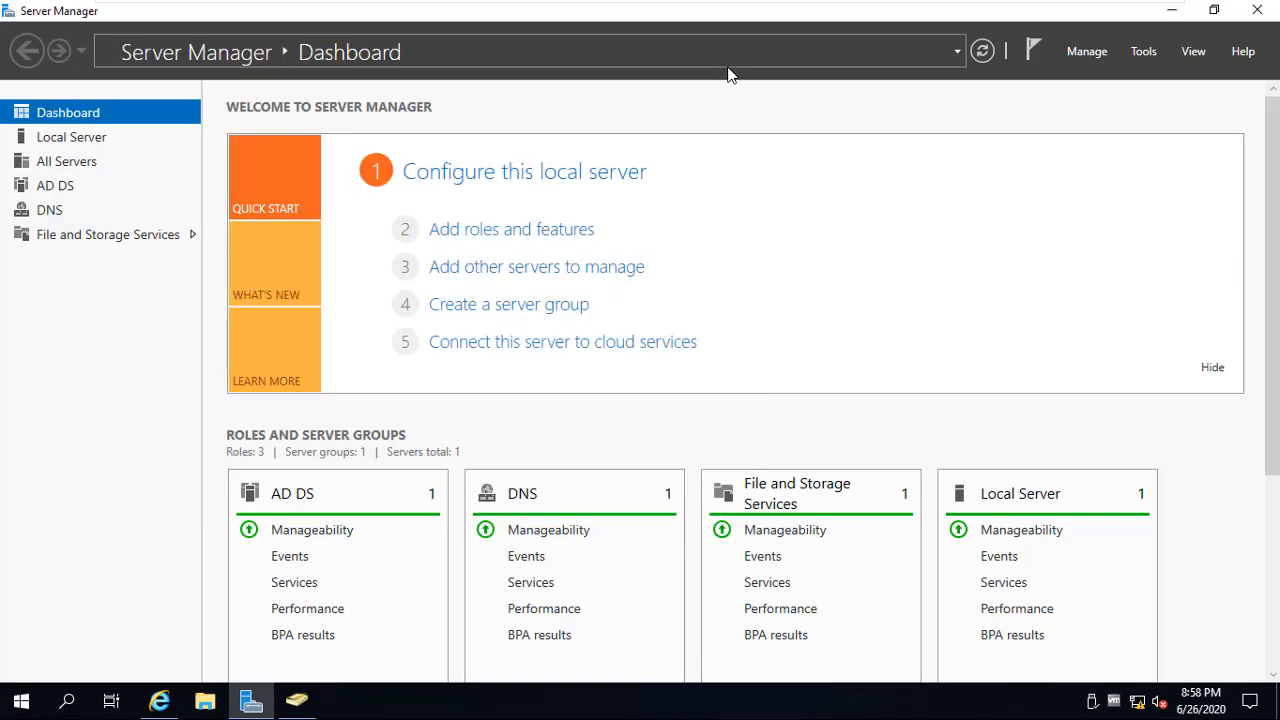
pyautogui.click(1150, 55)
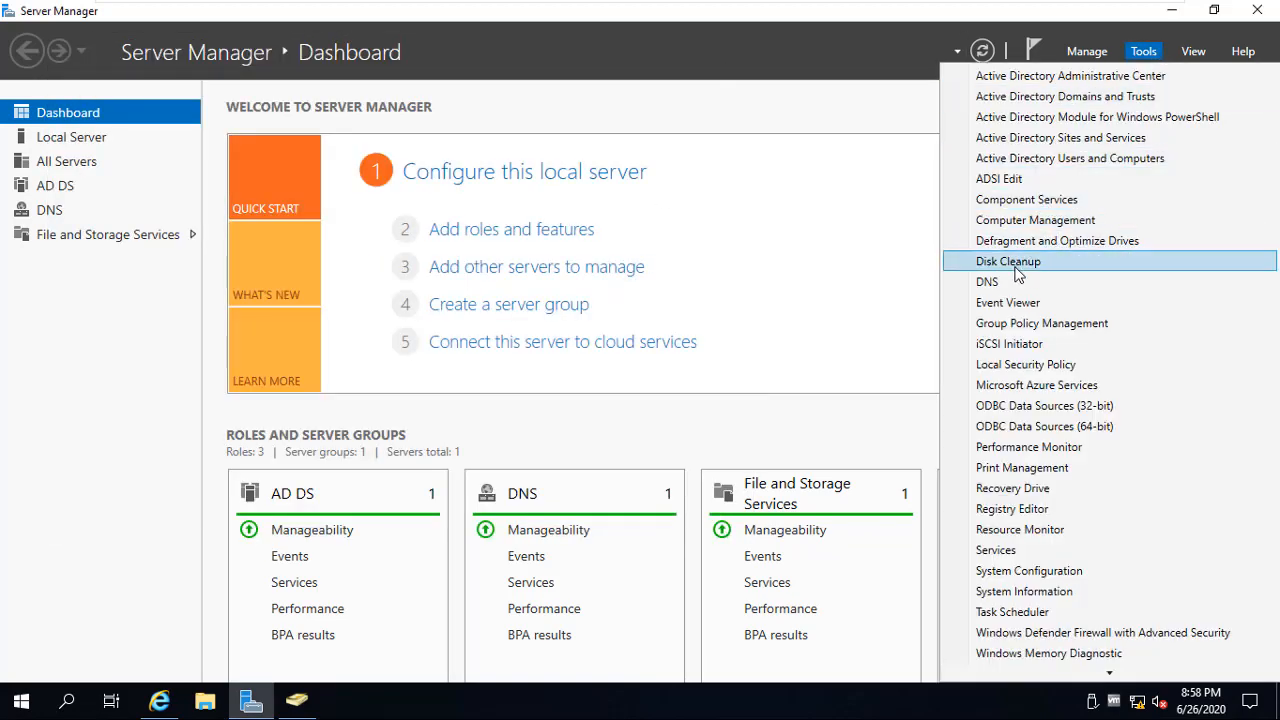
pyautogui.click(1016, 279)
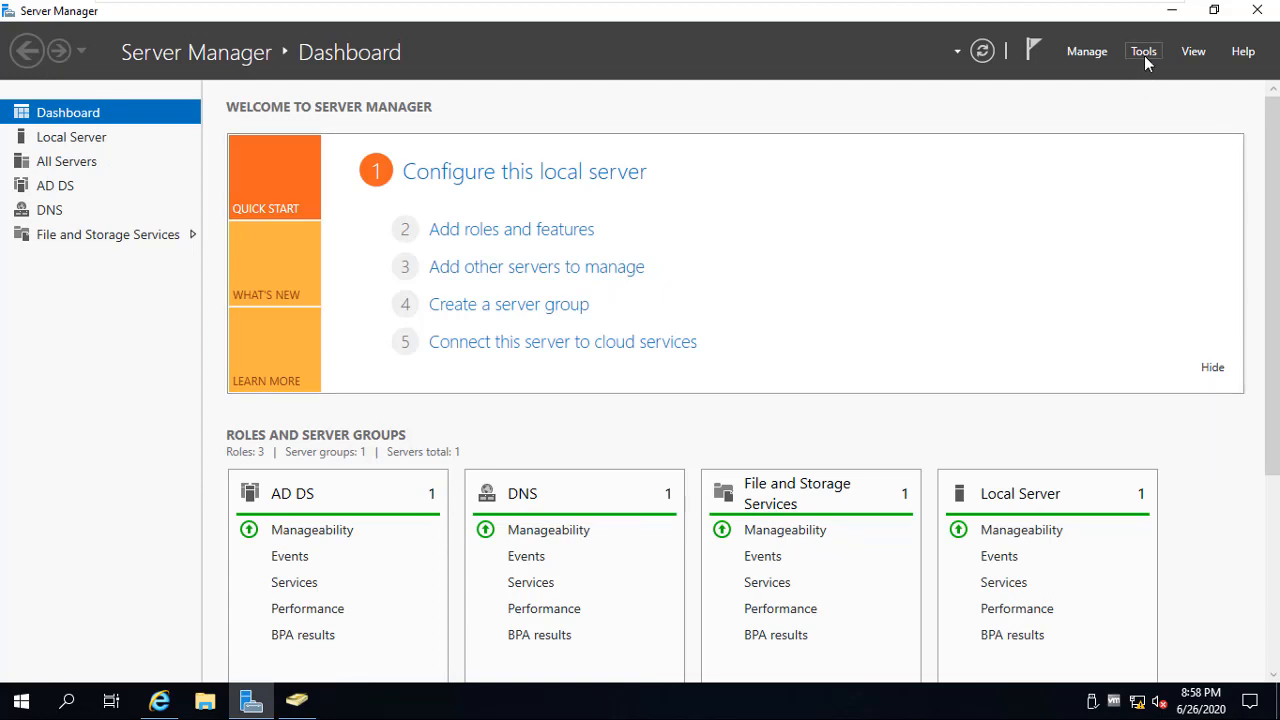
pyautogui.click(1144, 55)
pyautogui.click(1045, 282)
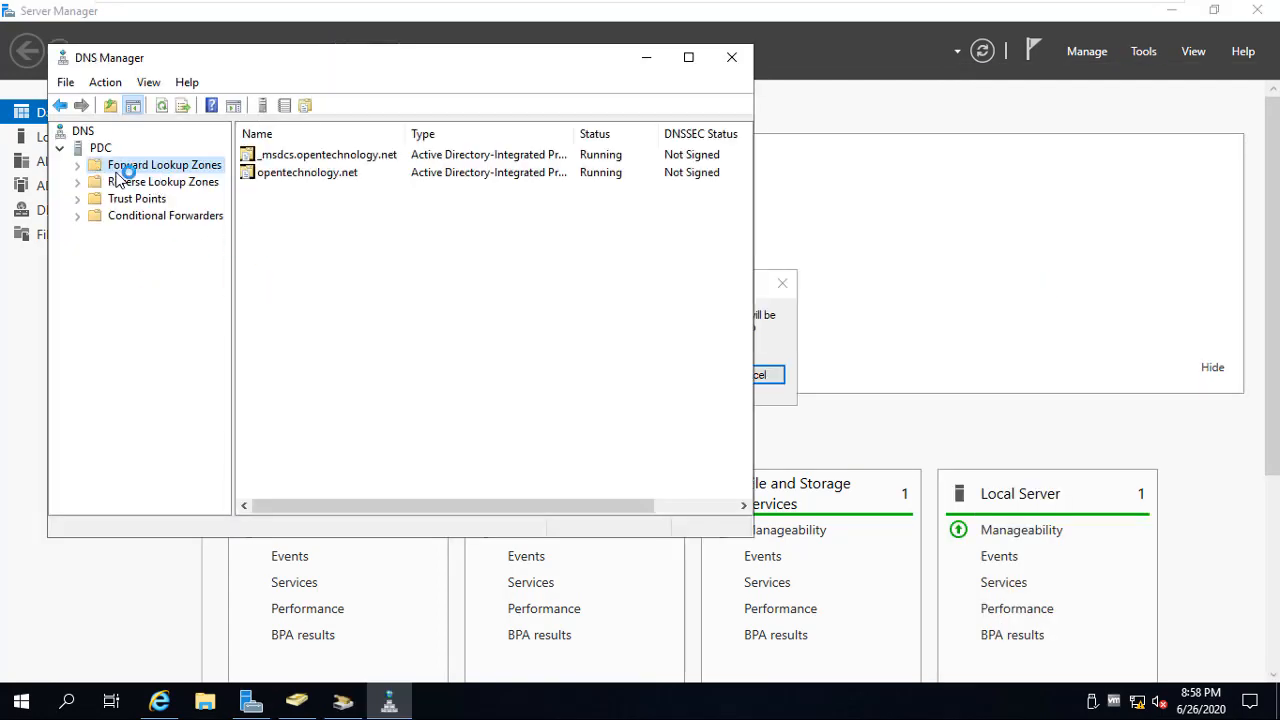
# Refresh the PDC server, cancel the Disk Cleanup scan, and switch to the Windows 10 VM
pyautogui.click(88, 147)
pyautogui.rightClick(88, 147)
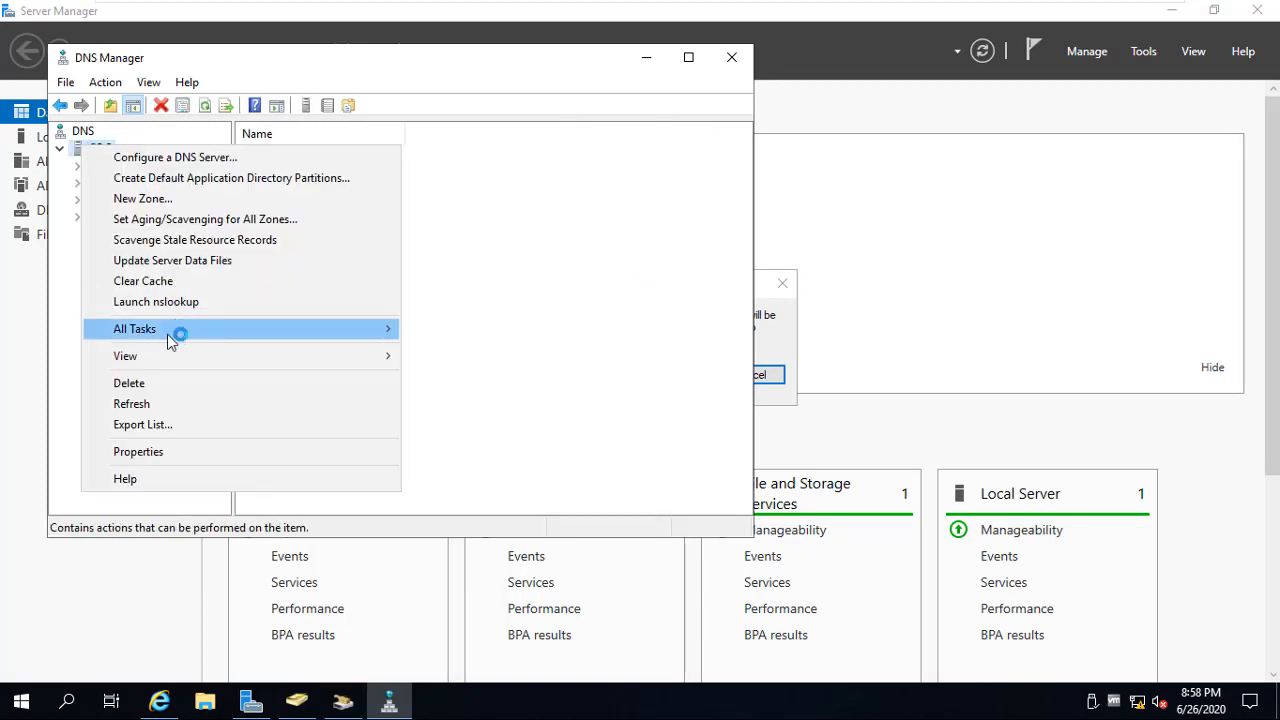
pyautogui.click(156, 405)
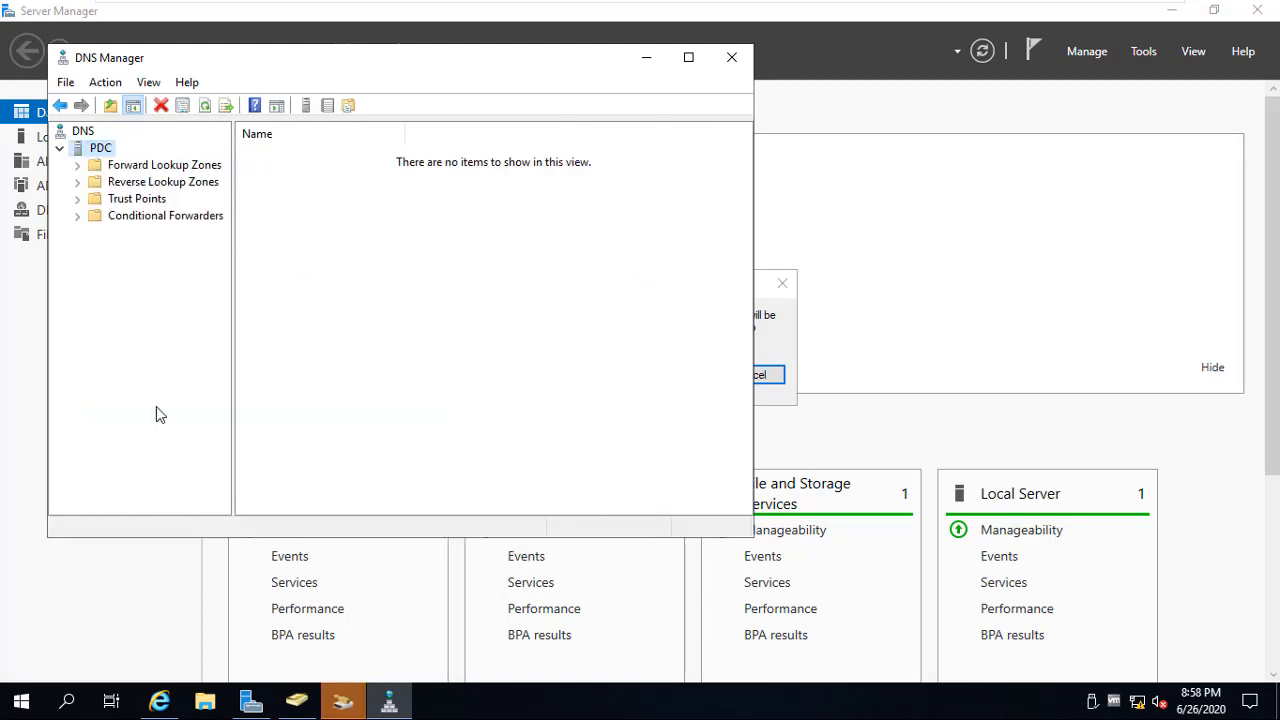
pyautogui.click(343, 700)
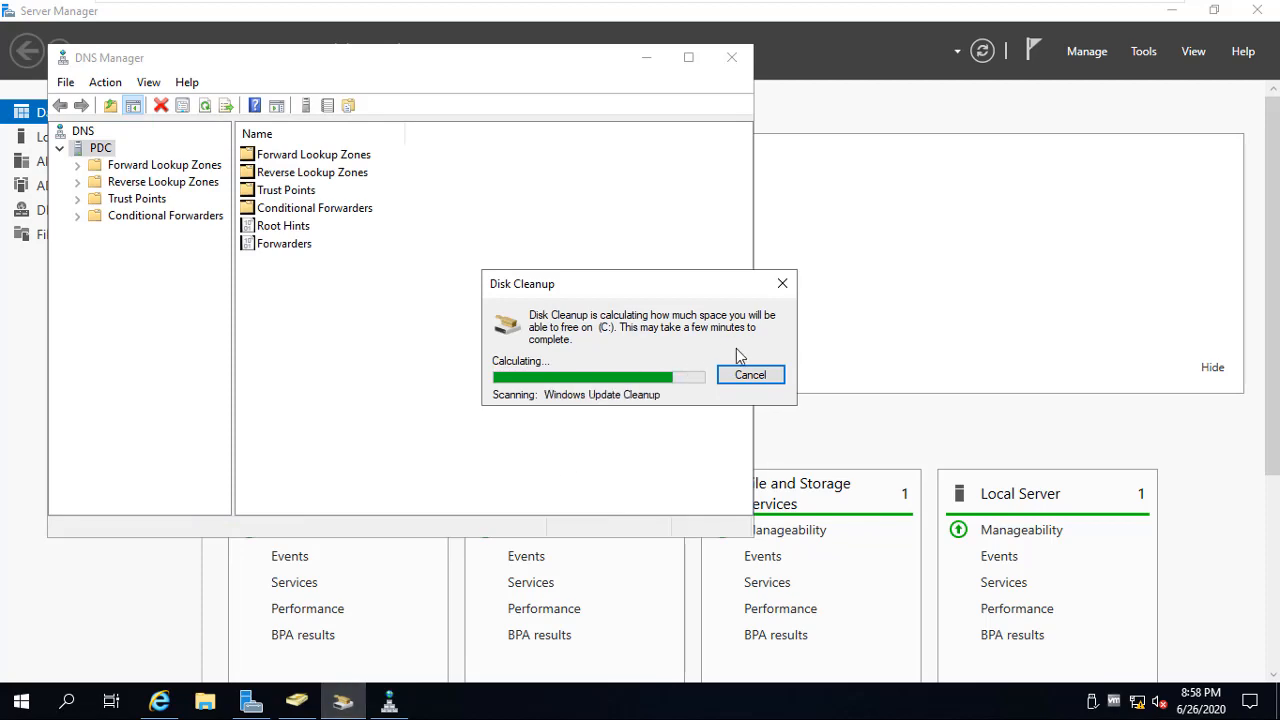
pyautogui.click(751, 376)
pyautogui.click(886, 13)
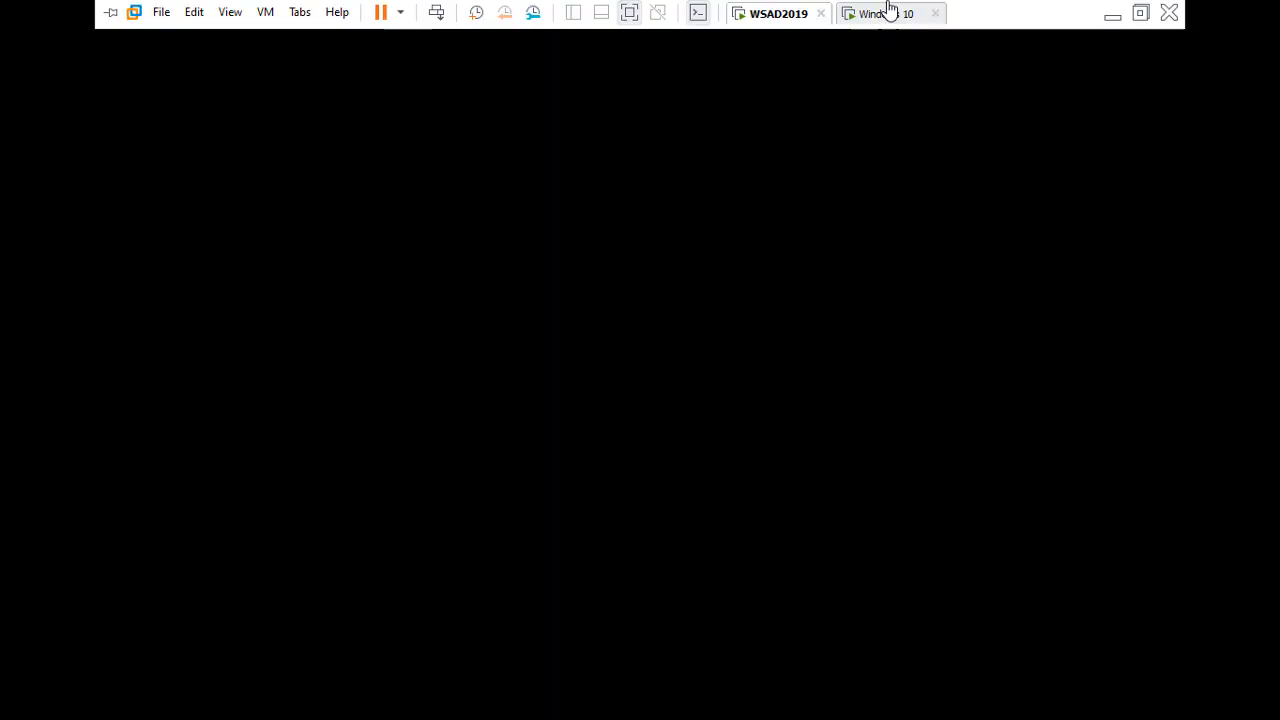
# Rerun nslookup opentechnology.net in the command prompt
pyautogui.click(624, 392)
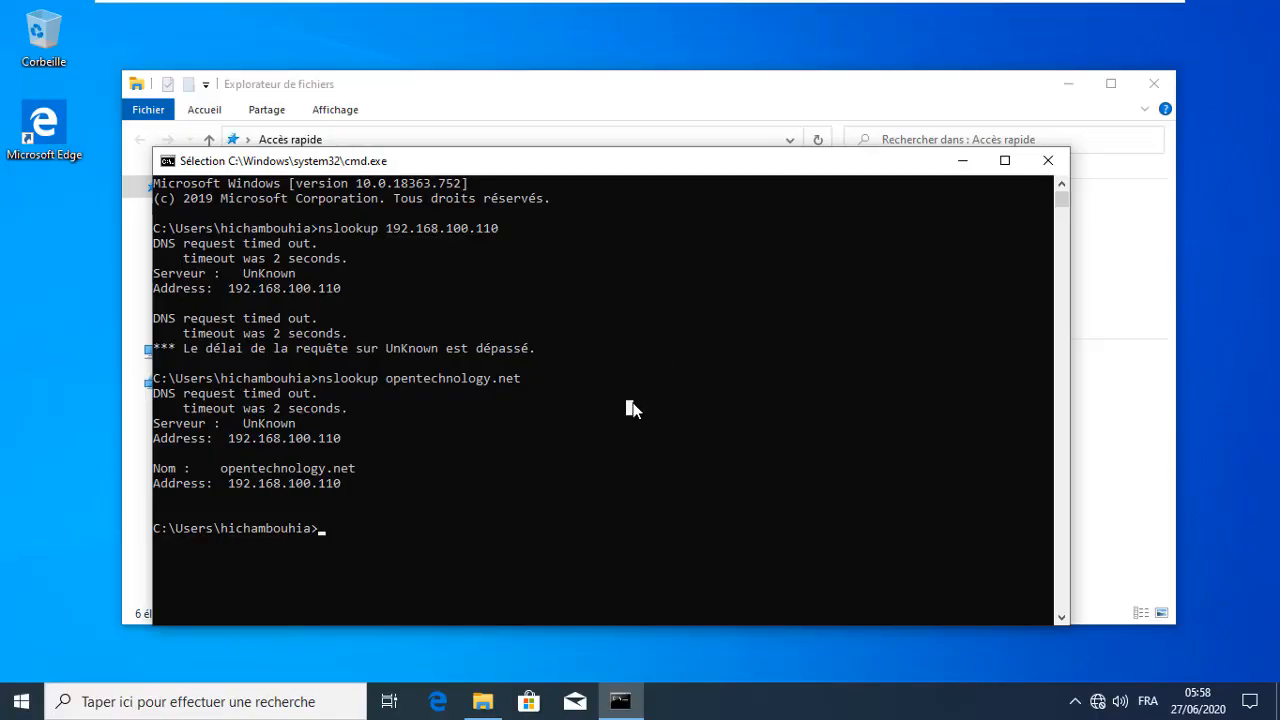
pyautogui.press('Up')
pyautogui.press('Return')
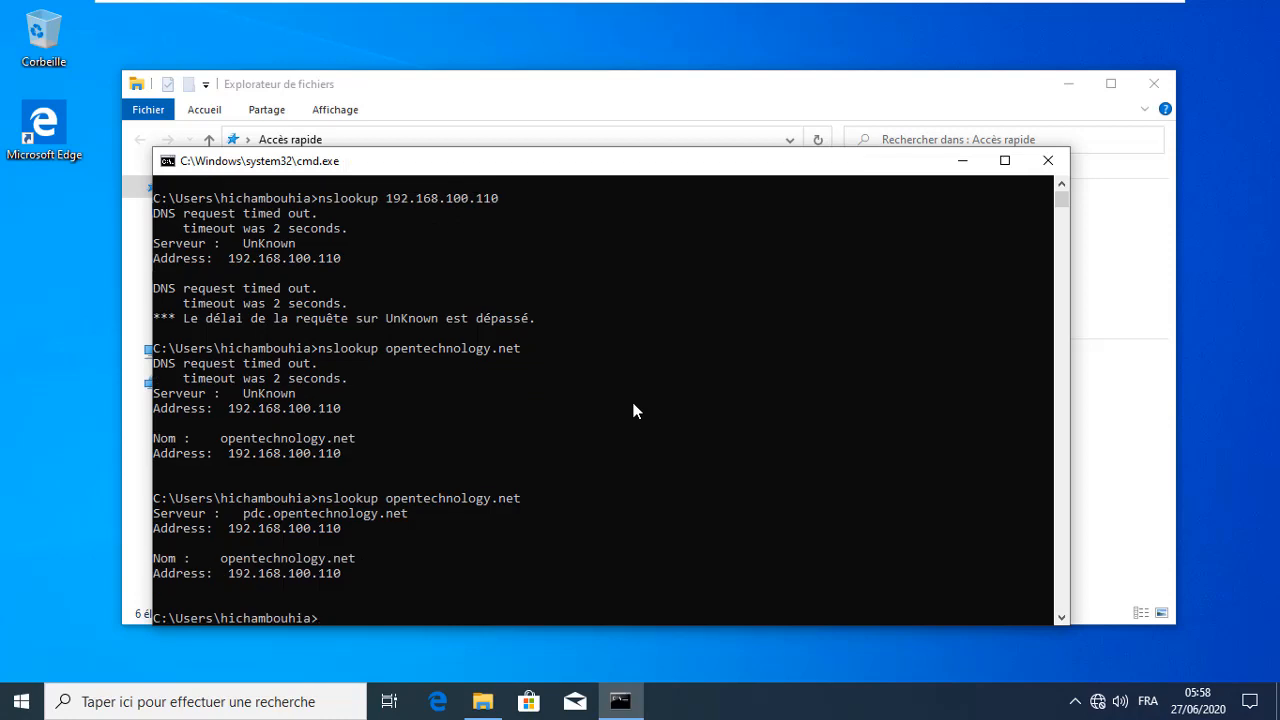
# Run nslookup 192.168.100.110 to confirm it resolves to pdc.opentechnology.net, then close Command Prompt
pyautogui.press('Up')
pyautogui.press('BackSpace')
pyautogui.press('BackSpace')
pyautogui.press('BackSpace')
pyautogui.press('BackSpace')
pyautogui.press('BackSpace')
pyautogui.press('BackSpace')
pyautogui.press('BackSpace')
pyautogui.press('BackSpace')
pyautogui.press('BackSpace')
pyautogui.press('BackSpace')
pyautogui.press('BackSpace')
pyautogui.press('BackSpace')
pyautogui.press('BackSpace')
pyautogui.press('BackSpace')
pyautogui.press('BackSpace')
pyautogui.press('BackSpace')
pyautogui.press('BackSpace')
pyautogui.press('BackSpace')
pyautogui.write('192.168.10.')
pyautogui.press('BackSpace')
pyautogui.write('0.110')
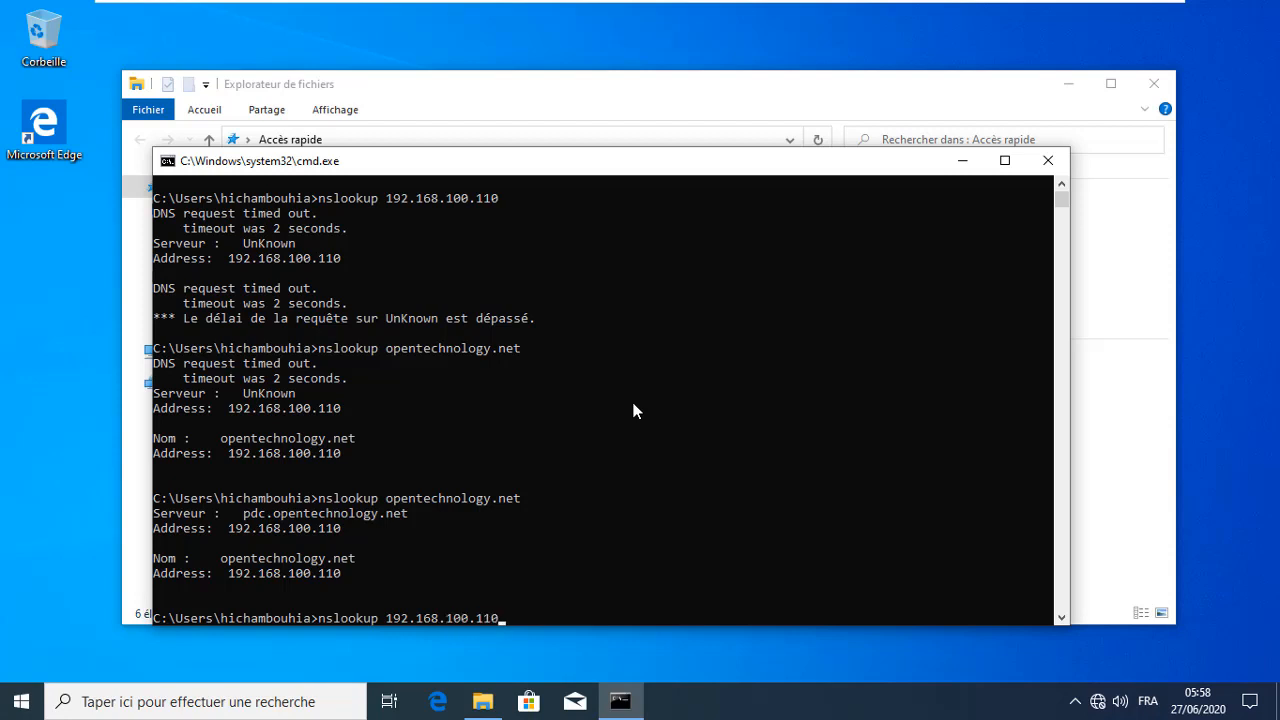
pyautogui.press('Return')
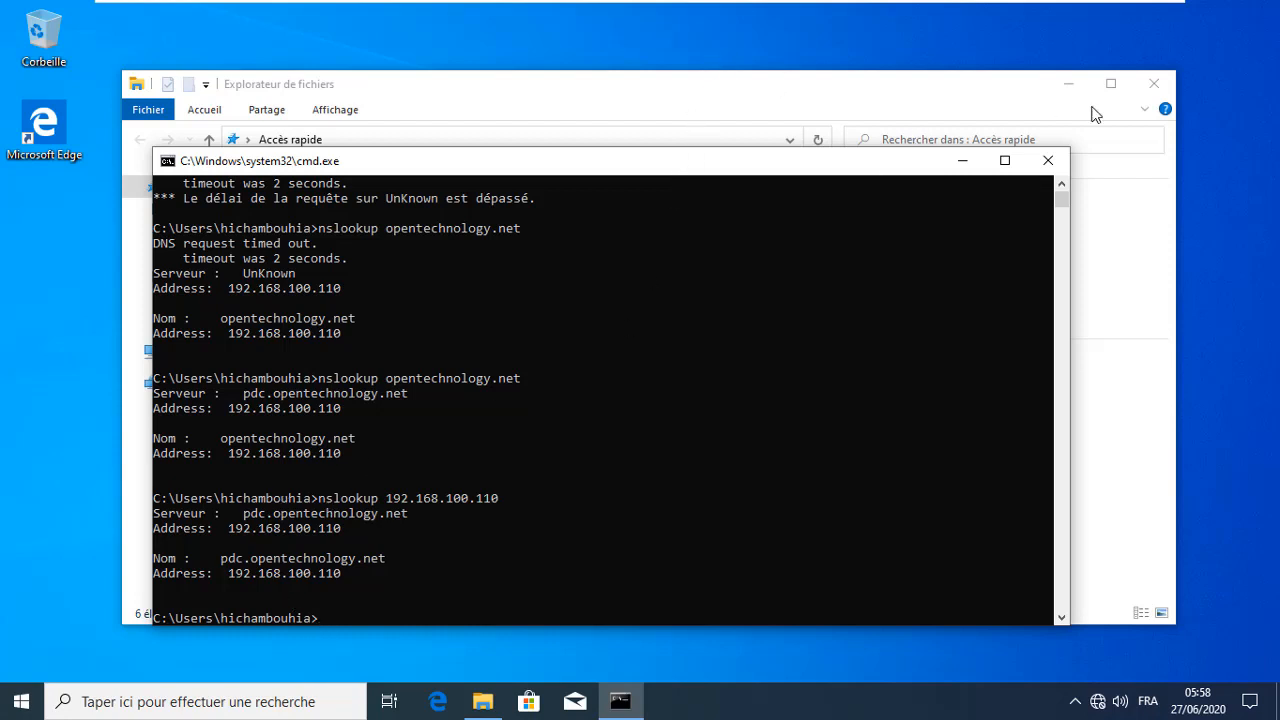
pyautogui.click(1048, 160)
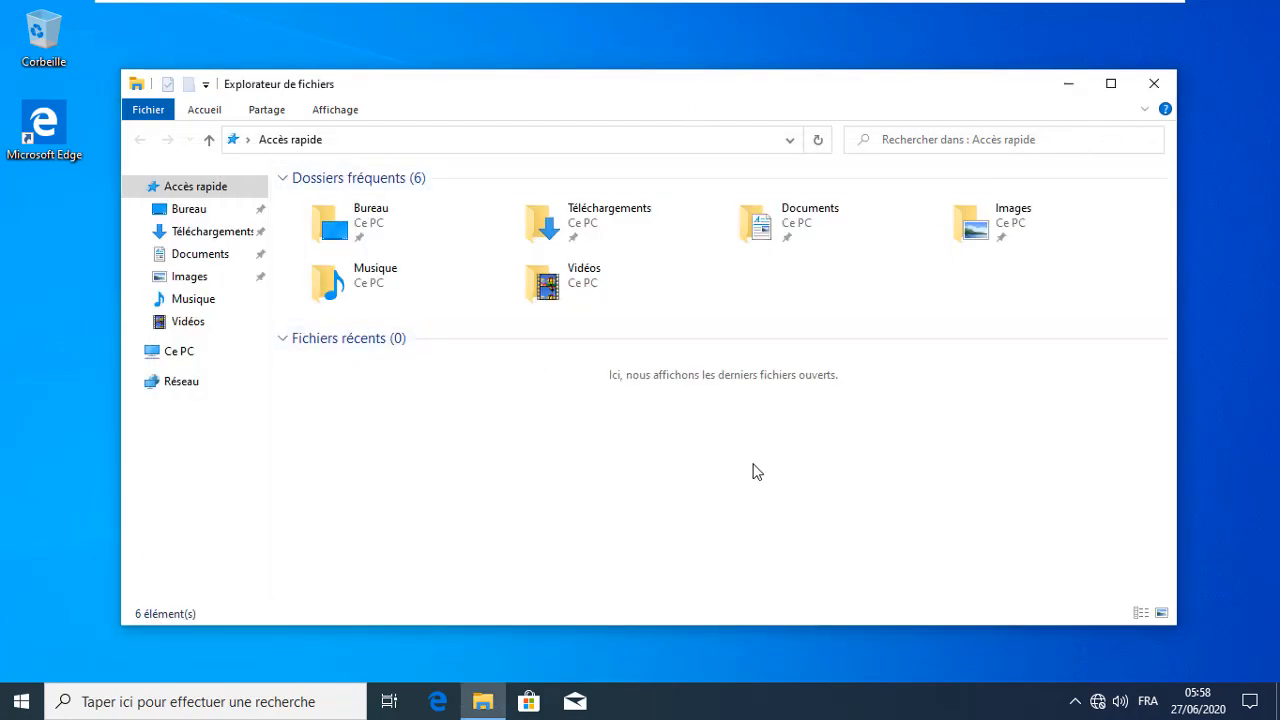
# From Ce PC, open system information showing computer name AGENT09 in domain opentechnology.net
pyautogui.click(170, 352)
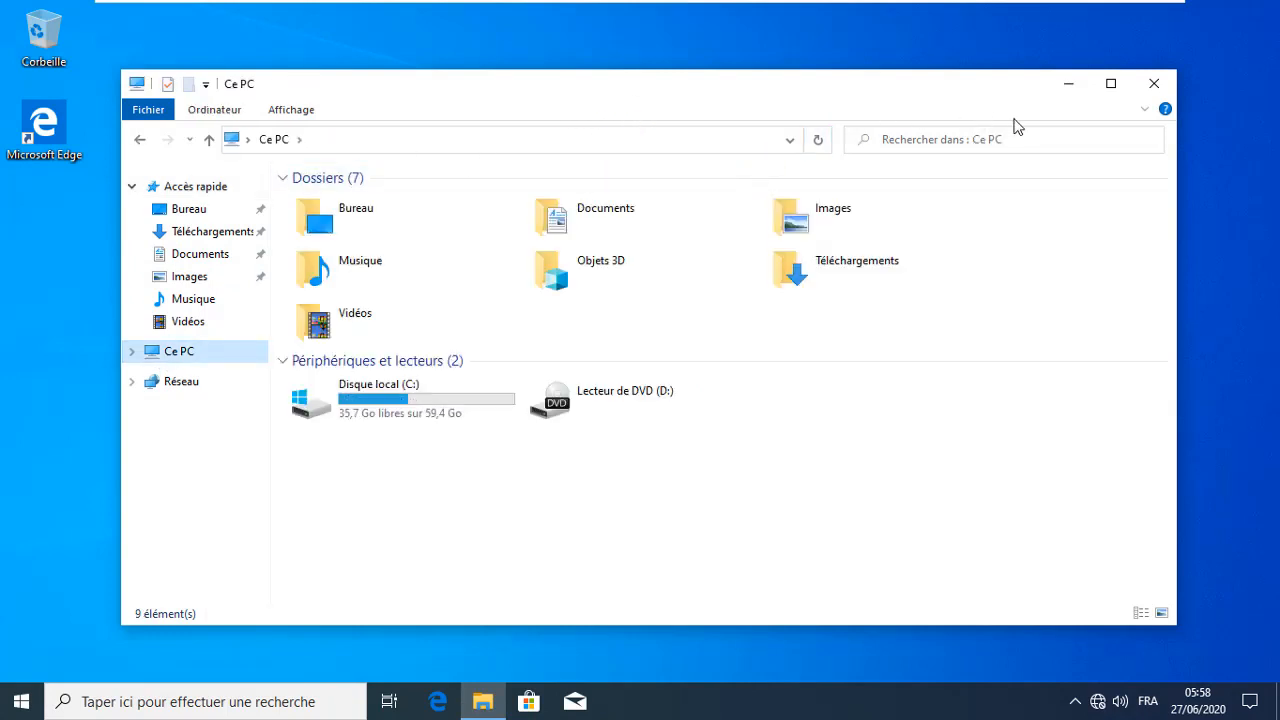
pyautogui.click(1145, 108)
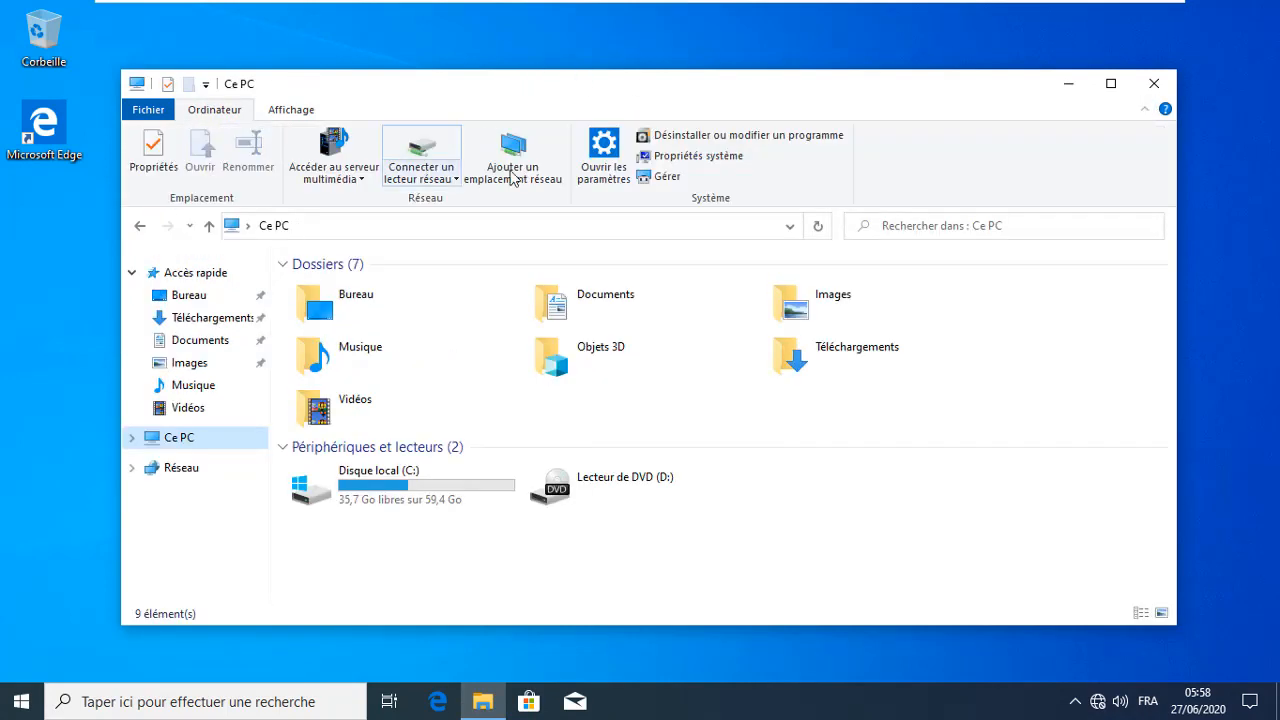
pyautogui.click(668, 160)
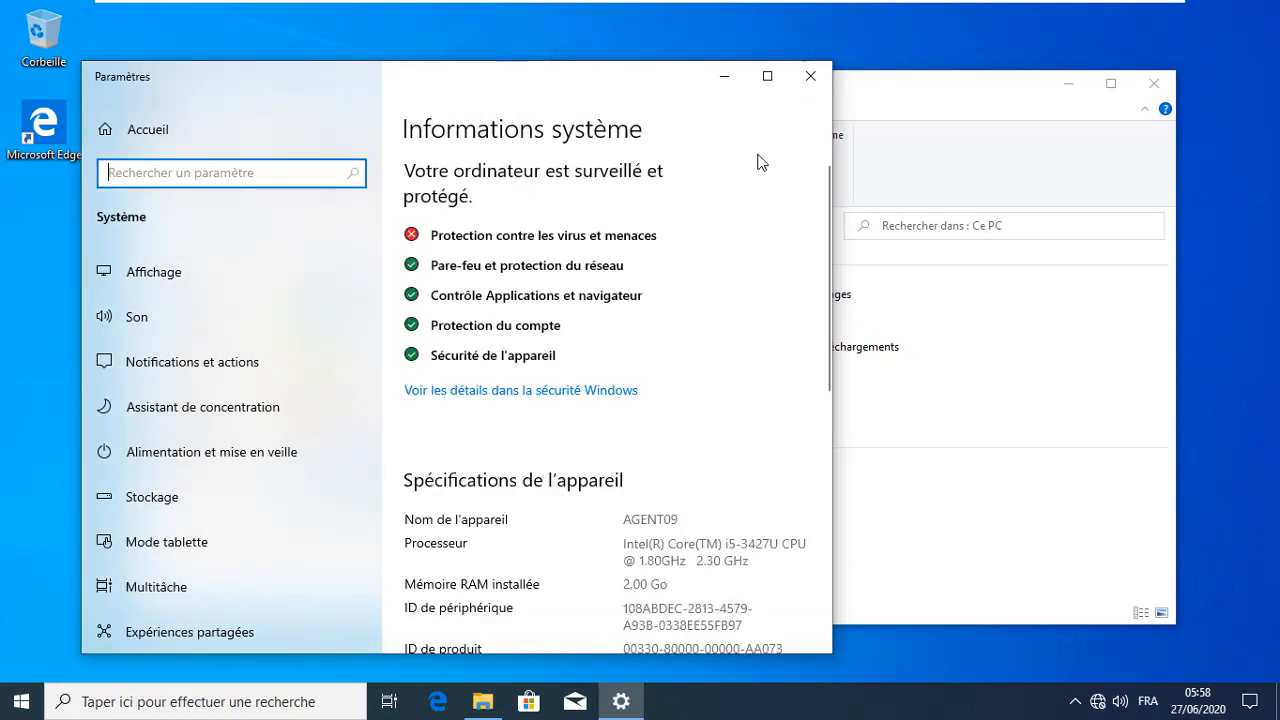
pyautogui.click(767, 77)
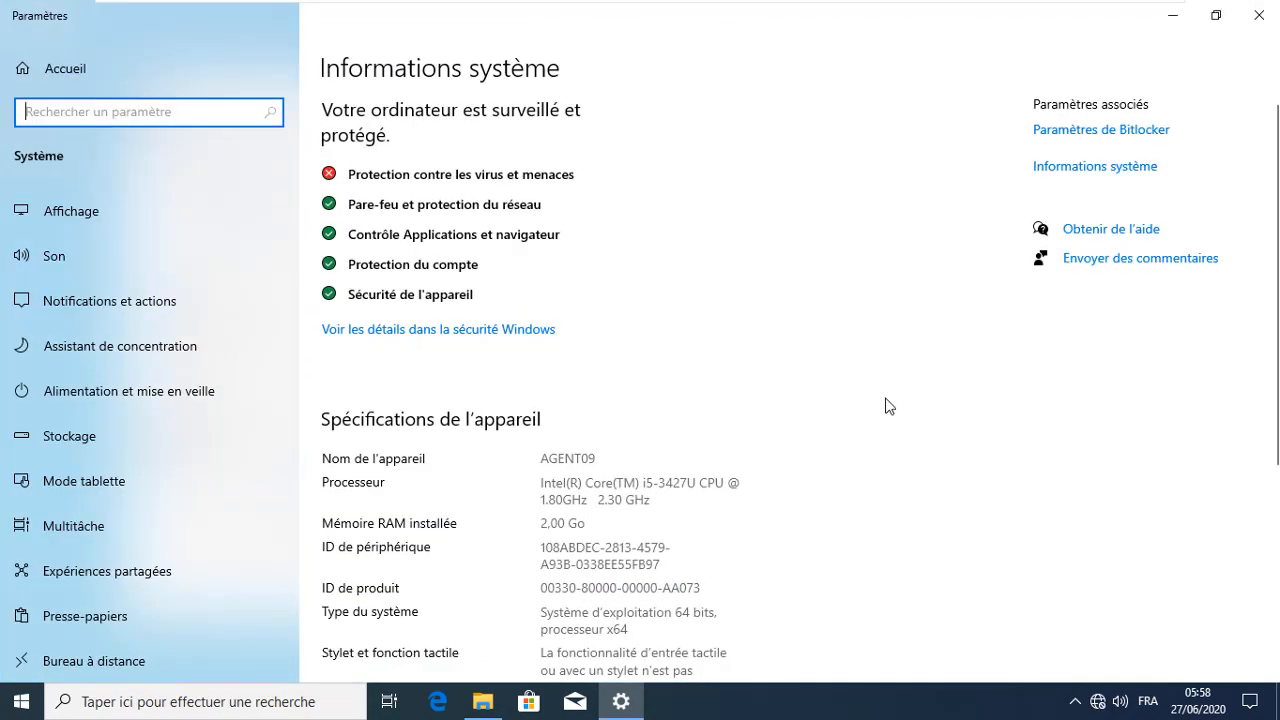
pyautogui.click(1104, 168)
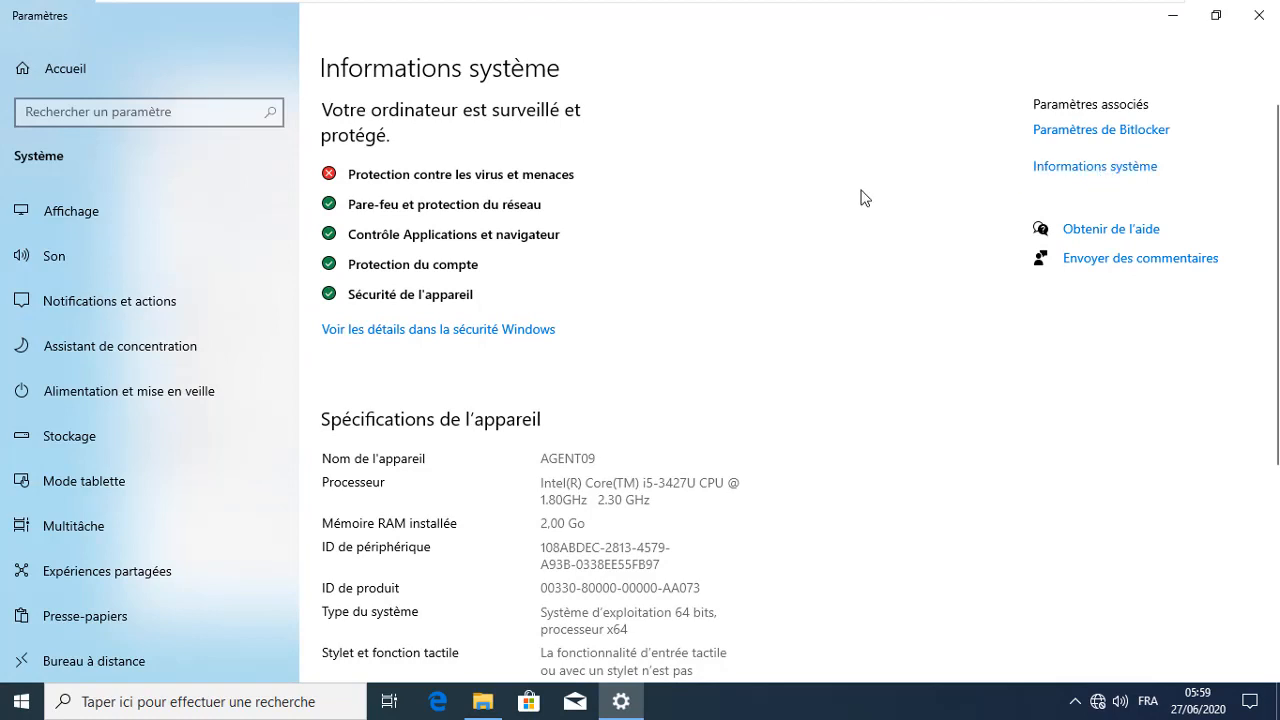
pyautogui.click(1117, 172)
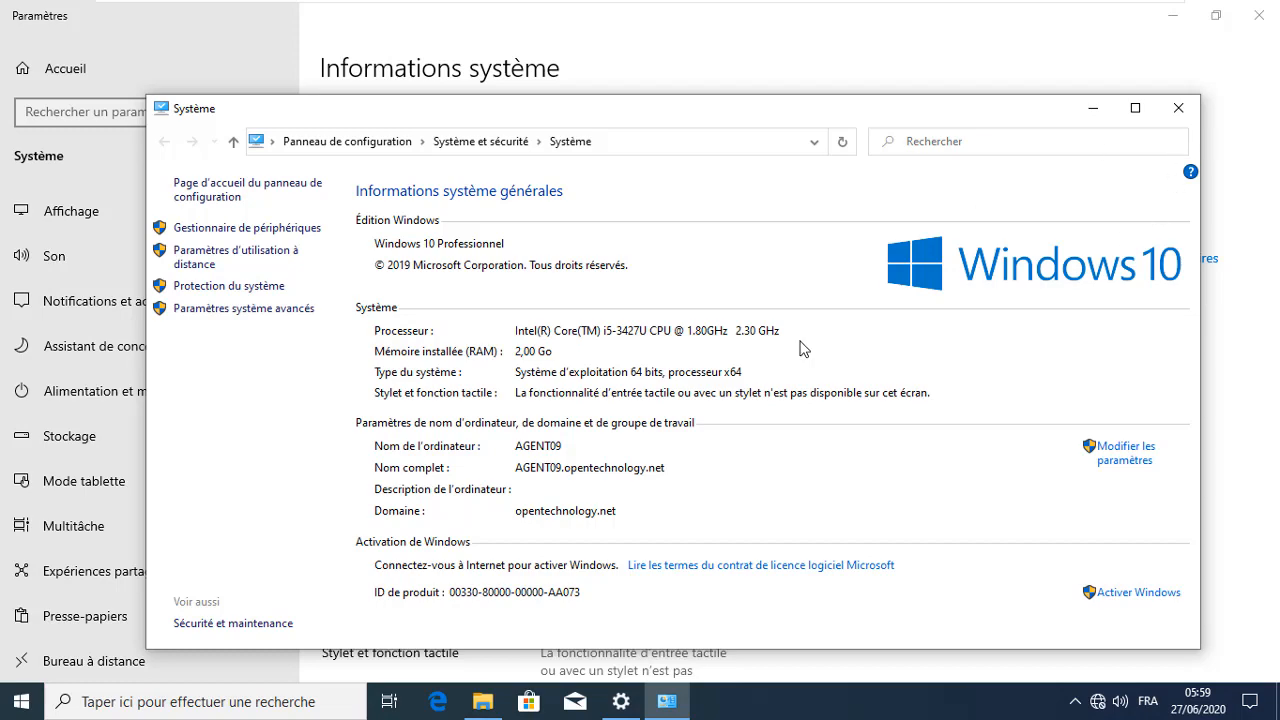
# Close the system information, settings and Ce PC windows
pyautogui.click(1177, 109)
pyautogui.click(1260, 15)
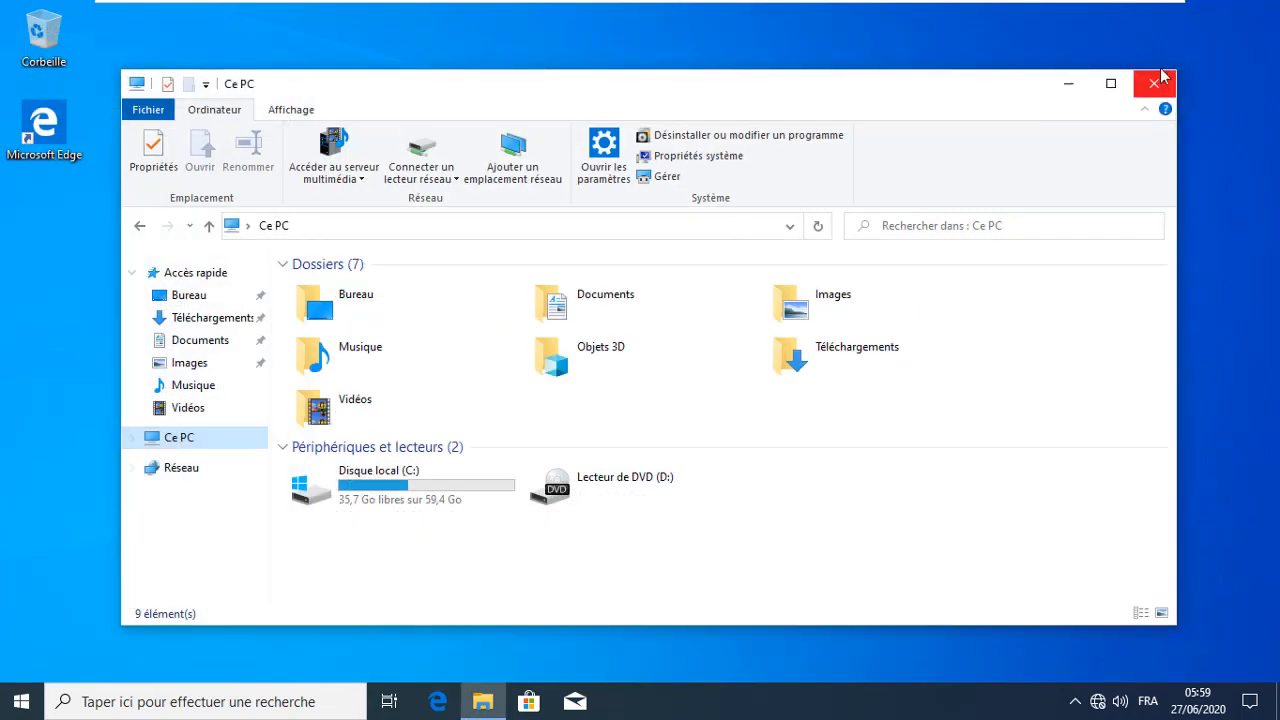
pyautogui.click(1150, 85)
# On WSAD2019, show the Computers container in Active Directory Users and Computers and select AGENT09
pyautogui.moveTo(991, 5)
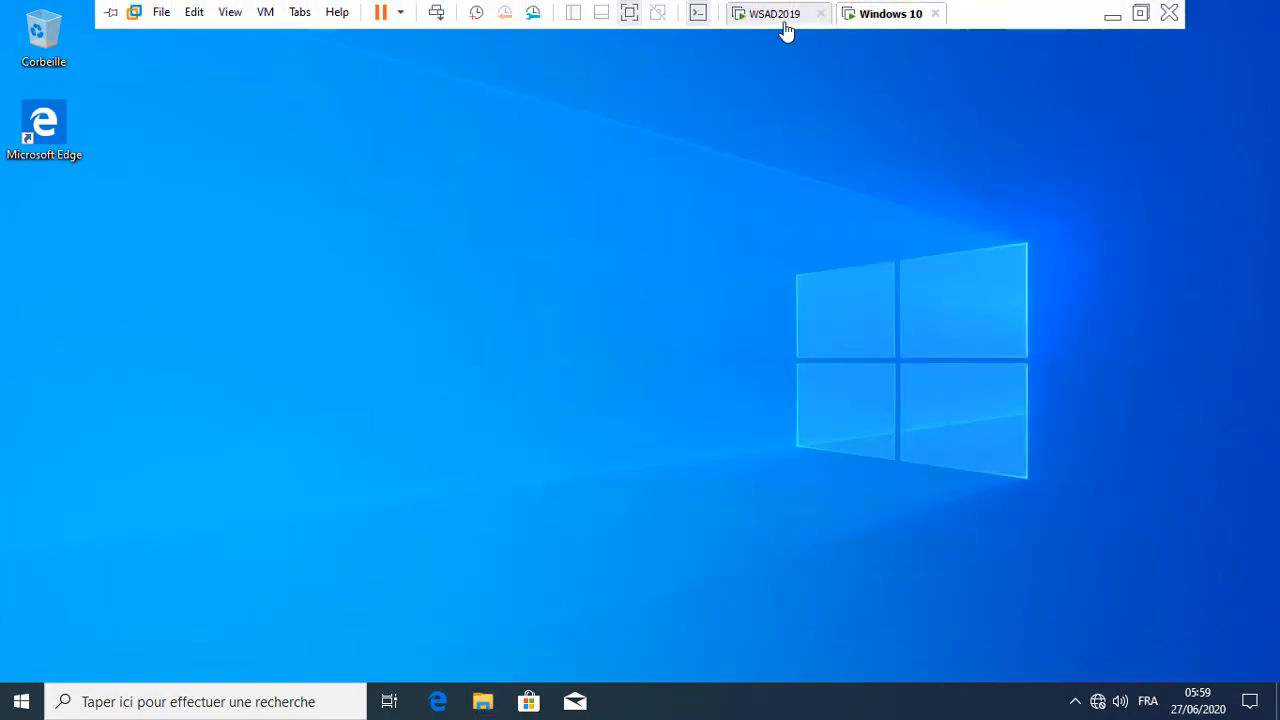
pyautogui.click(781, 16)
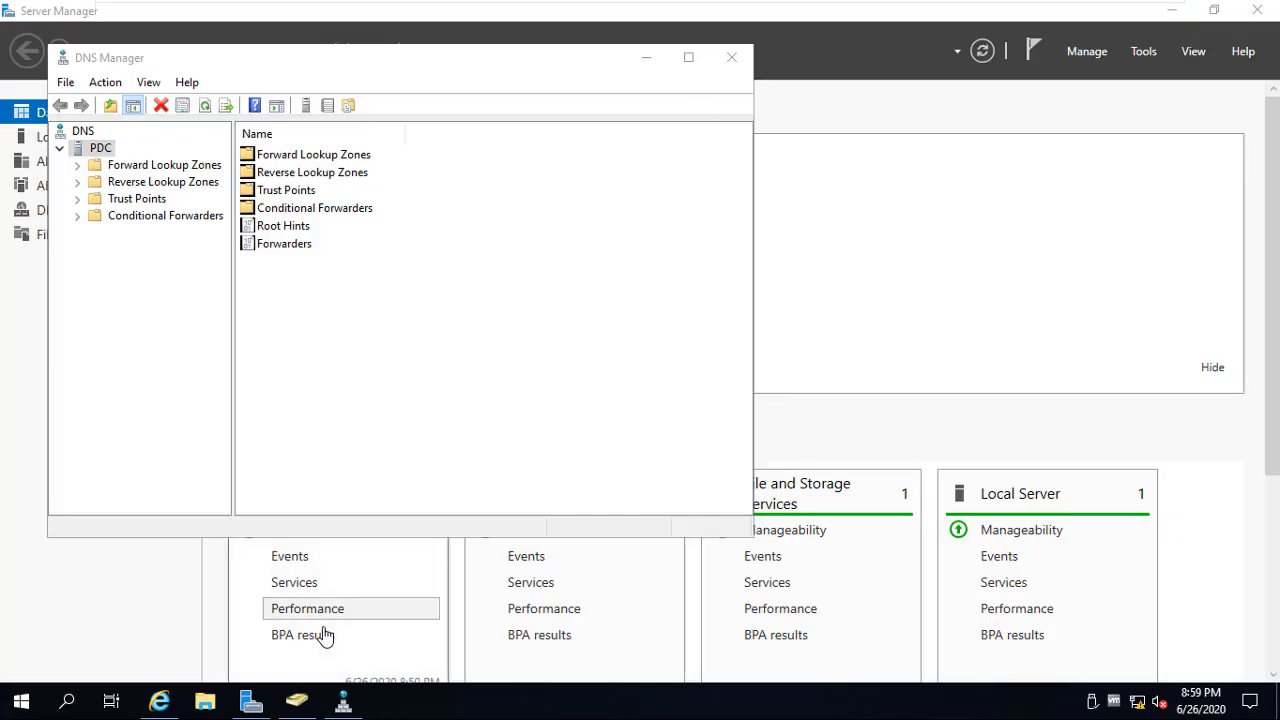
pyautogui.click(296, 700)
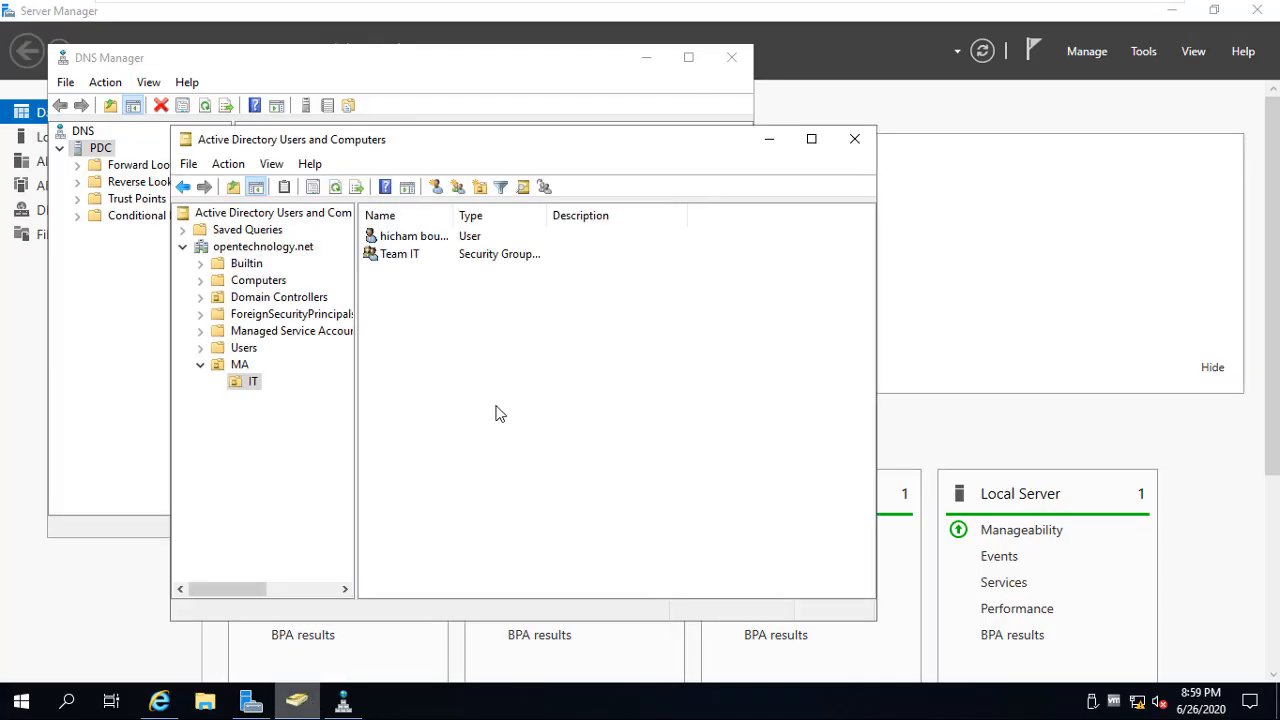
pyautogui.click(278, 287)
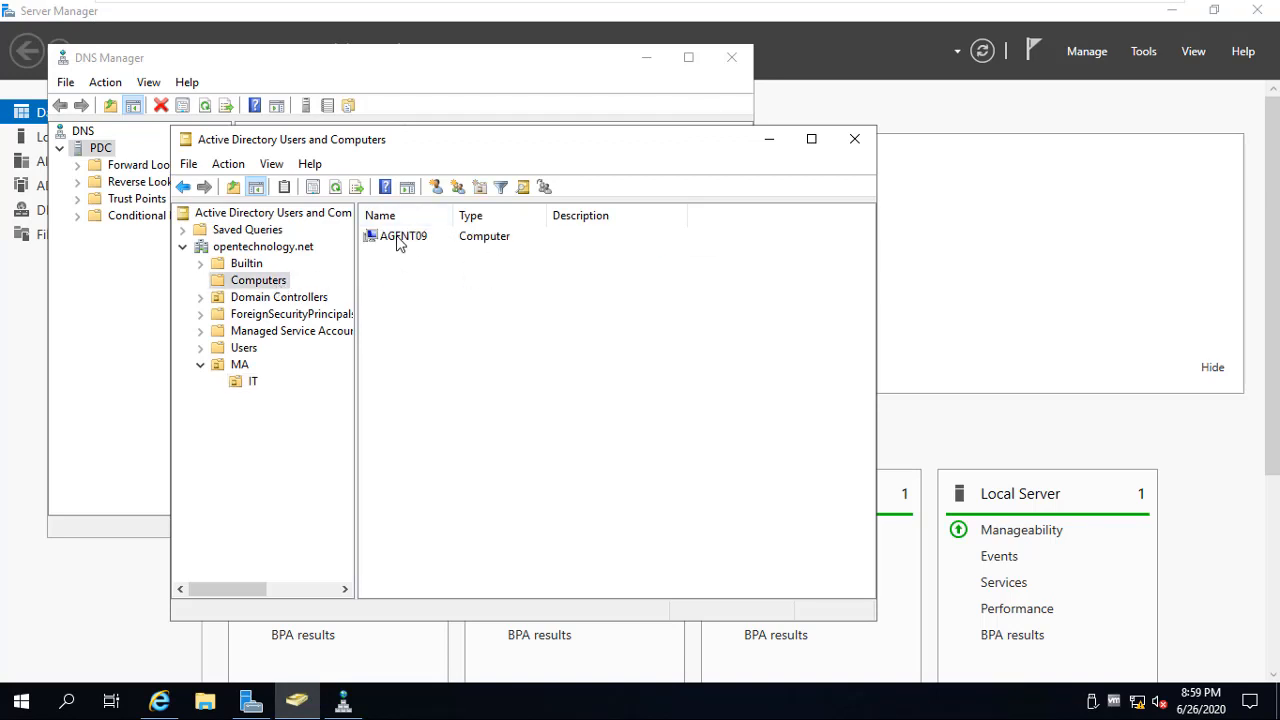
pyautogui.click(420, 240)
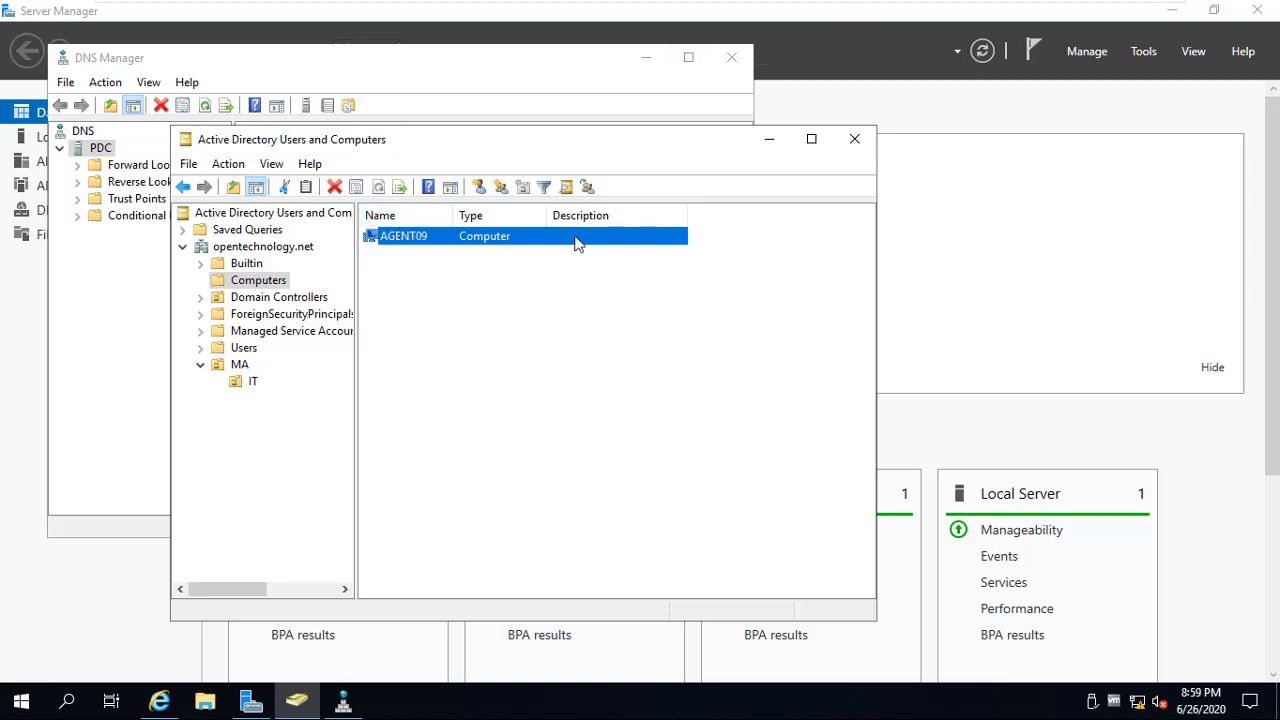
# Bring the Server Manager dashboard forward, then exit VMware full-screen mode
pyautogui.click(755, 23)
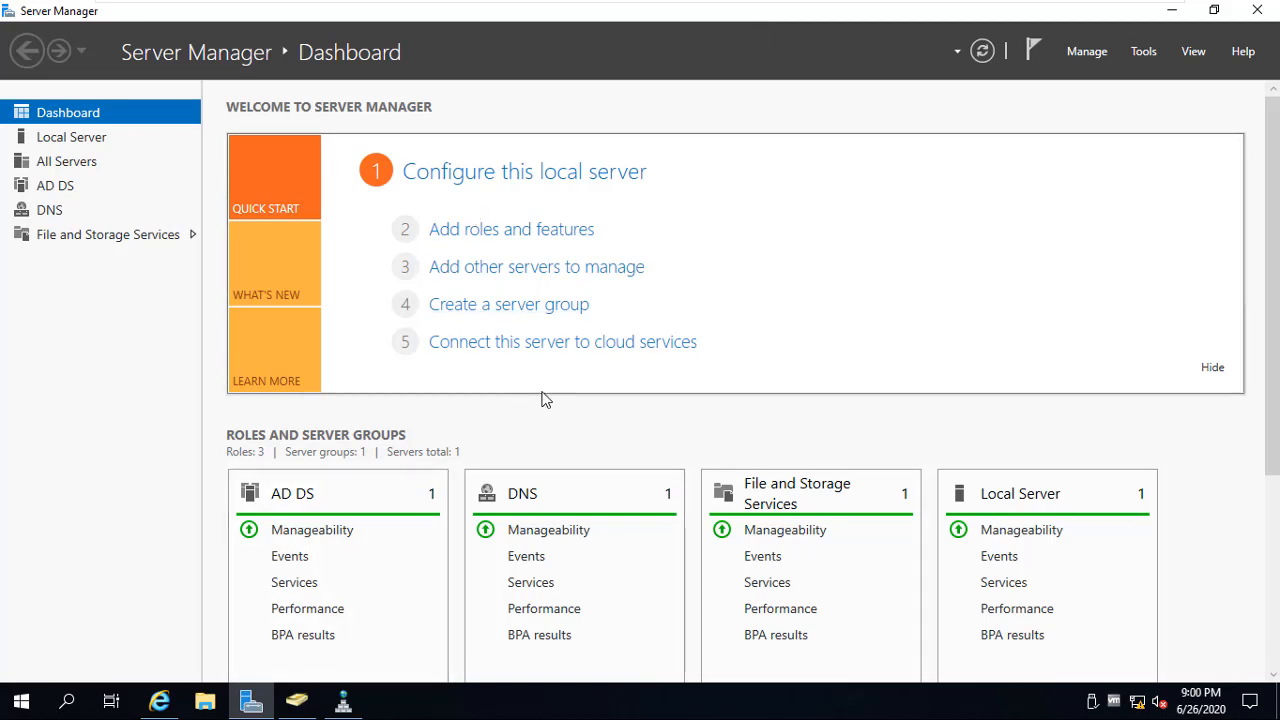
pyautogui.moveTo(910, 8)
pyautogui.moveTo(1128, 14)
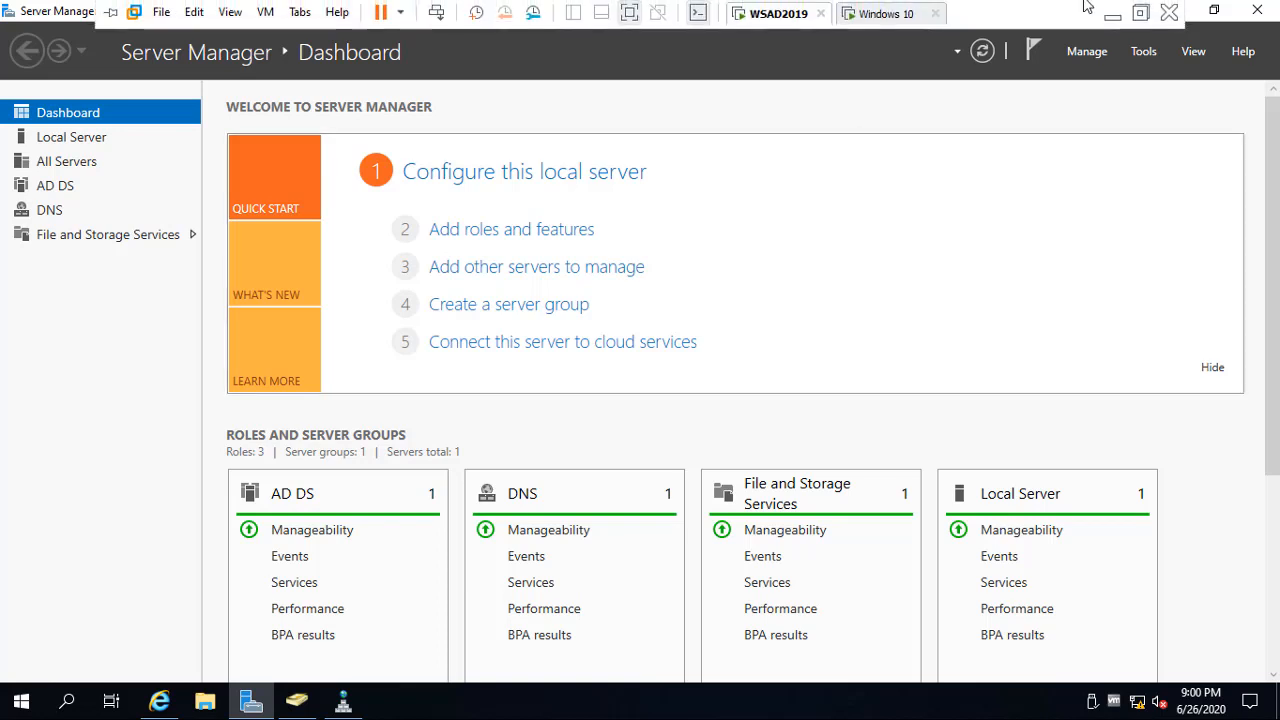
pyautogui.click(1140, 13)
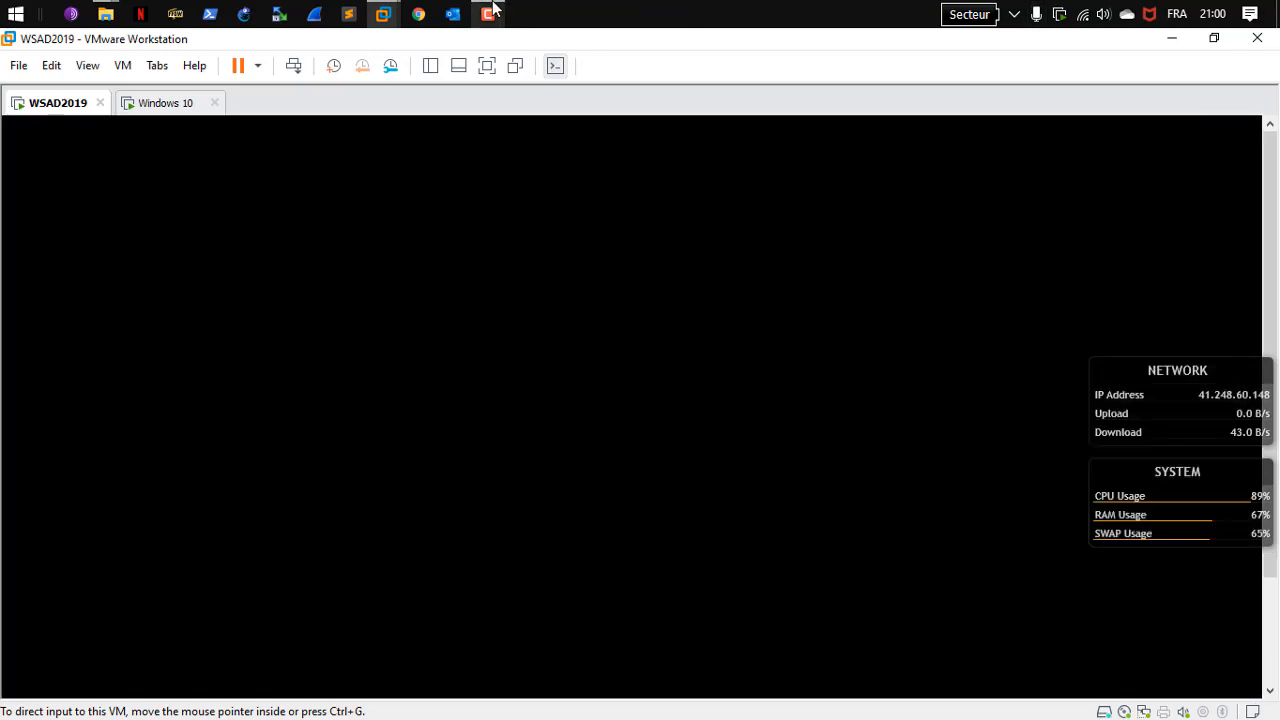